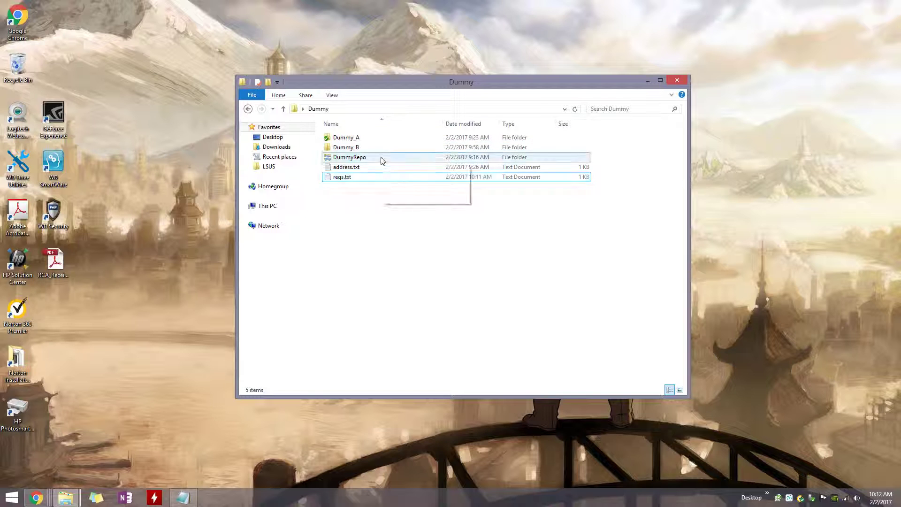
- Bring up the reqs.txt requirements note and move it clear of the Dummy folder's file list
{"action": "left_click", "coordinate": [183, 497]}
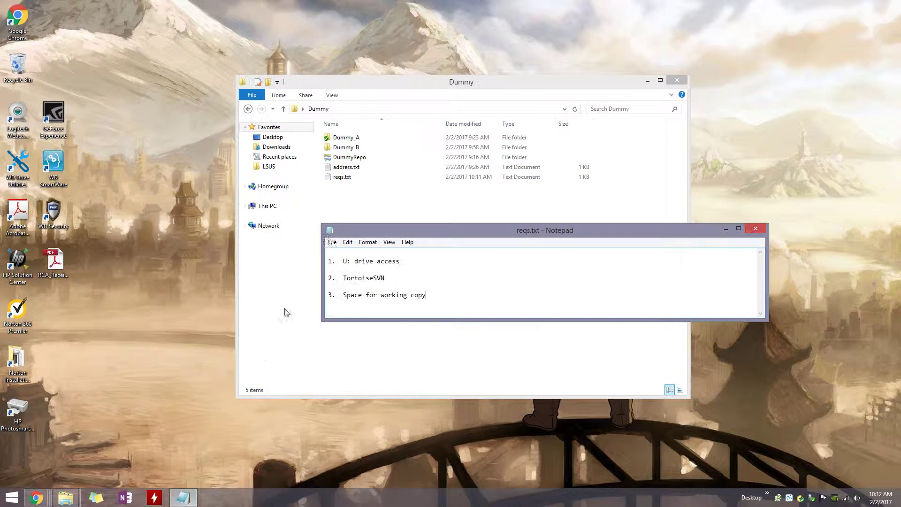
{"action": "left_click_drag", "start_coordinate": [388, 237], "coordinate": [388, 153]}
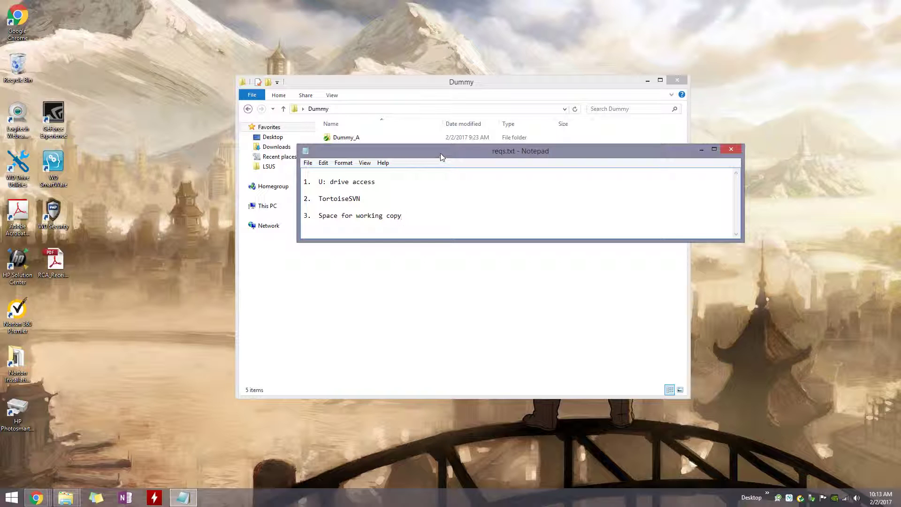
{"action": "left_click_drag", "start_coordinate": [440, 153], "coordinate": [573, 166]}
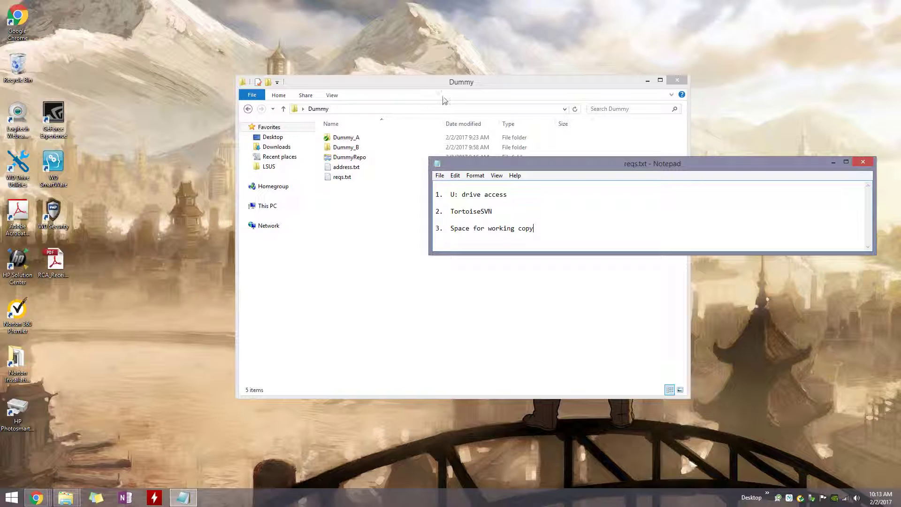
- Check that the Dummy folder offers the SVN Checkout and TortoiseSVN commands, including the TortoiseSVN options
{"action": "right_click", "coordinate": [366, 246]}
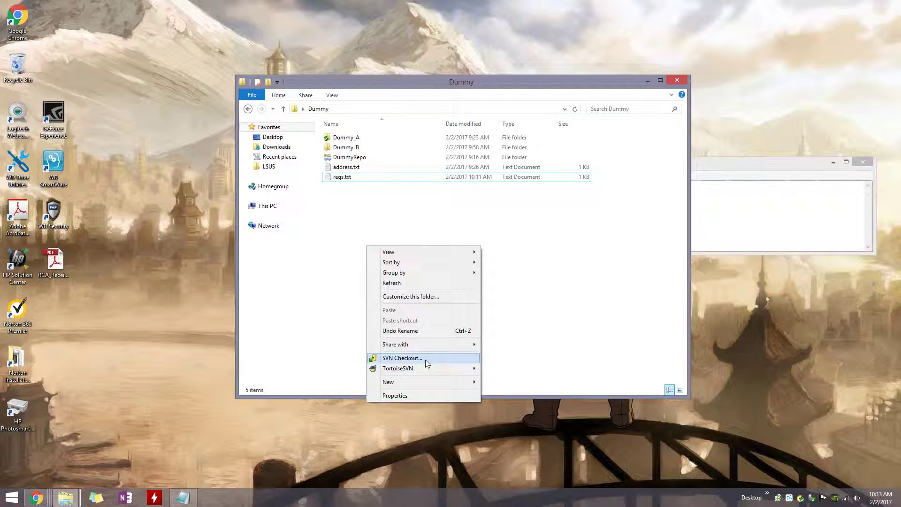
{"action": "mouse_move", "coordinate": [405, 371]}
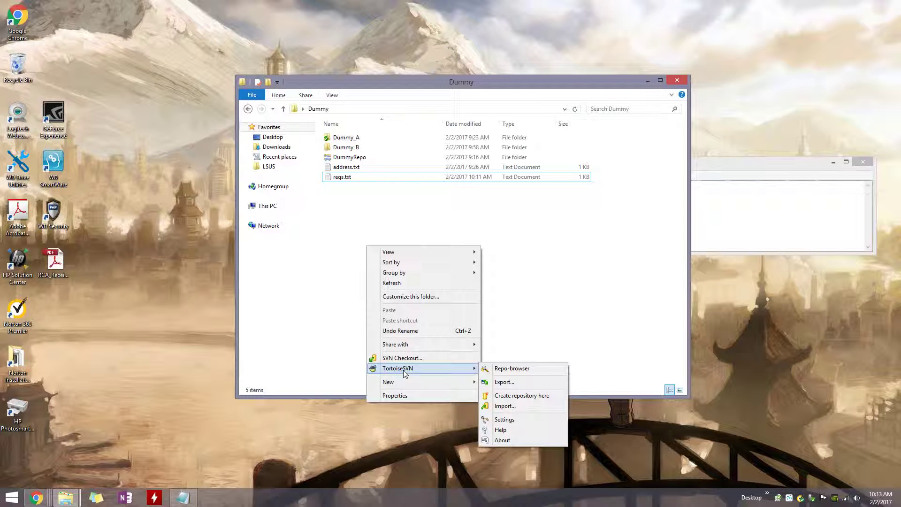
{"action": "left_click", "coordinate": [414, 226]}
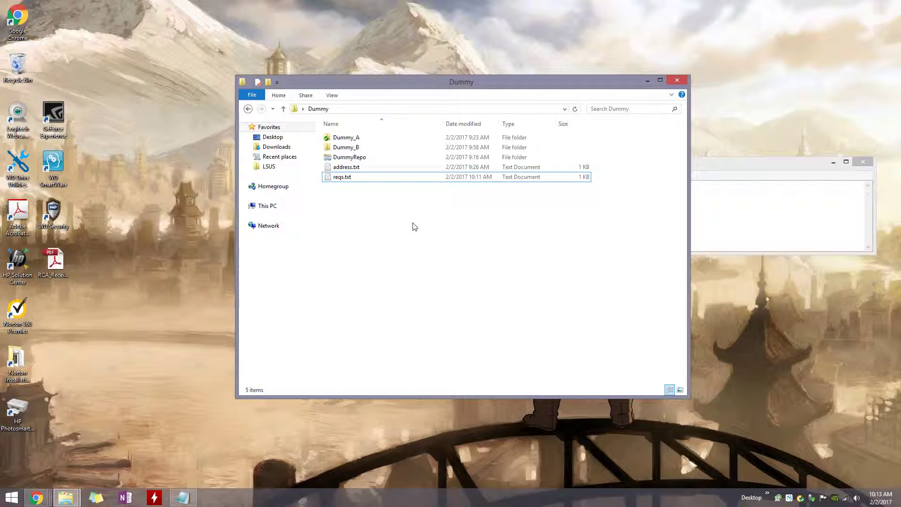
- Review the requirements in reqs.txt again, then close the note
{"action": "left_click", "coordinate": [190, 501]}
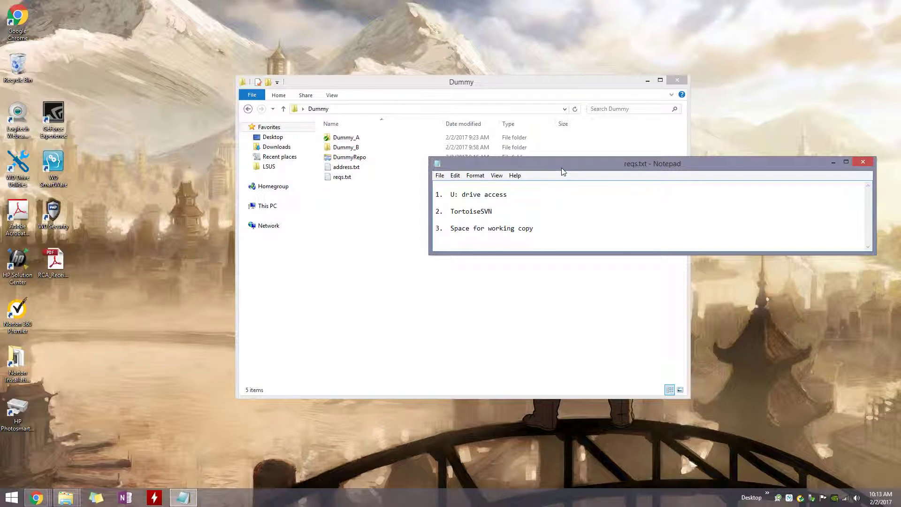
{"action": "left_click_drag", "start_coordinate": [561, 167], "coordinate": [580, 188]}
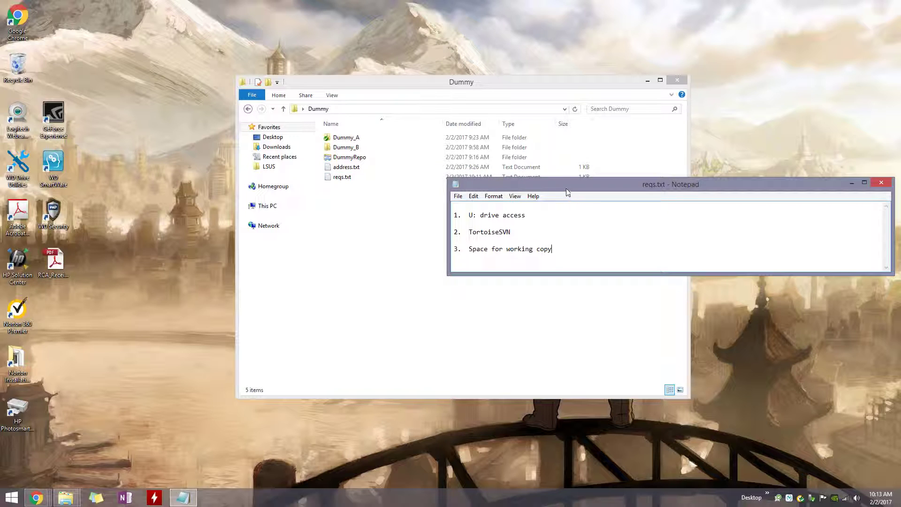
{"action": "left_click_drag", "start_coordinate": [568, 188], "coordinate": [516, 207]}
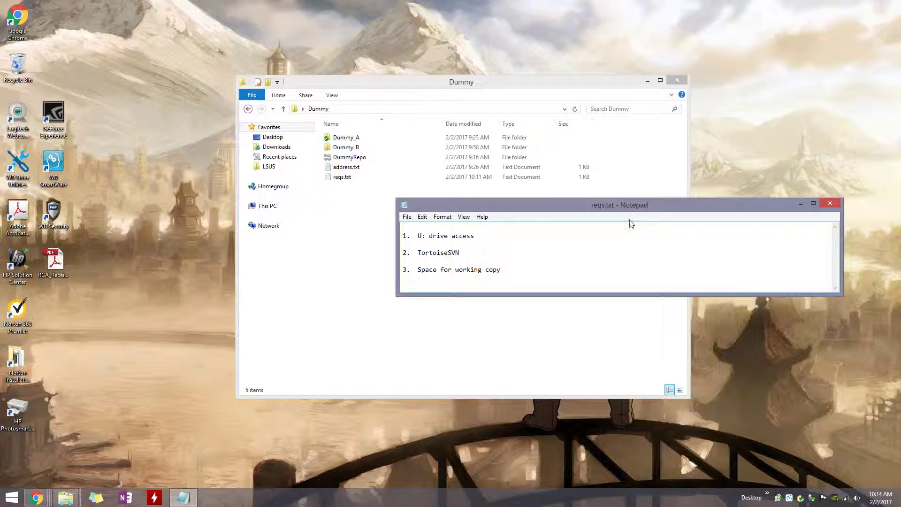
{"action": "left_click", "coordinate": [831, 203]}
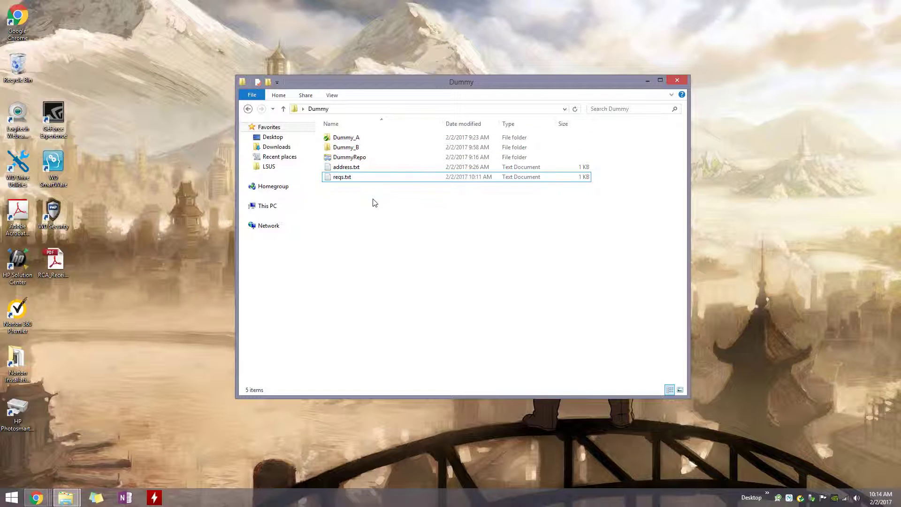
- Start an SVN Checkout inside the Dummy_B folder and check its repository URL and checkout directory
{"action": "mouse_move", "coordinate": [366, 164]}
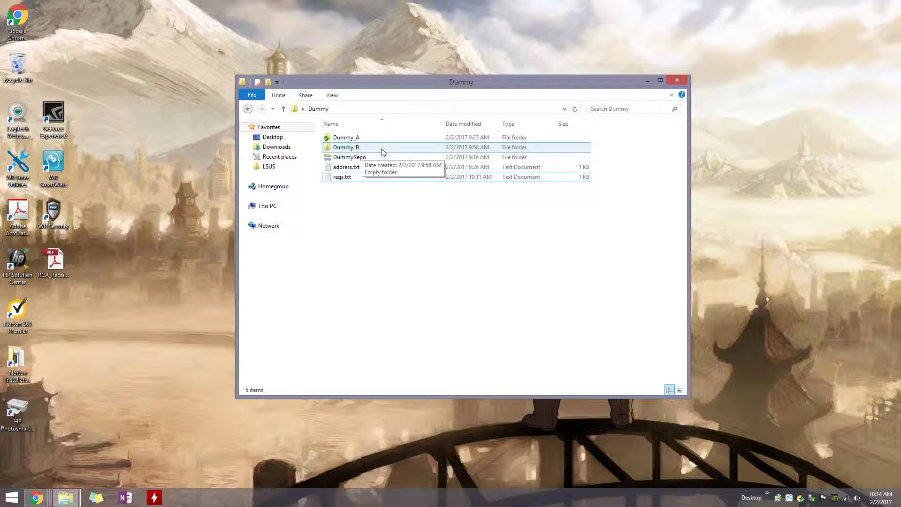
{"action": "double_click", "coordinate": [382, 149]}
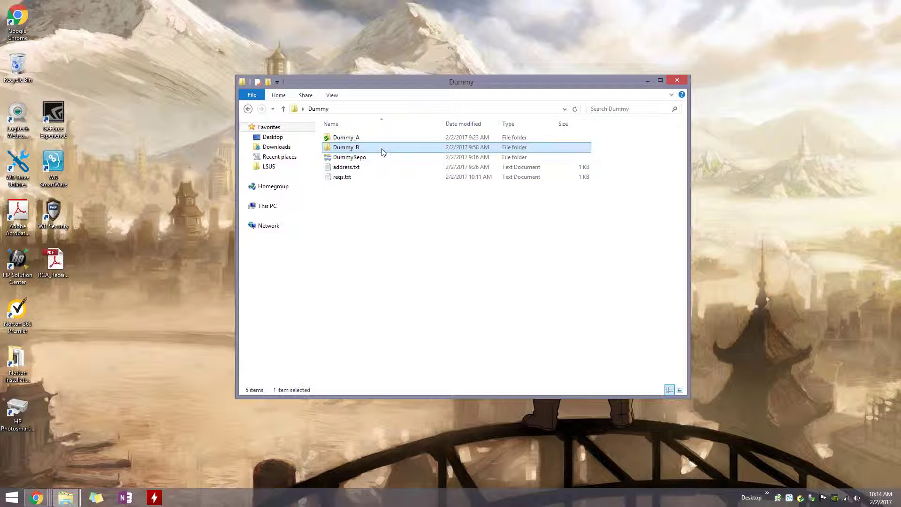
{"action": "right_click", "coordinate": [412, 181]}
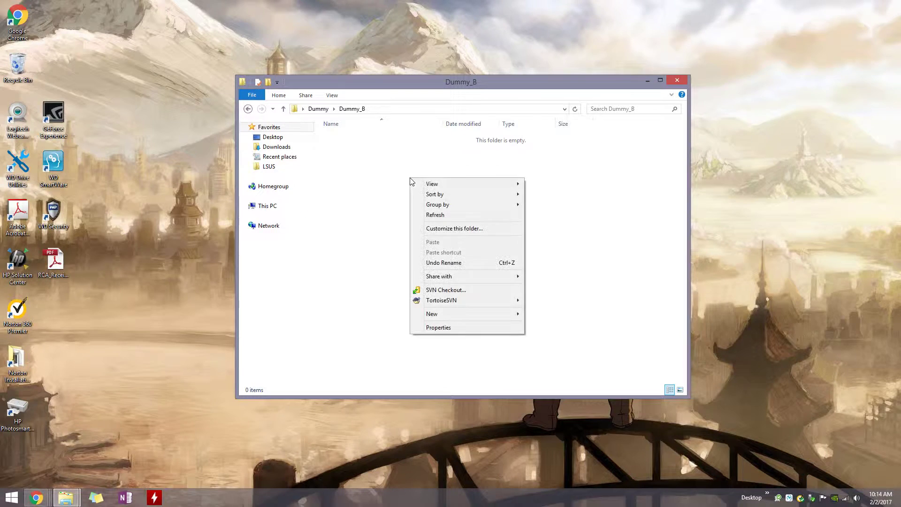
{"action": "left_click", "coordinate": [476, 290]}
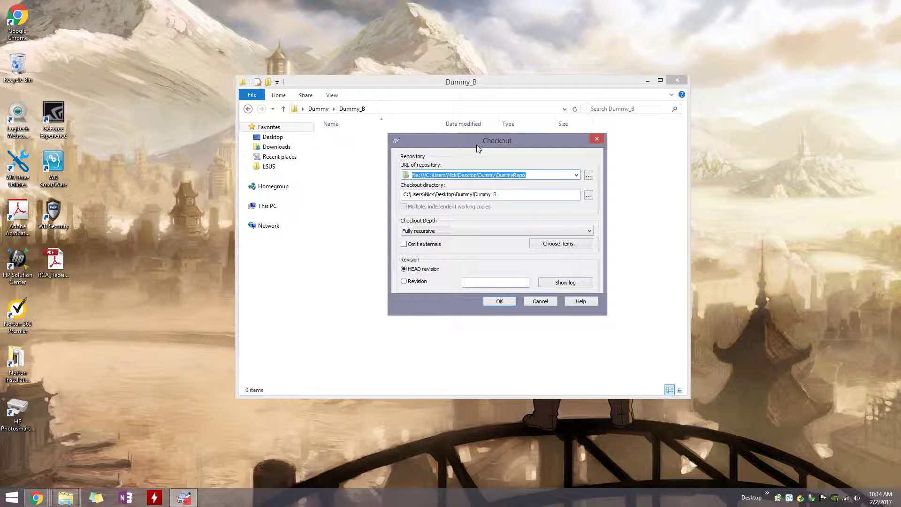
{"action": "left_click_drag", "start_coordinate": [477, 144], "coordinate": [543, 134]}
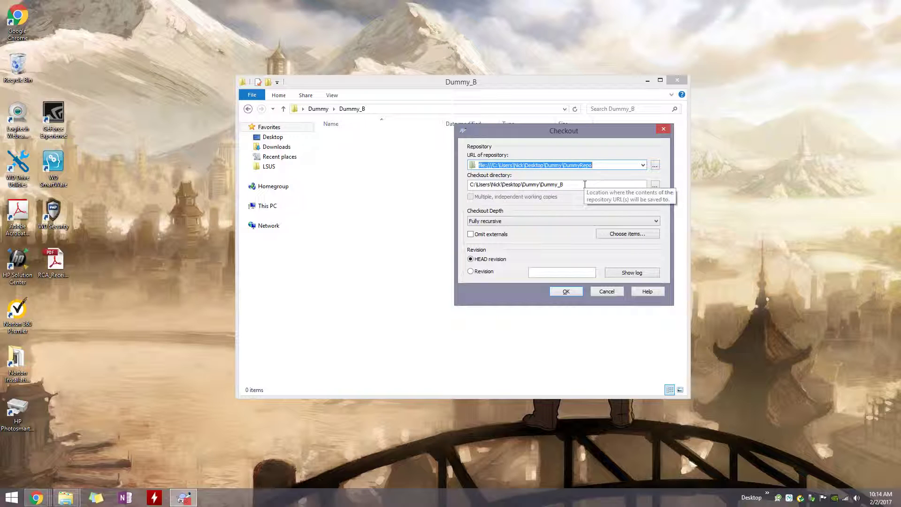
{"action": "left_click", "coordinate": [585, 185]}
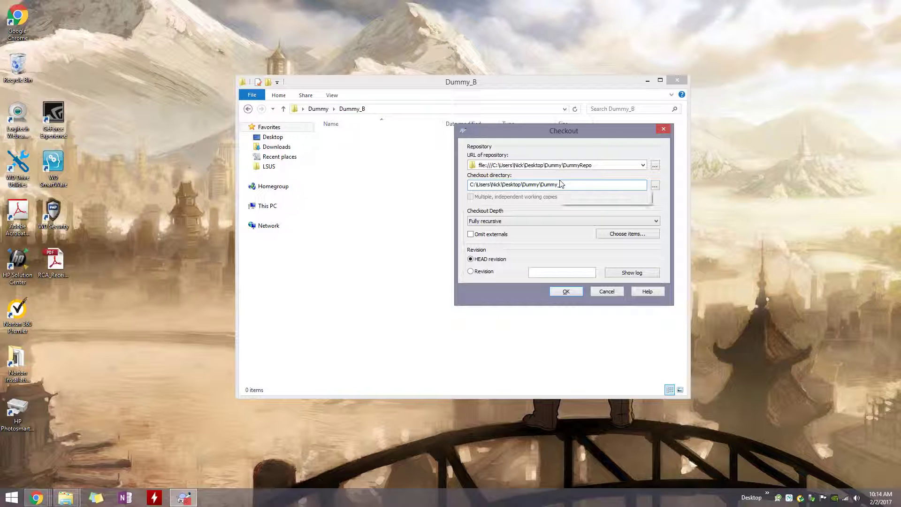
{"action": "left_click", "coordinate": [620, 166]}
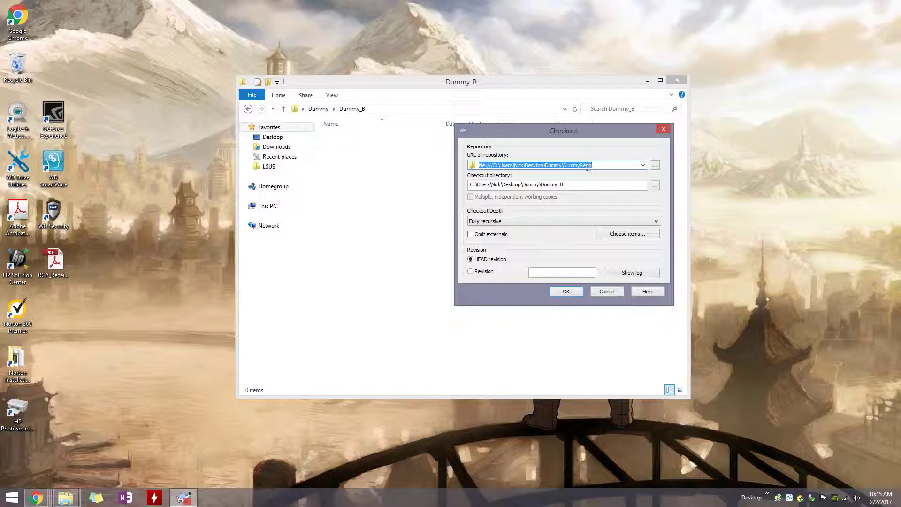
{"action": "key", "text": "Escape"}
- Open address.txt in the Dummy folder, examine the class repository address, and close the file
{"action": "left_click", "coordinate": [318, 110]}
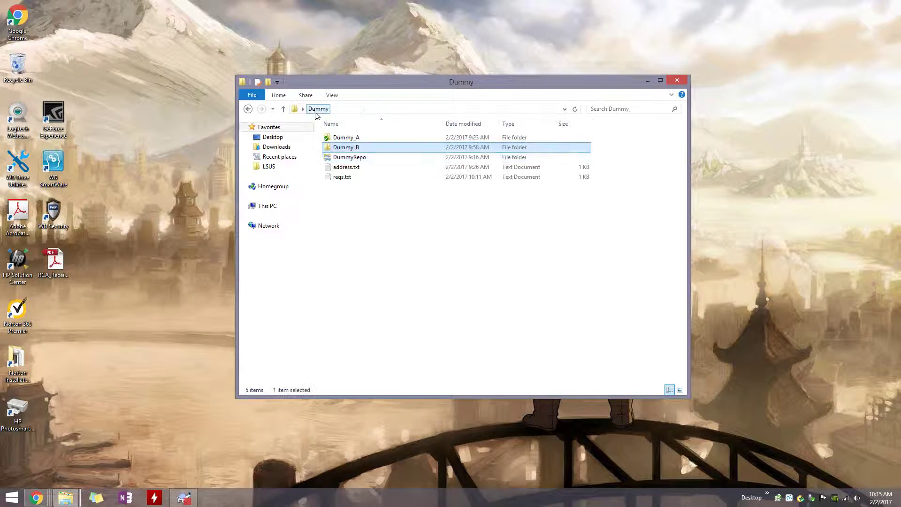
{"action": "double_click", "coordinate": [350, 167]}
{"action": "left_click_drag", "start_coordinate": [490, 209], "coordinate": [338, 155]}
{"action": "left_click_drag", "start_coordinate": [418, 212], "coordinate": [312, 213]}
{"action": "left_click", "coordinate": [442, 217]}
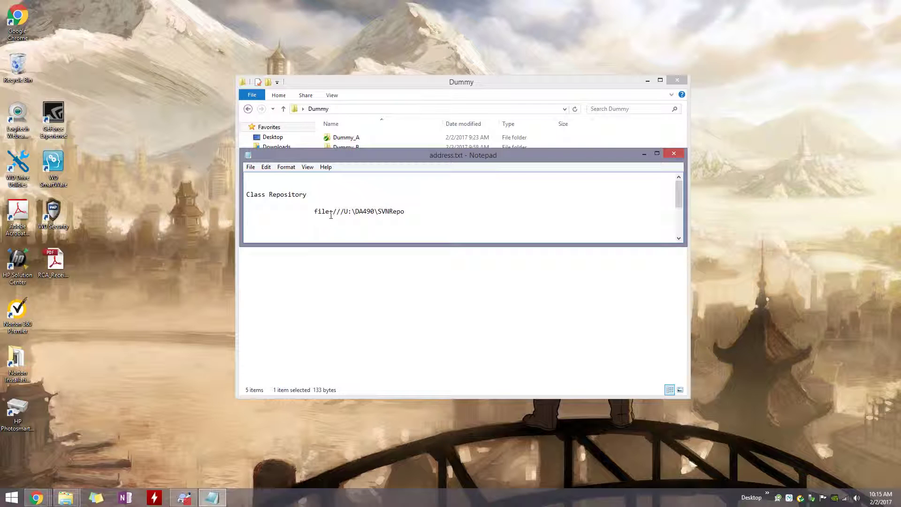
{"action": "left_click_drag", "start_coordinate": [344, 212], "coordinate": [333, 212]}
{"action": "left_click", "coordinate": [350, 212]}
{"action": "left_click", "coordinate": [672, 153]}
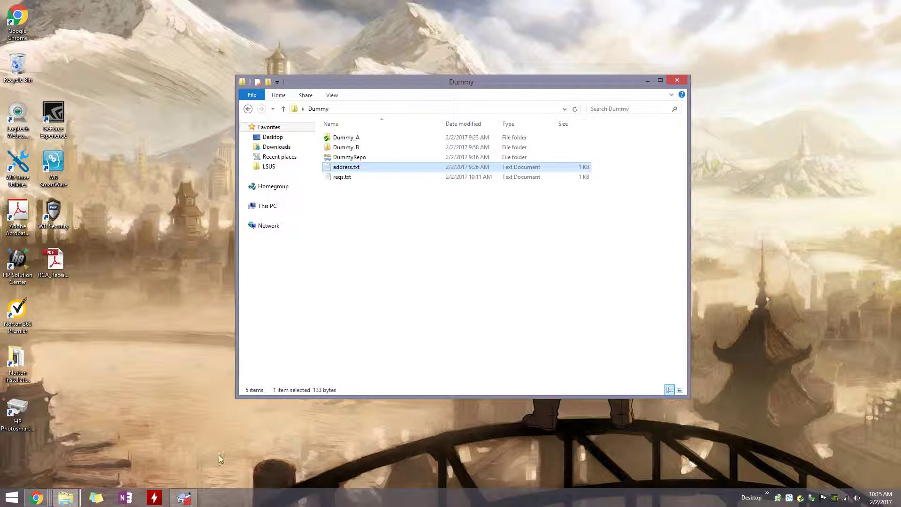
- Check out the HEAD revision of DummyRepo fully recursively into Dummy_B and dismiss the checkout report
{"action": "left_click", "coordinate": [185, 499]}
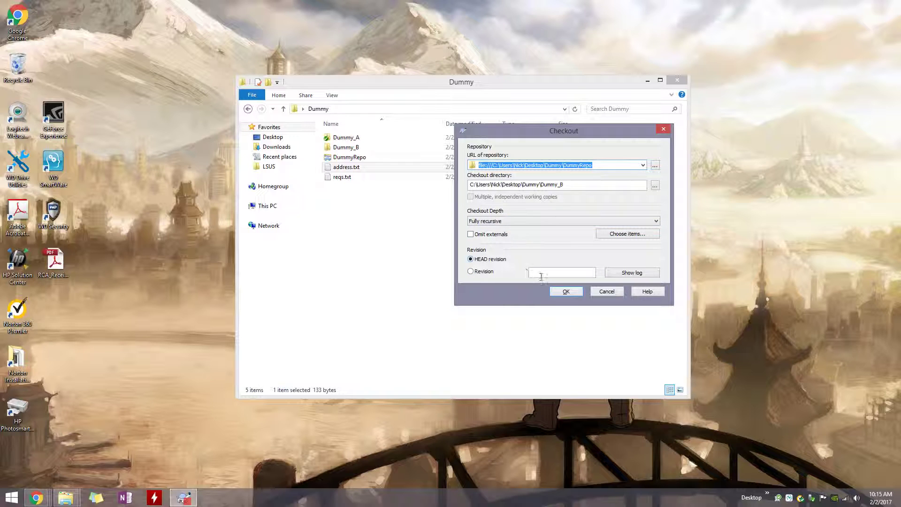
{"action": "left_click", "coordinate": [567, 291]}
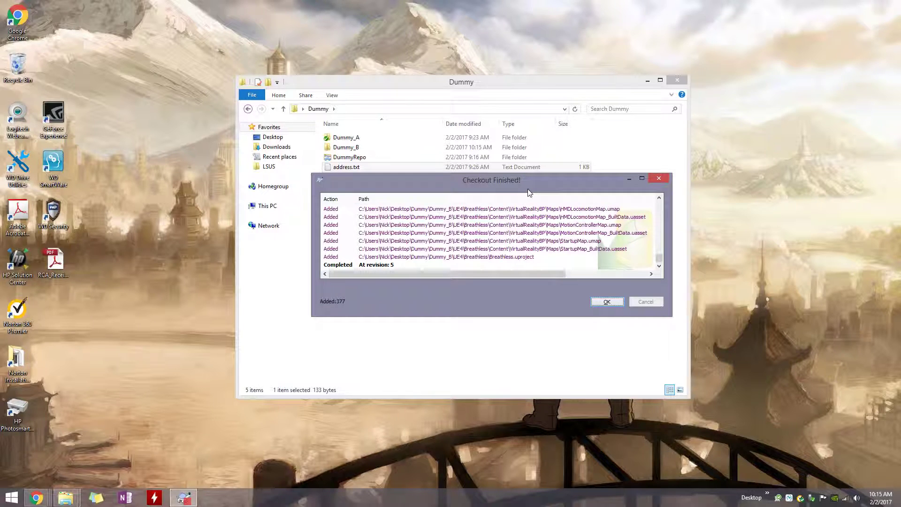
{"action": "left_click_drag", "start_coordinate": [529, 192], "coordinate": [543, 207]}
{"action": "left_click", "coordinate": [371, 149]}
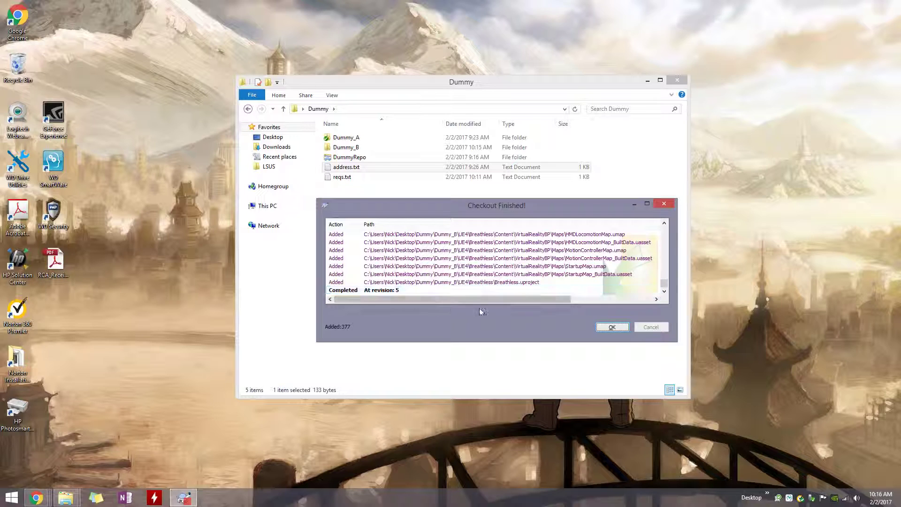
{"action": "left_click", "coordinate": [612, 327]}
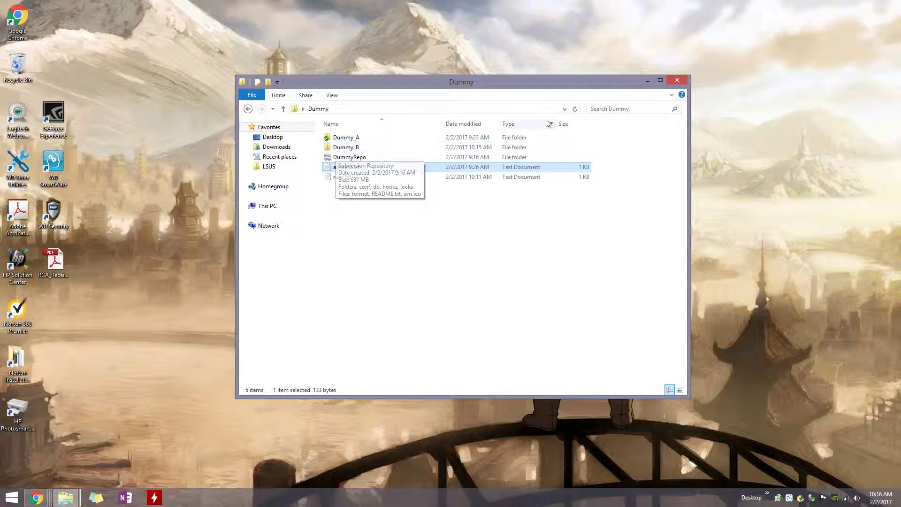
- Refresh the Dummy folder and browse the checked-out Dummy_B copy down to UE4\Breathless
{"action": "left_click", "coordinate": [577, 109]}
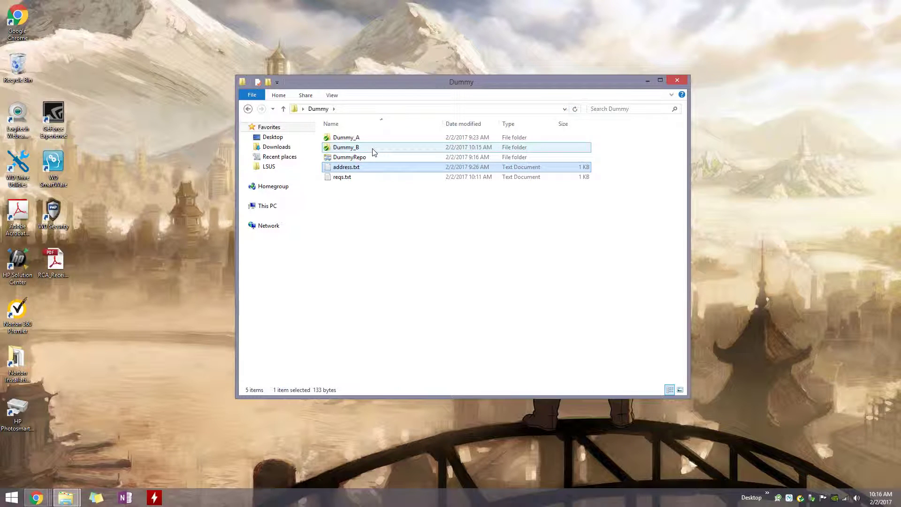
{"action": "mouse_move", "coordinate": [374, 151]}
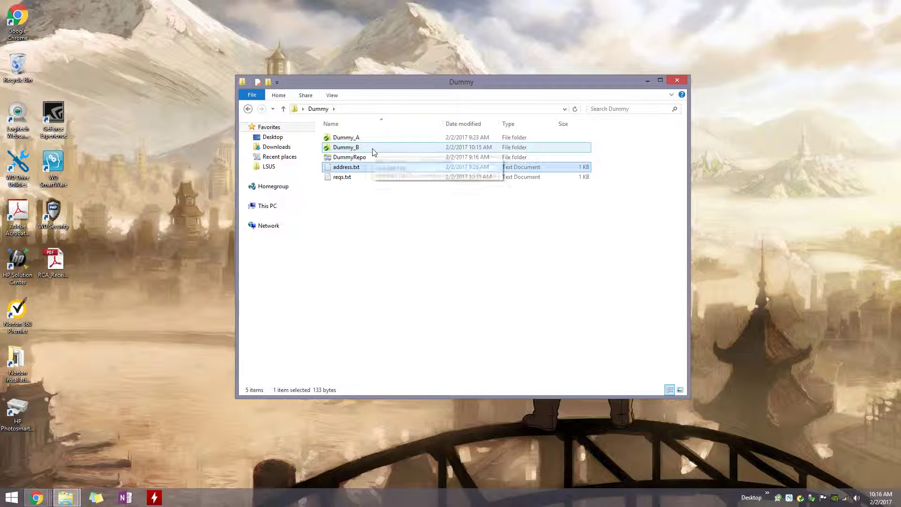
{"action": "double_click", "coordinate": [344, 149]}
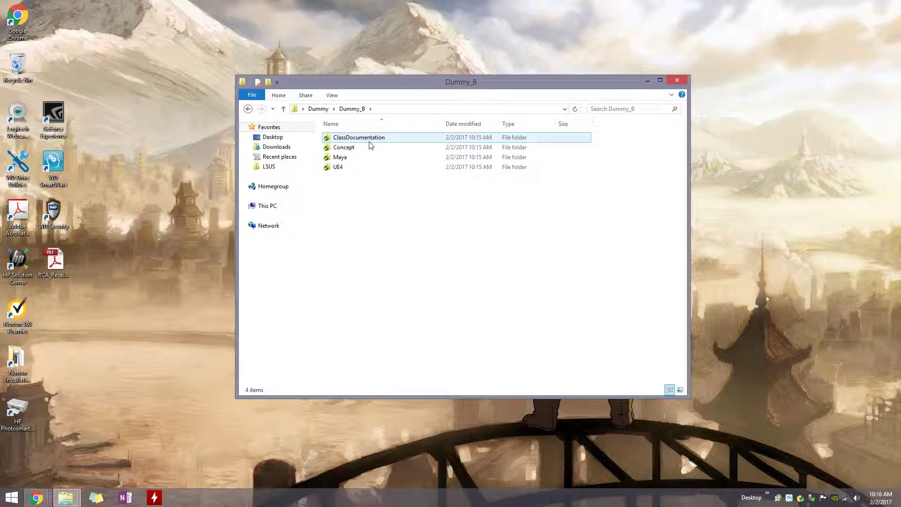
{"action": "double_click", "coordinate": [358, 167]}
{"action": "double_click", "coordinate": [361, 143]}
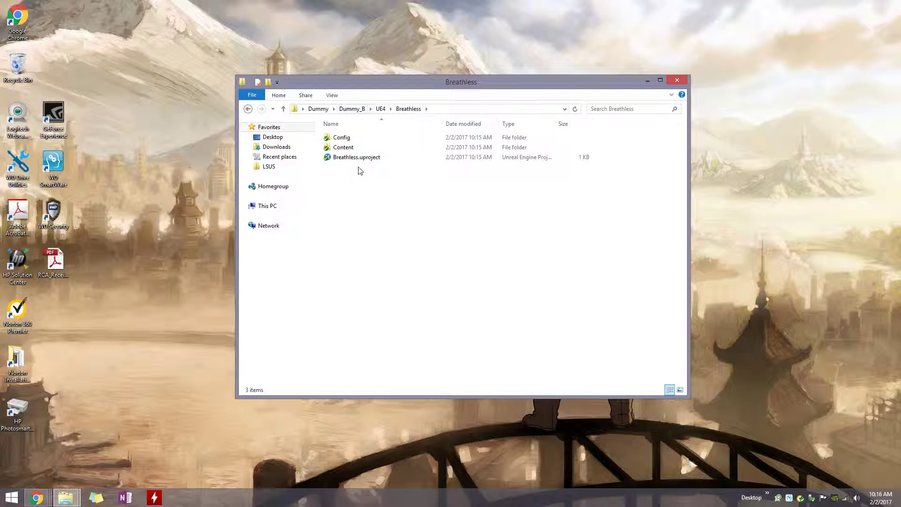
- View spaceship.jpg from the Maya\SourceImages folder of Dummy_B and close the image
{"action": "left_click", "coordinate": [362, 111]}
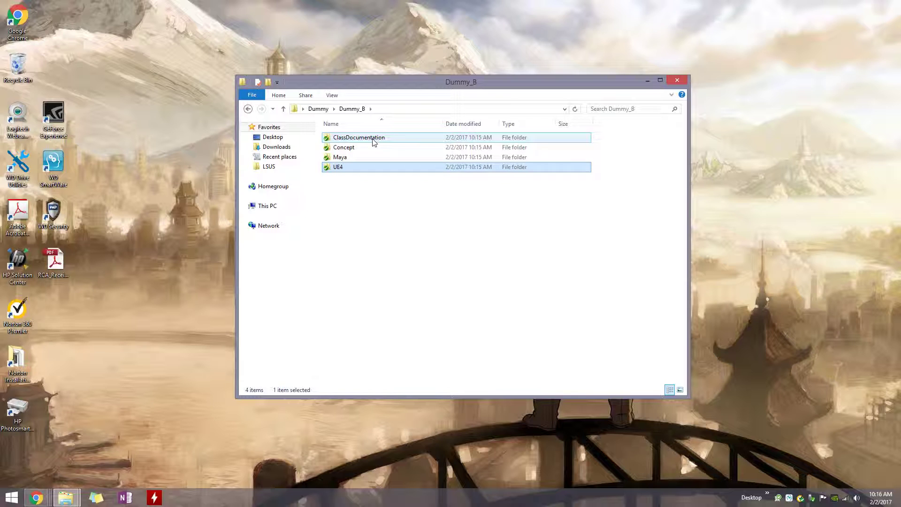
{"action": "double_click", "coordinate": [356, 157]}
{"action": "double_click", "coordinate": [361, 157]}
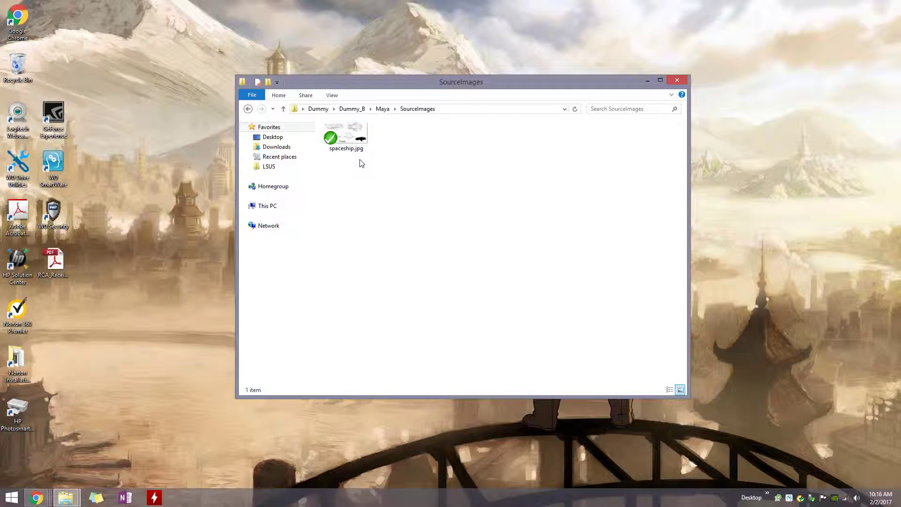
{"action": "left_click", "coordinate": [359, 142]}
{"action": "double_click", "coordinate": [359, 141]}
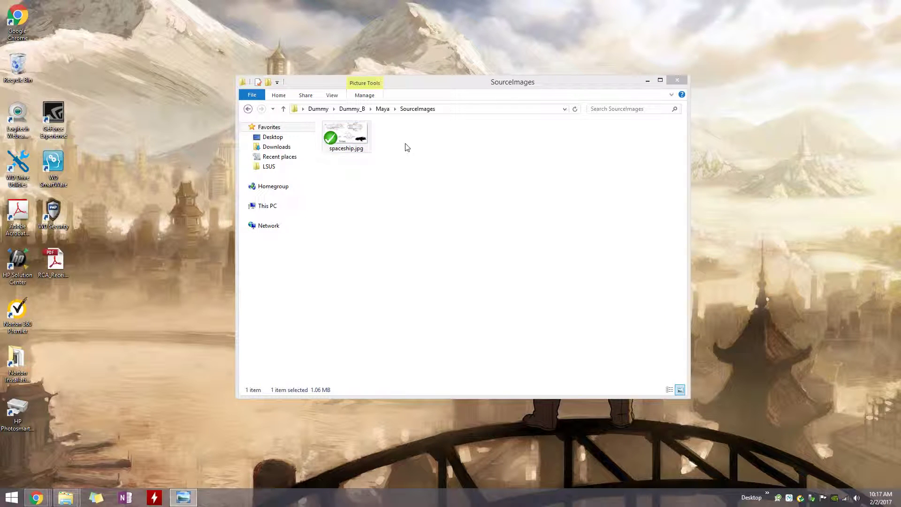
{"action": "left_click_drag", "start_coordinate": [0, 27], "coordinate": [719, 7]}
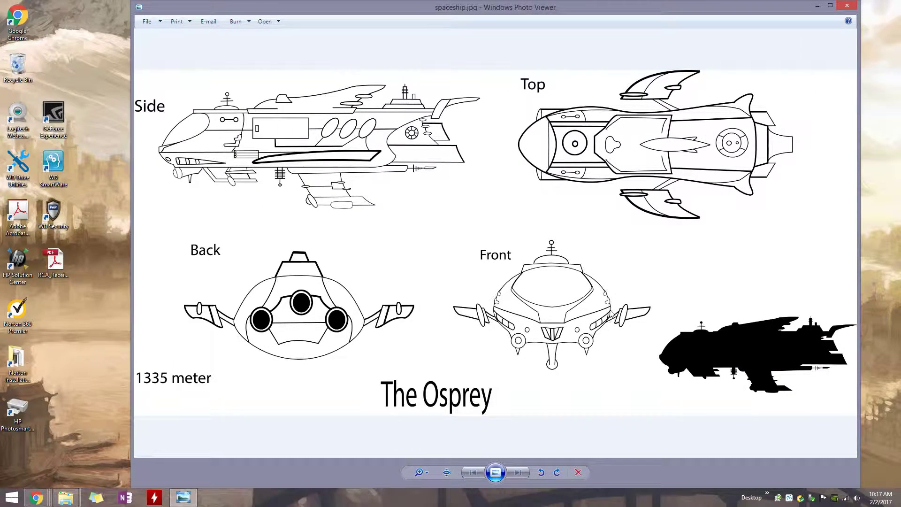
{"action": "left_click", "coordinate": [856, 6]}
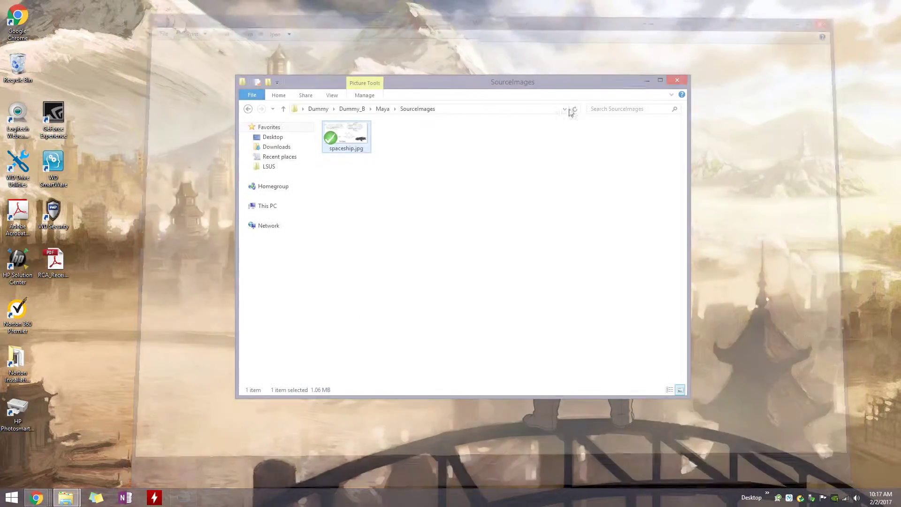
- Browse the contents of the Concept folder in Dummy_B and return to the Dummy_B folder
{"action": "left_click", "coordinate": [352, 108]}
{"action": "double_click", "coordinate": [355, 147]}
{"action": "left_click", "coordinate": [359, 141]}
{"action": "double_click", "coordinate": [359, 141]}
{"action": "left_click", "coordinate": [386, 109]}
{"action": "left_click", "coordinate": [353, 108]}
- Create a new text document named something.txt in the ClassDocumentation folder of Dummy_B
{"action": "double_click", "coordinate": [356, 140]}
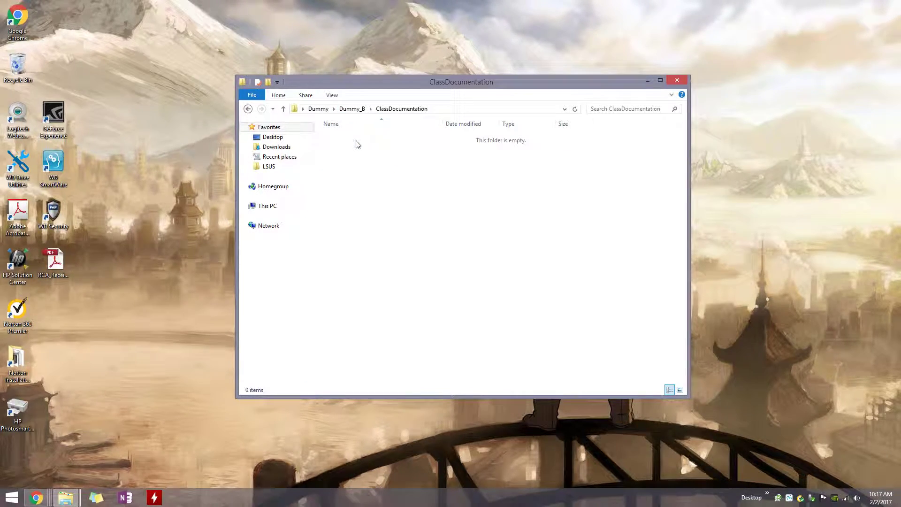
{"action": "right_click", "coordinate": [423, 201]}
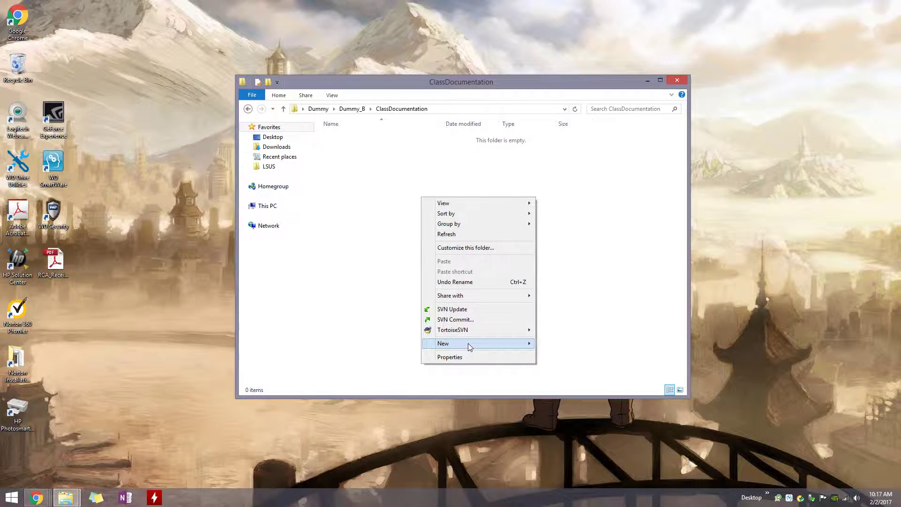
{"action": "mouse_move", "coordinate": [469, 343]}
{"action": "left_click", "coordinate": [575, 418]}
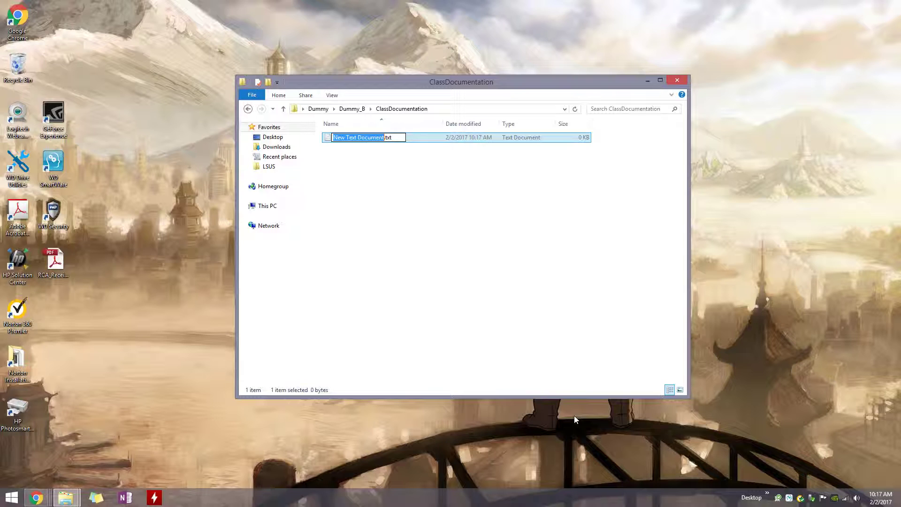
{"action": "type", "text": "something"}
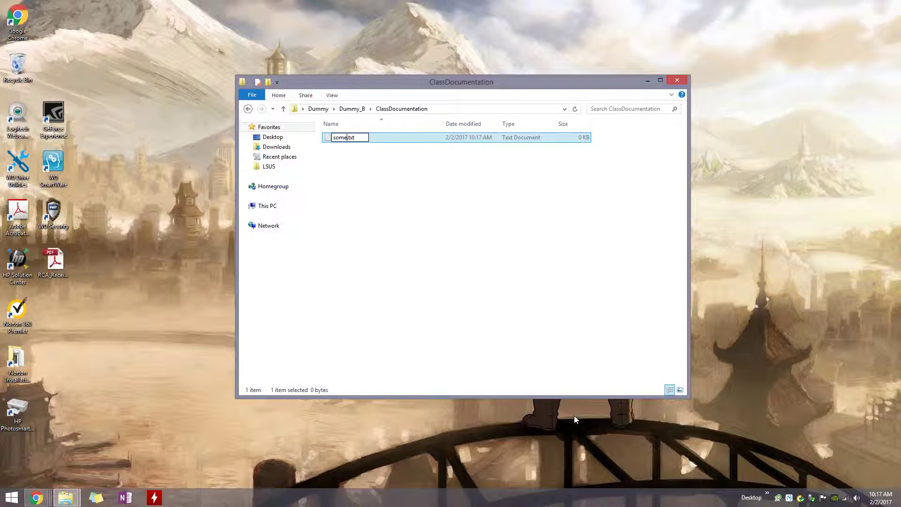
{"action": "key", "text": "Return"}
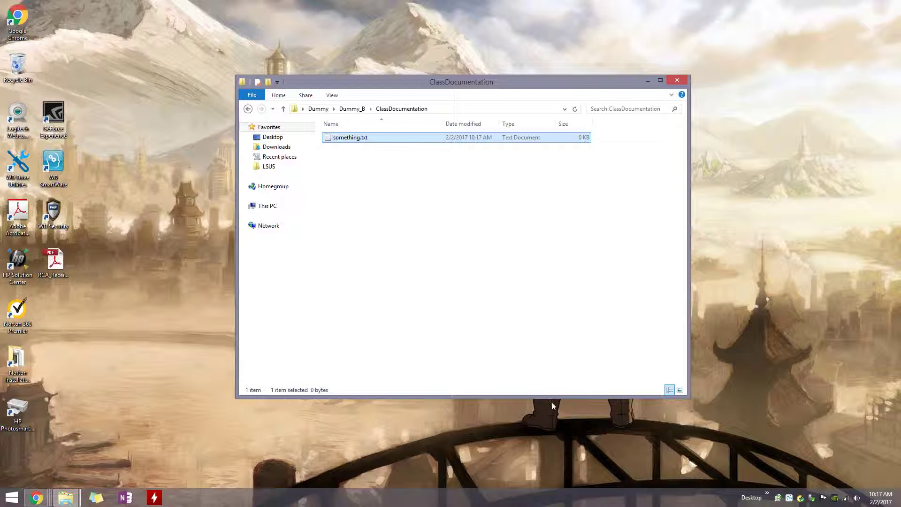
- Write "something interesting" in something.txt, then save and close the file
{"action": "double_click", "coordinate": [359, 138]}
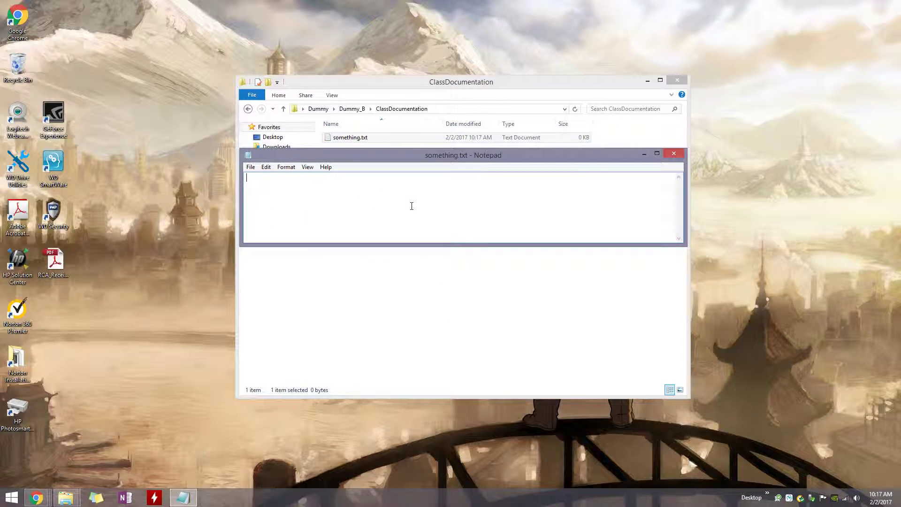
{"action": "type", "text": "something interesting"}
{"action": "left_click", "coordinate": [251, 167]}
{"action": "left_click", "coordinate": [269, 199]}
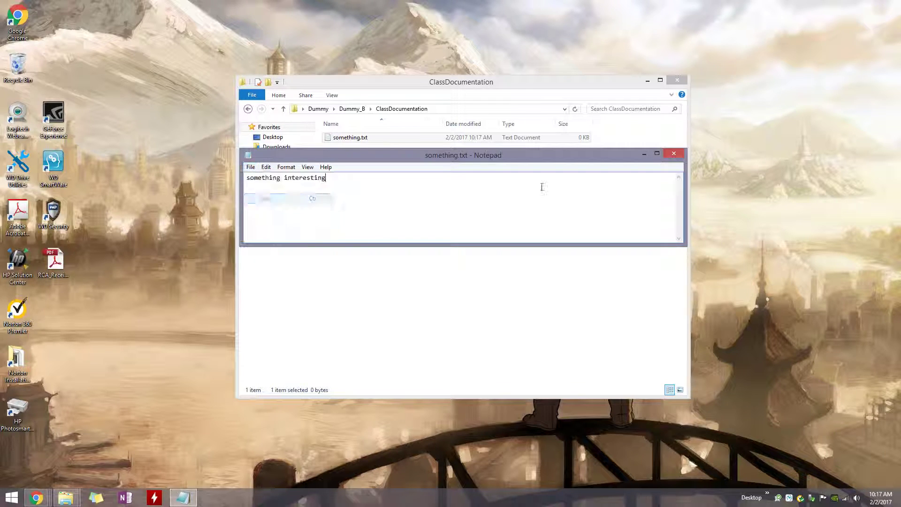
{"action": "left_click", "coordinate": [676, 154]}
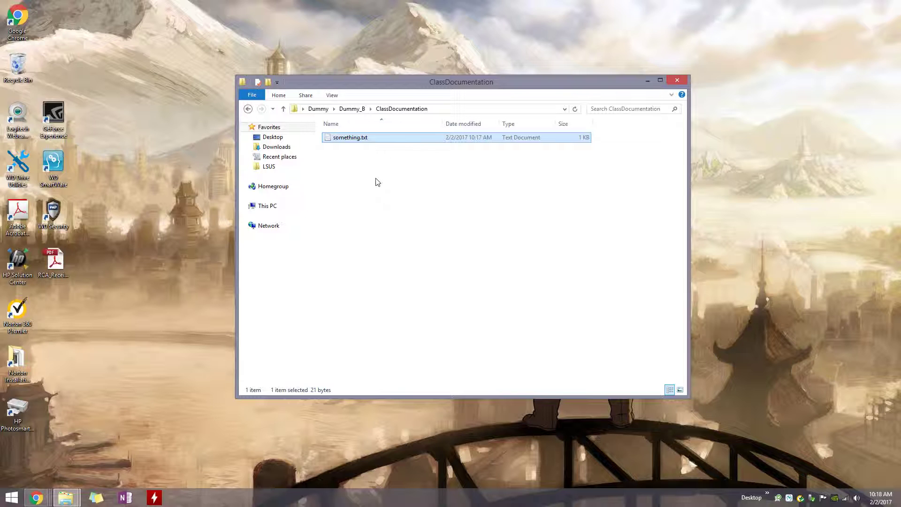
- Check the ClassDocumentation folder of Dummy_A and the contents of DummyRepo for the new text file
{"action": "right_click", "coordinate": [384, 138]}
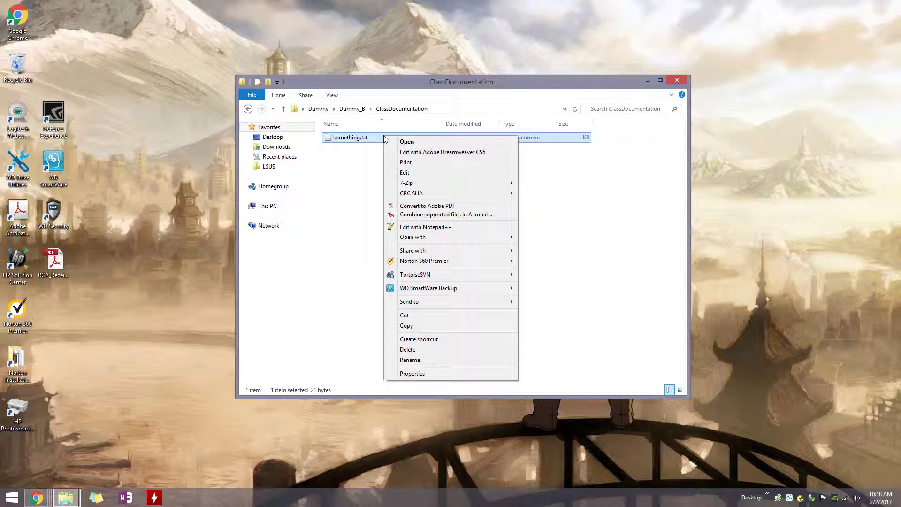
{"action": "left_click", "coordinate": [346, 110]}
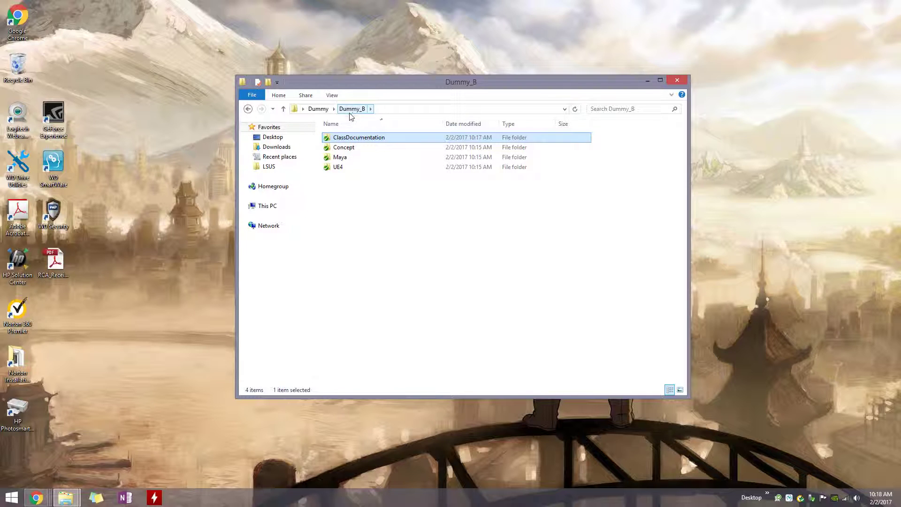
{"action": "left_click", "coordinate": [319, 109]}
{"action": "double_click", "coordinate": [352, 137]}
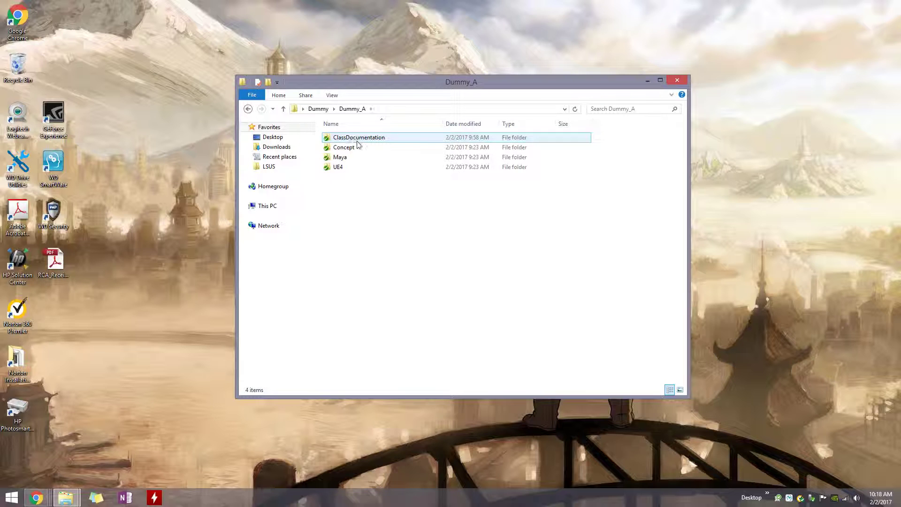
{"action": "double_click", "coordinate": [358, 137]}
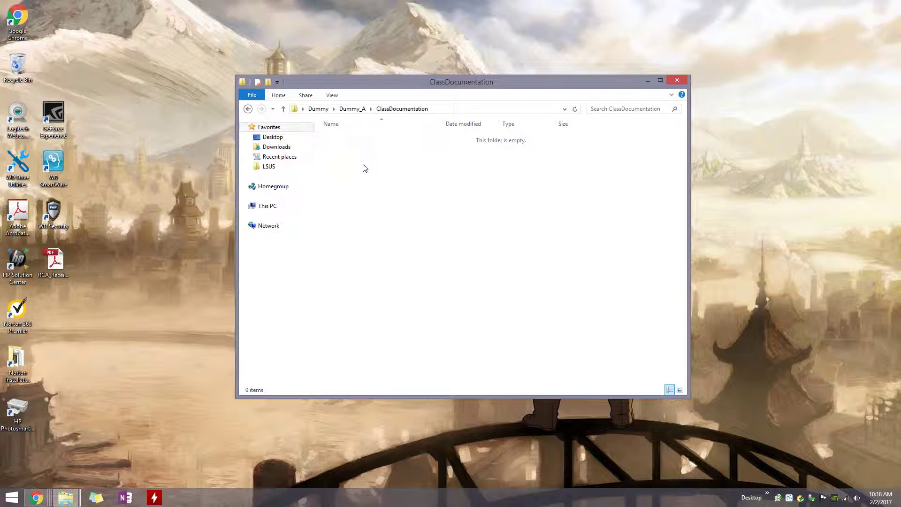
{"action": "left_click", "coordinate": [319, 109]}
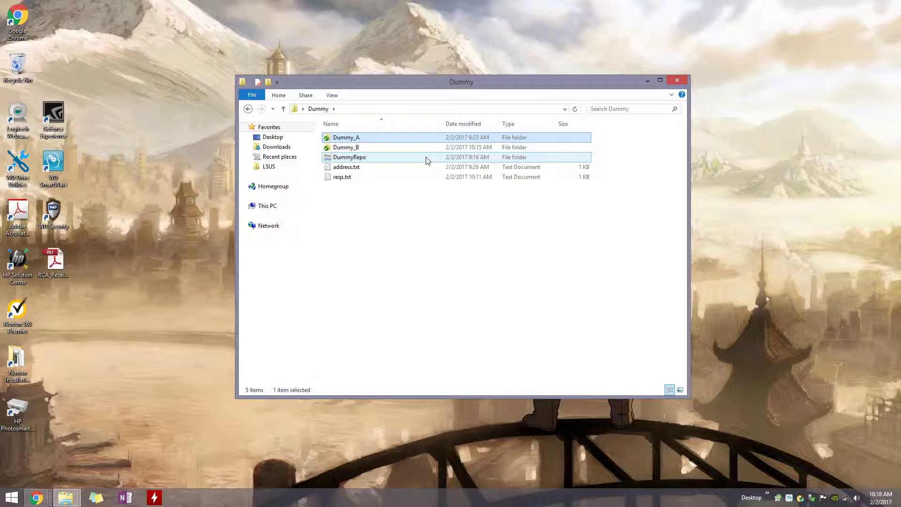
{"action": "double_click", "coordinate": [381, 158]}
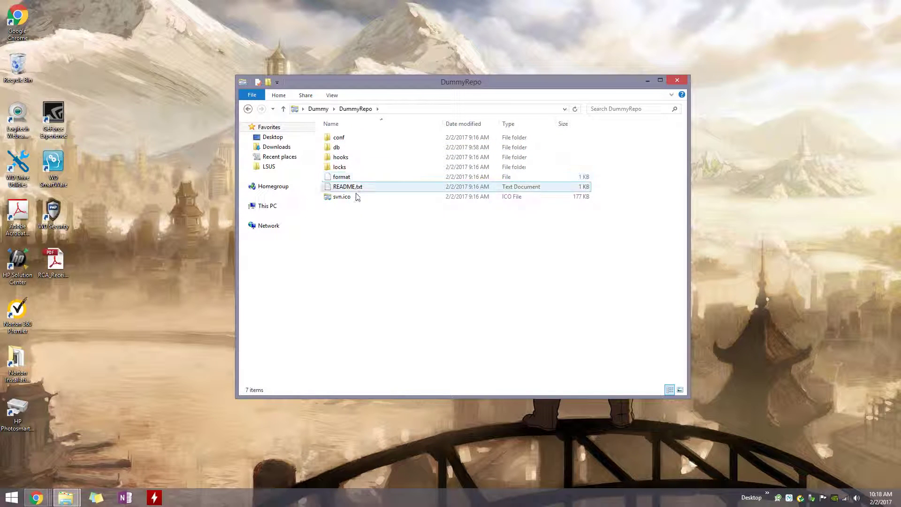
- Add something.txt in Dummy_B\ClassDocumentation to version control with TortoiseSVN and refresh the folder
{"action": "left_click", "coordinate": [319, 109]}
{"action": "double_click", "coordinate": [379, 148]}
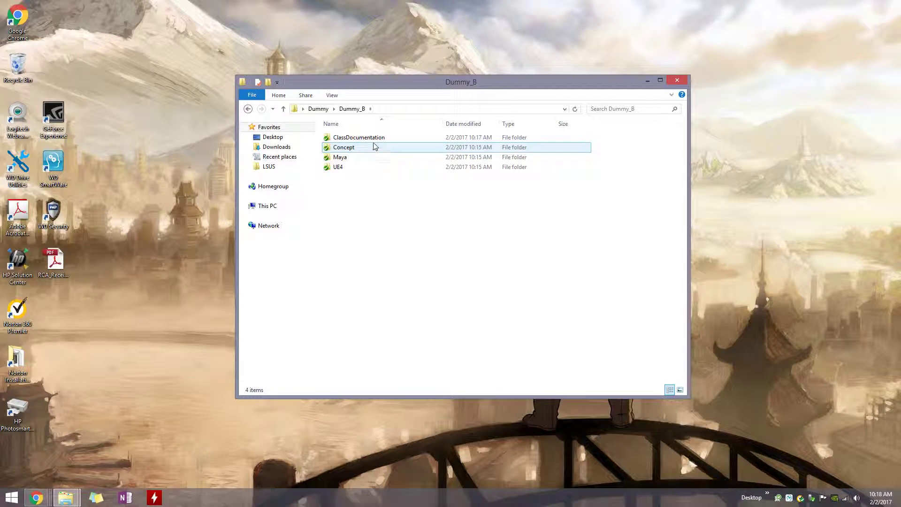
{"action": "double_click", "coordinate": [372, 141]}
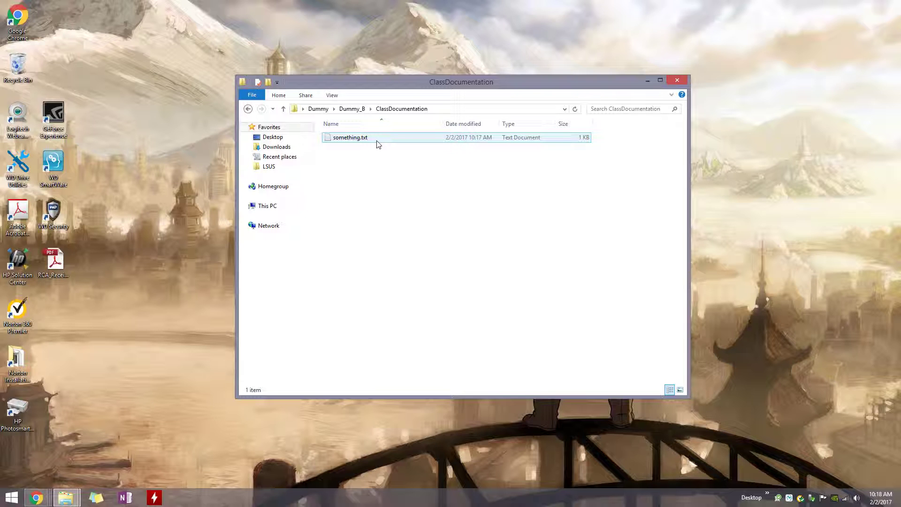
{"action": "right_click", "coordinate": [377, 141]}
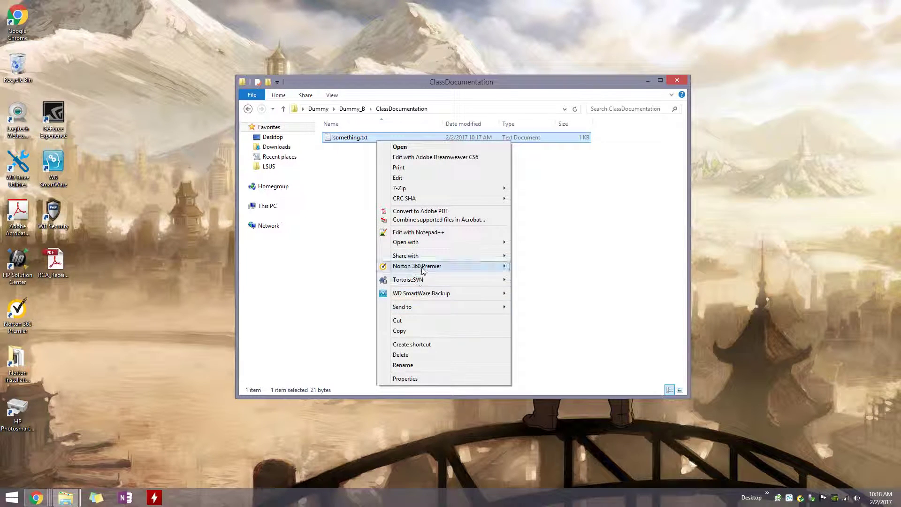
{"action": "mouse_move", "coordinate": [426, 281]}
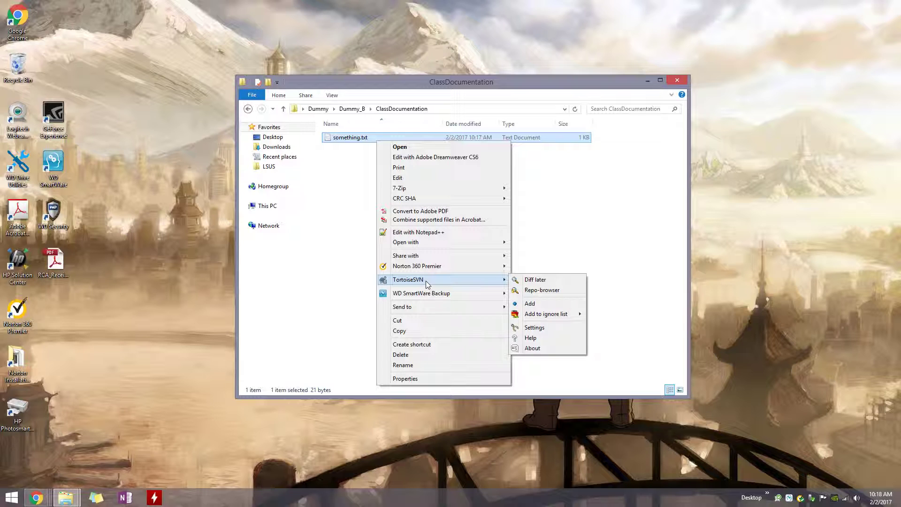
{"action": "left_click", "coordinate": [542, 305]}
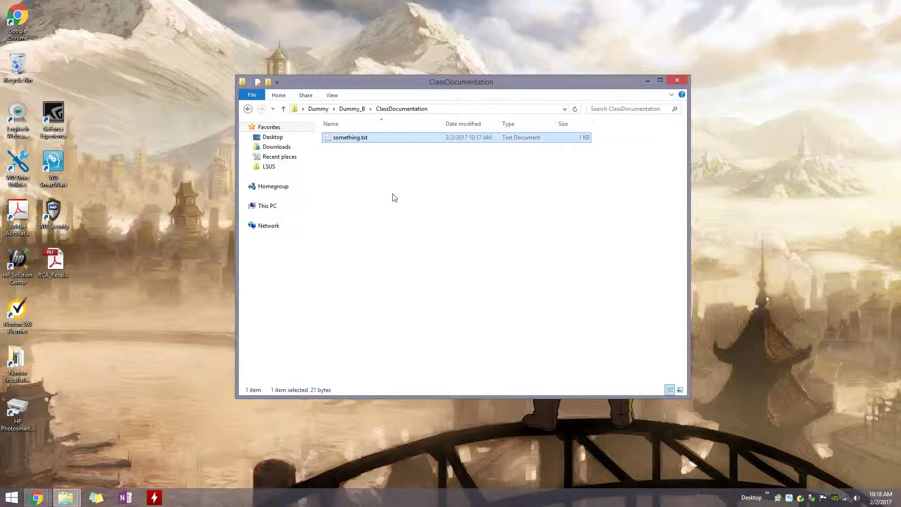
{"action": "left_click", "coordinate": [434, 217]}
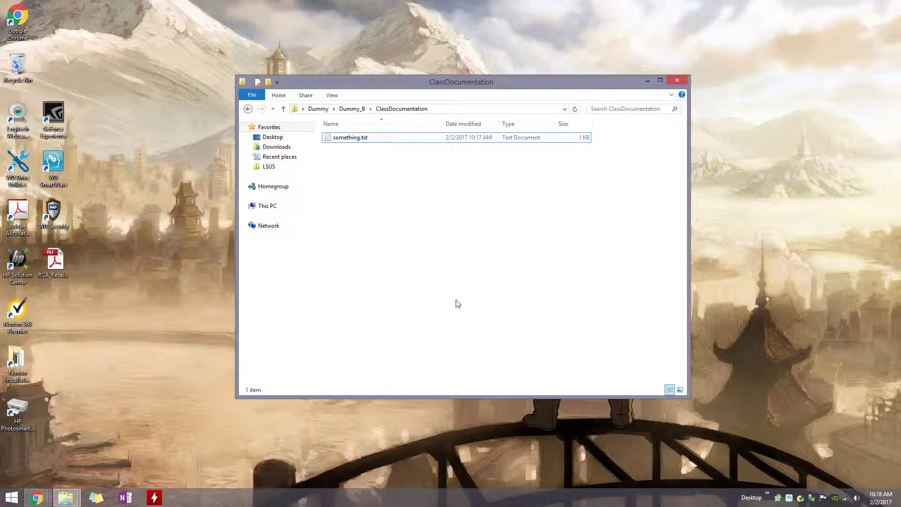
{"action": "left_click", "coordinate": [575, 110]}
- Commit something.txt from ClassDocumentation with the log message "Detailed message. Something added." and dismiss the commit report
{"action": "right_click", "coordinate": [435, 169]}
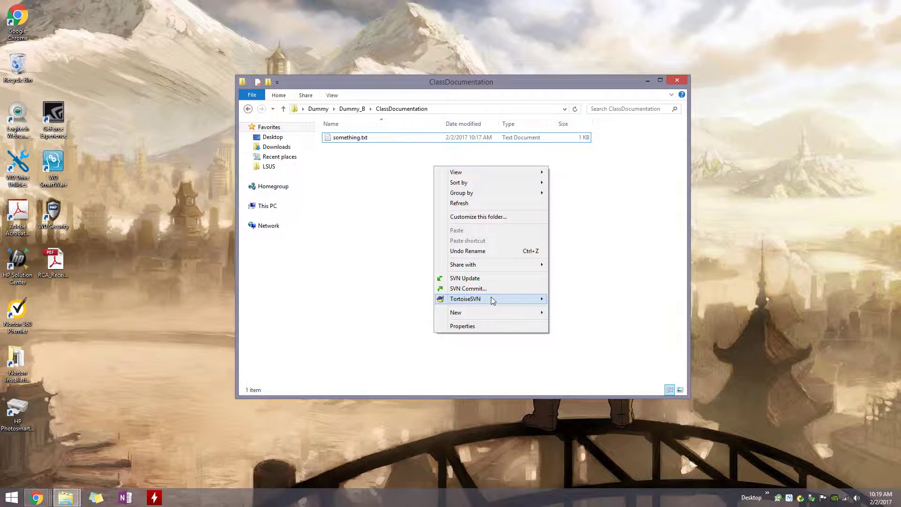
{"action": "mouse_move", "coordinate": [491, 299]}
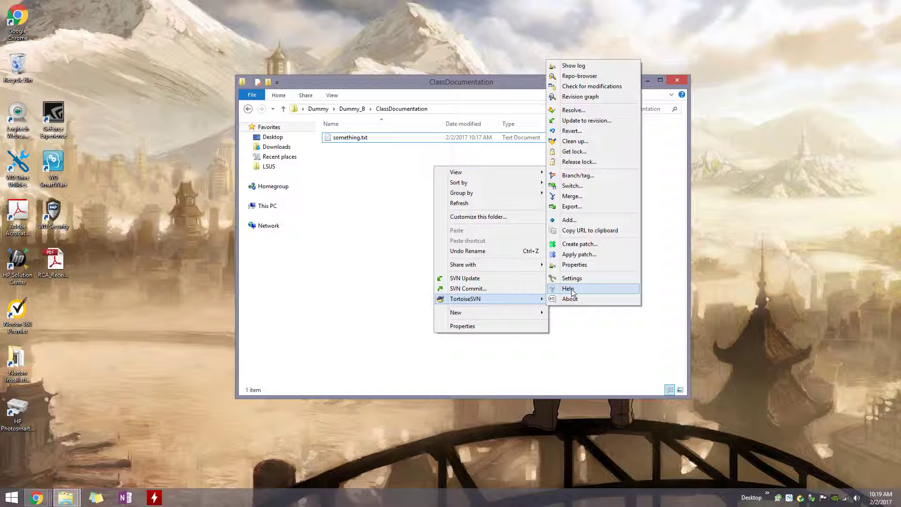
{"action": "left_click", "coordinate": [488, 288]}
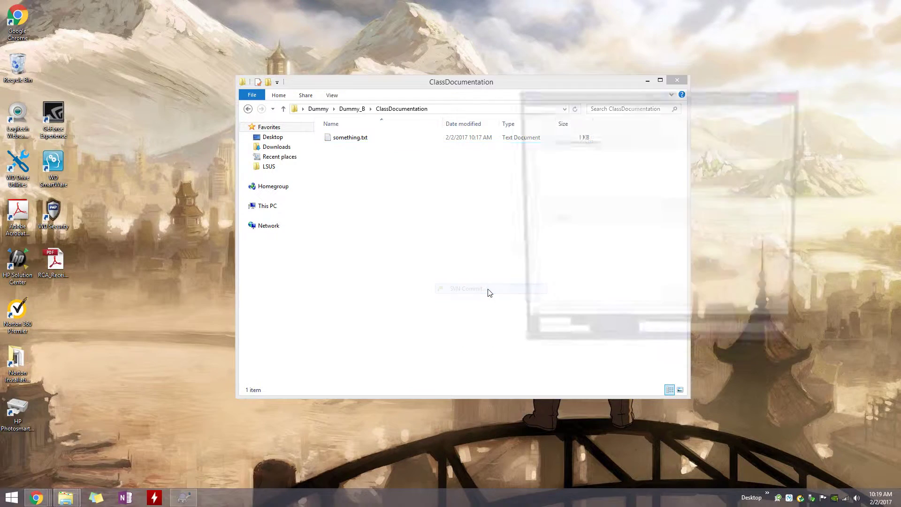
{"action": "left_click_drag", "start_coordinate": [610, 104], "coordinate": [445, 137]}
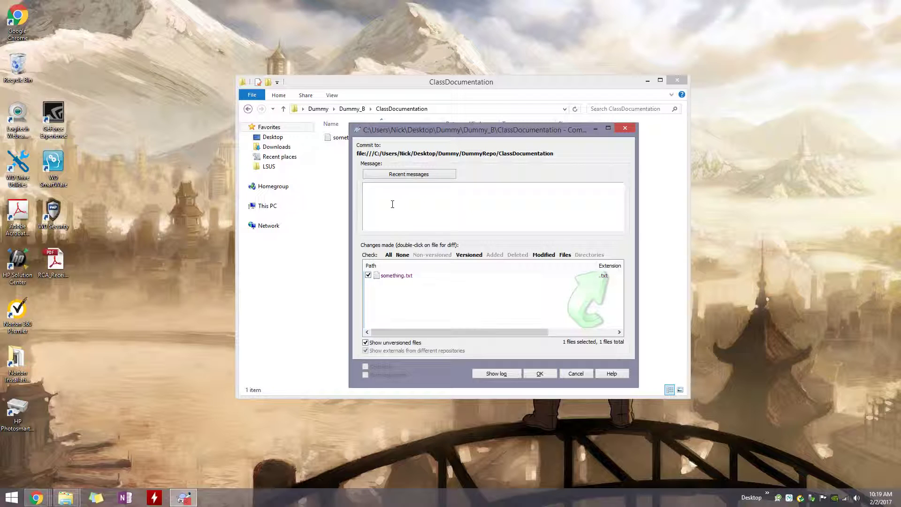
{"action": "type", "text": "ob"}
{"action": "type", "text": "- Detailed message.  Something added."}
{"action": "left_click", "coordinate": [540, 374]}
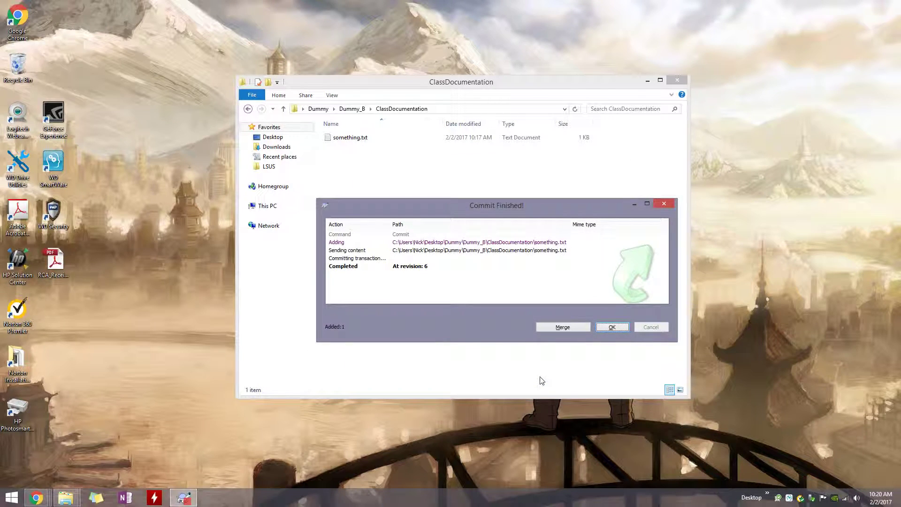
{"action": "left_click_drag", "start_coordinate": [507, 207], "coordinate": [512, 184]}
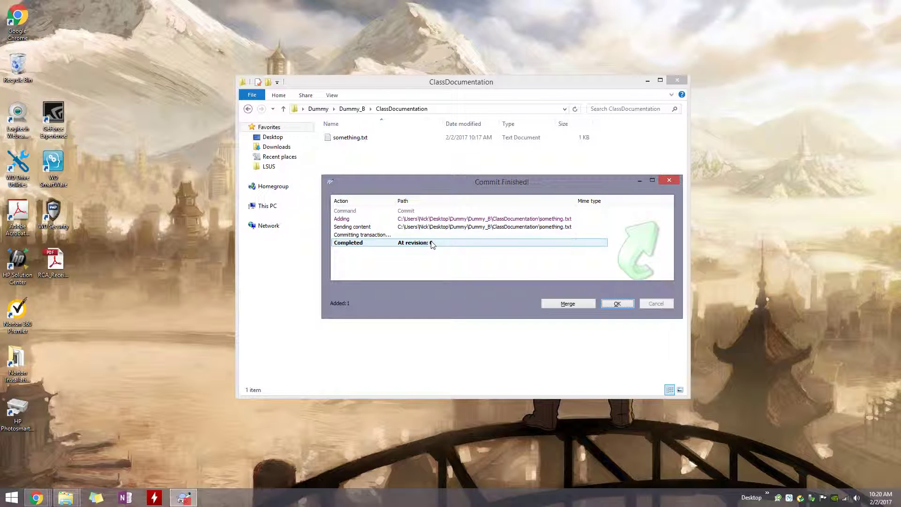
{"action": "left_click", "coordinate": [616, 303]}
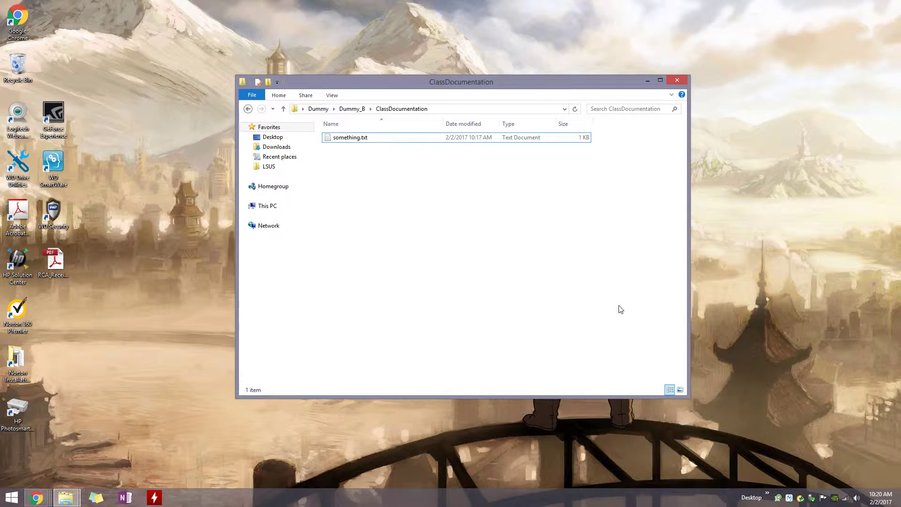
- Refresh and reopen the ClassDocumentation folder of Dummy_B to check the SVN status of something.txt
{"action": "left_click", "coordinate": [575, 111]}
{"action": "left_click", "coordinate": [576, 111]}
{"action": "left_click", "coordinate": [362, 109]}
{"action": "double_click", "coordinate": [359, 138]}
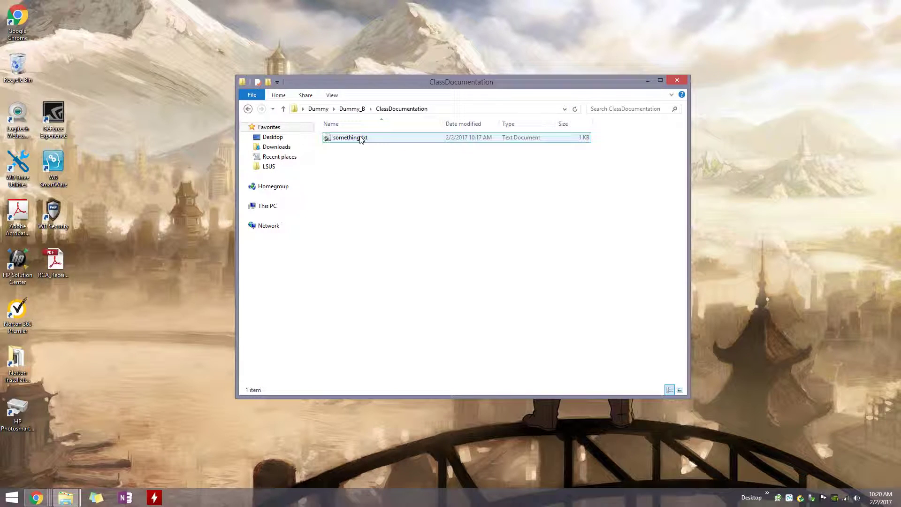
{"action": "left_click", "coordinate": [340, 141]}
{"action": "left_click", "coordinate": [342, 148]}
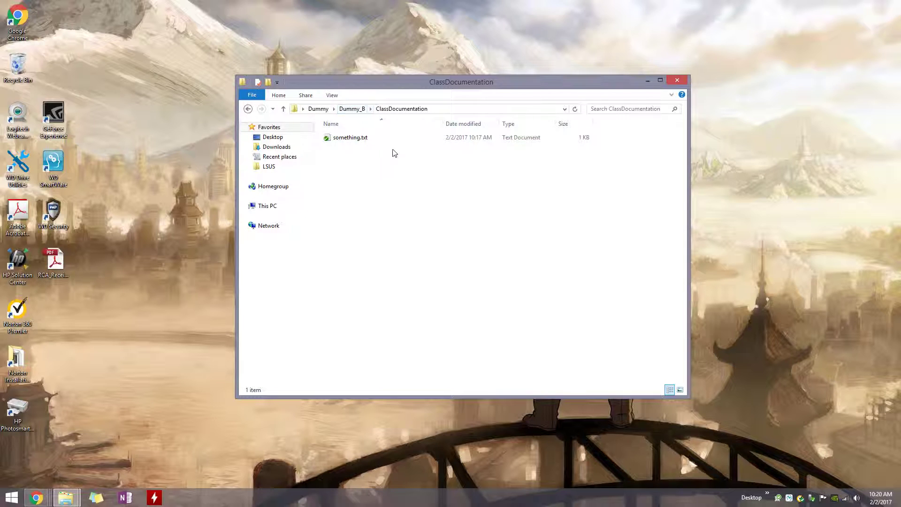
- Open the ClassDocumentation folder of Dummy_A to check whether it contains the committed file
{"action": "left_click", "coordinate": [319, 109]}
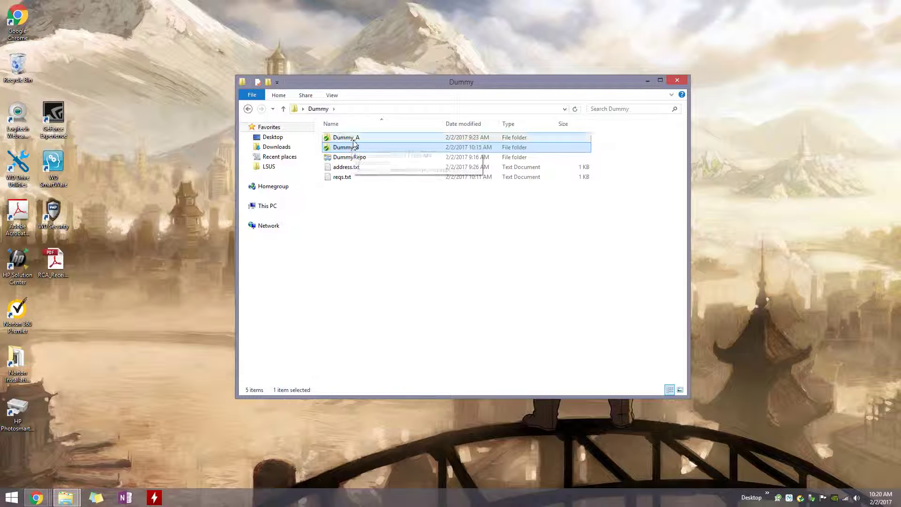
{"action": "double_click", "coordinate": [354, 140]}
{"action": "double_click", "coordinate": [372, 139]}
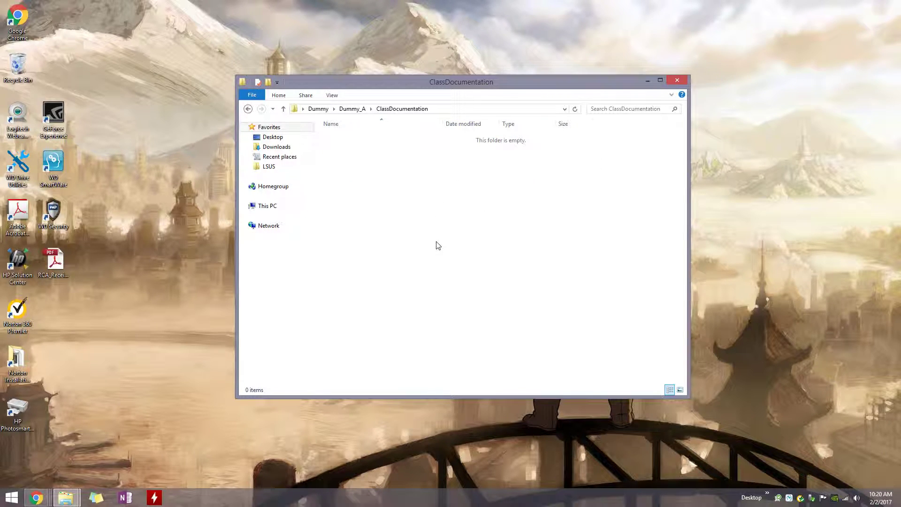
{"action": "left_click_drag", "start_coordinate": [411, 83], "coordinate": [462, 99]}
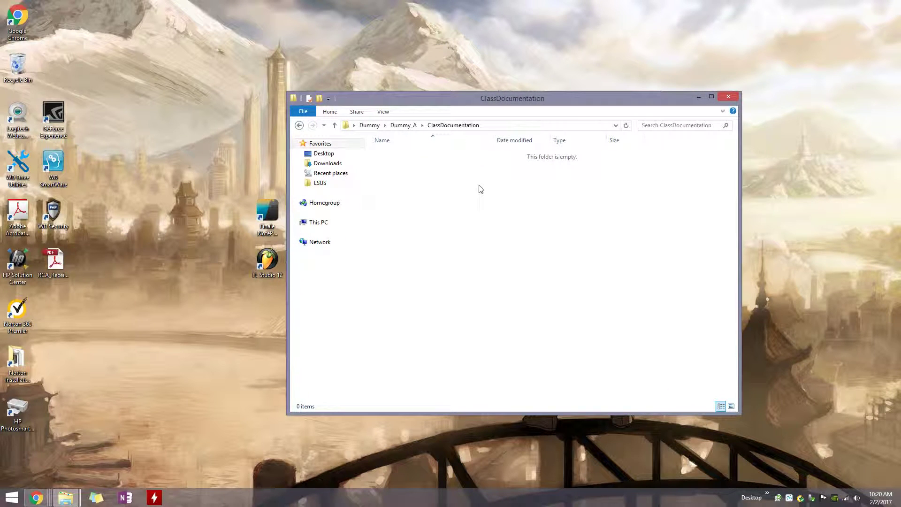
{"action": "left_click_drag", "start_coordinate": [519, 100], "coordinate": [477, 94]}
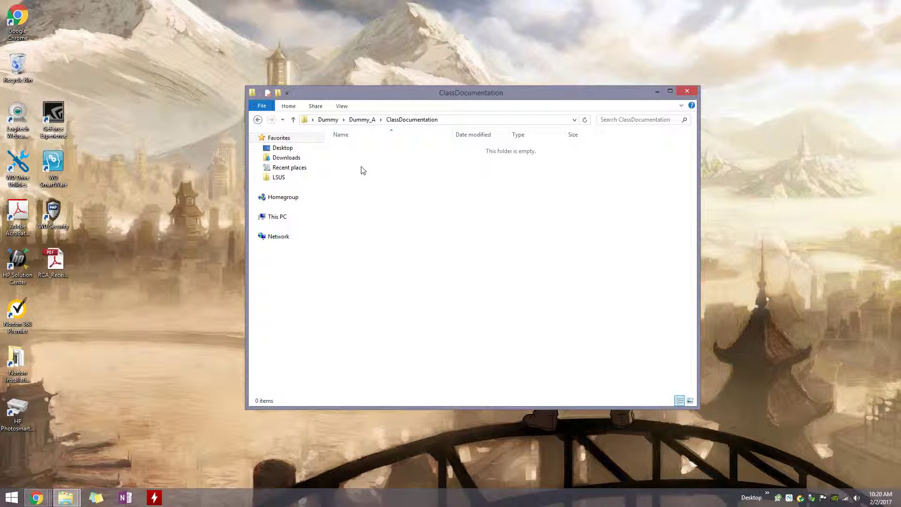
- Update the Dummy_A working copy from the repository with SVN Update and dismiss the update report
{"action": "left_click", "coordinate": [362, 120]}
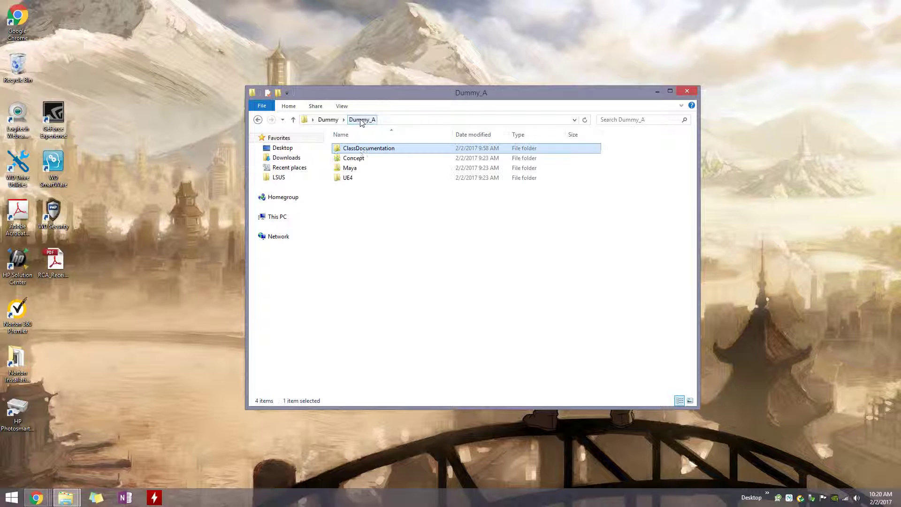
{"action": "right_click", "coordinate": [362, 231]}
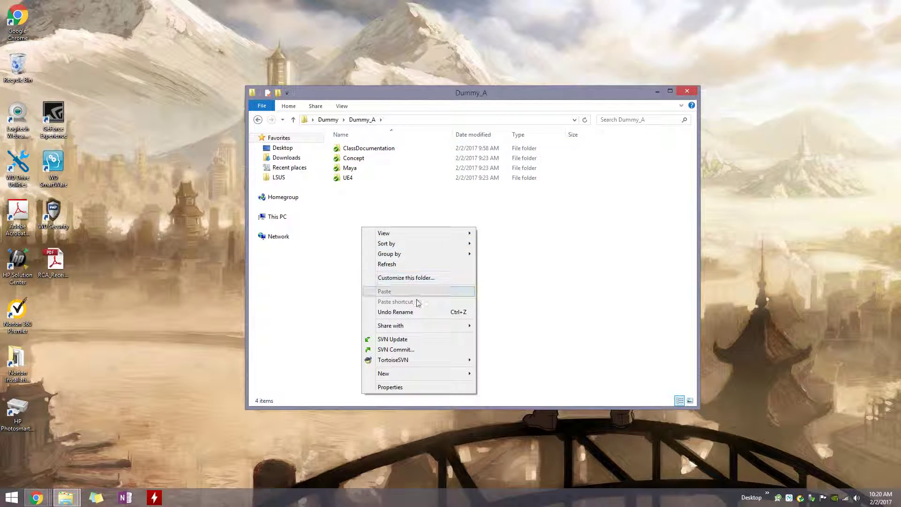
{"action": "left_click", "coordinate": [418, 341]}
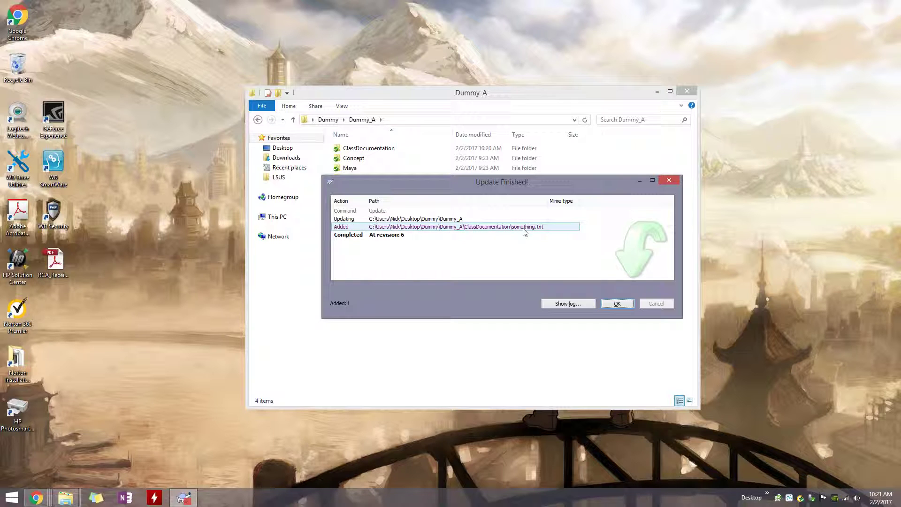
{"action": "left_click", "coordinate": [620, 303]}
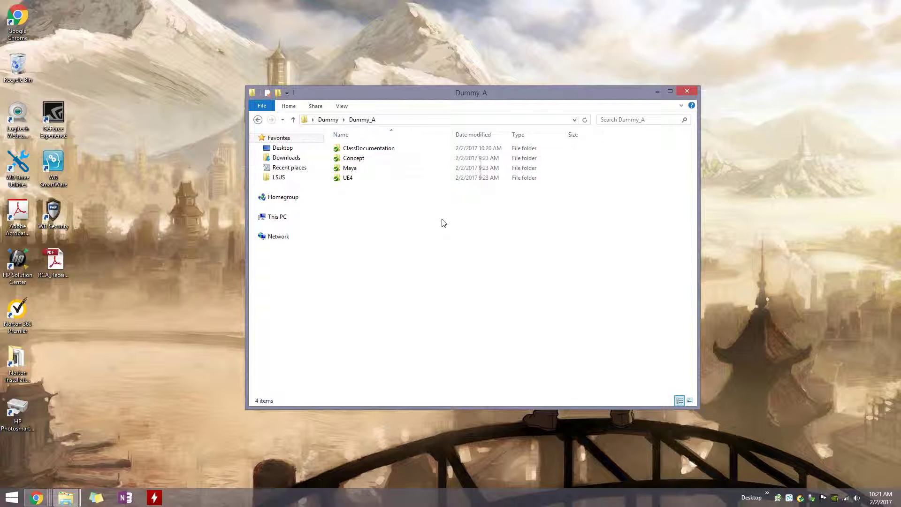
- Open something.txt from the ClassDocumentation folder of Dummy_A in Notepad and move its window aside
{"action": "double_click", "coordinate": [390, 150]}
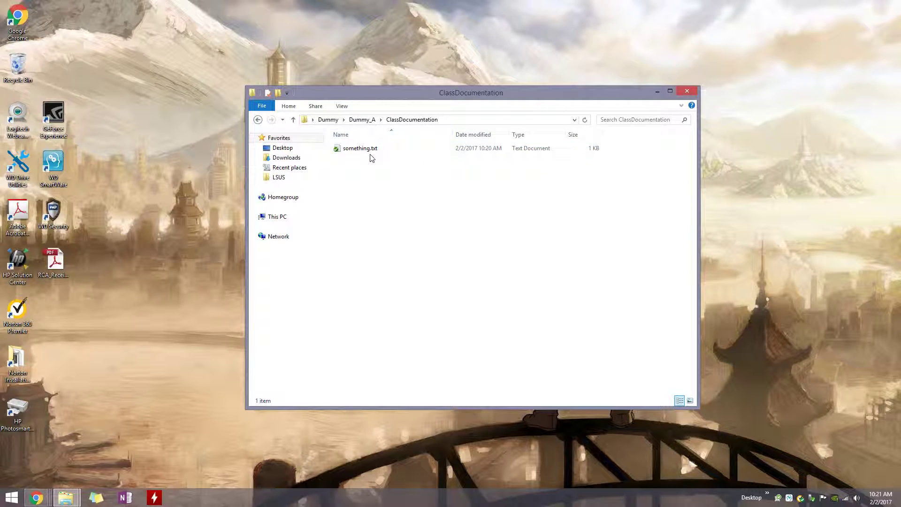
{"action": "left_click", "coordinate": [371, 152]}
{"action": "double_click", "coordinate": [370, 148]}
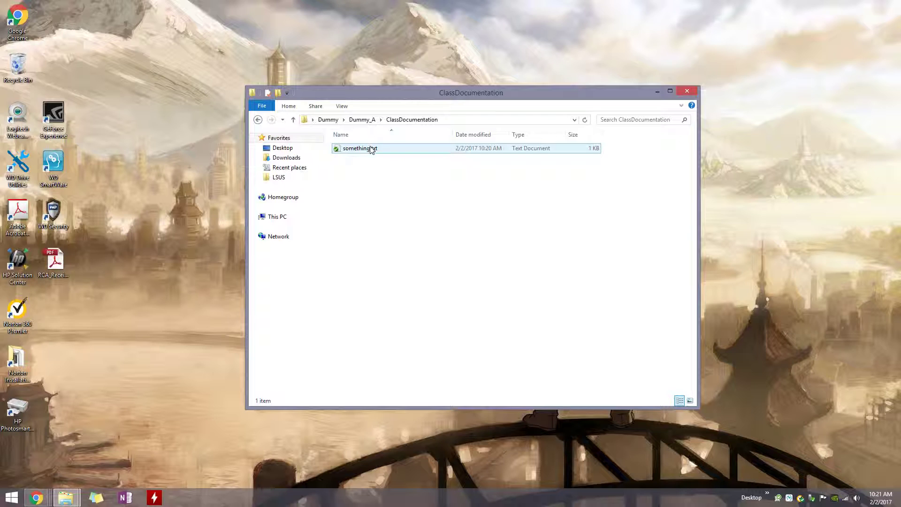
{"action": "left_click", "coordinate": [371, 193]}
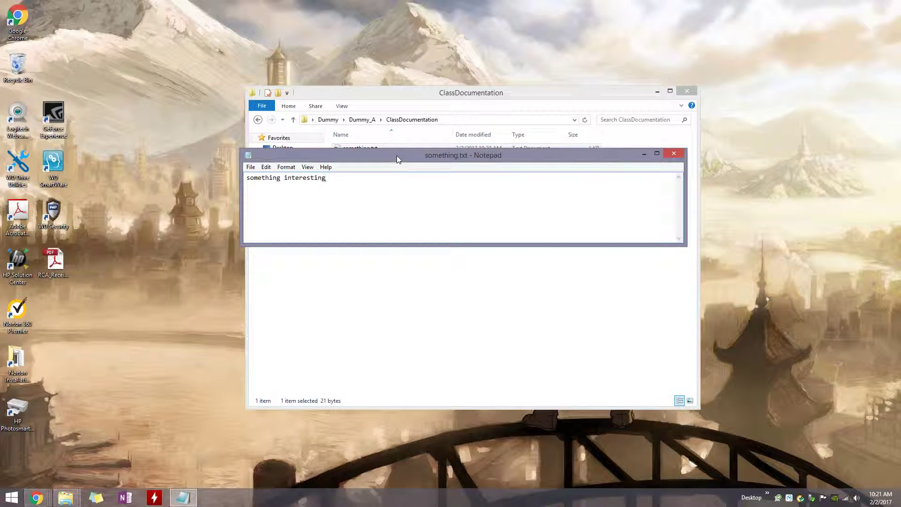
{"action": "left_click_drag", "start_coordinate": [397, 158], "coordinate": [483, 160]}
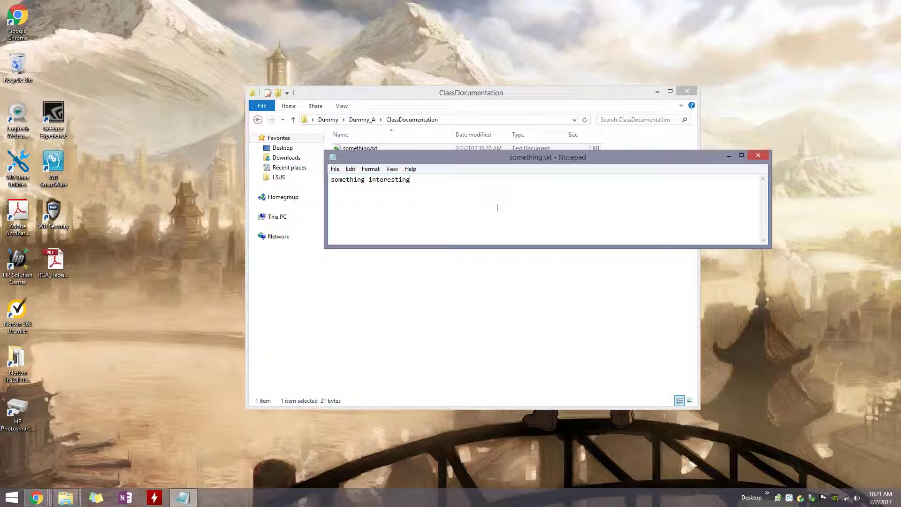
- Add the line "I don't think this is intersting." below a blank line in something.txt, then save and close the file
{"action": "key", "text": "Return"}
{"action": "key", "text": "Return"}
{"action": "type", "text": "Id"}
{"action": "type", "text": "don't think thi"}
{"action": "type", "text": "s is intersting"}
{"action": "type", "text": "."}
{"action": "left_click", "coordinate": [336, 169]}
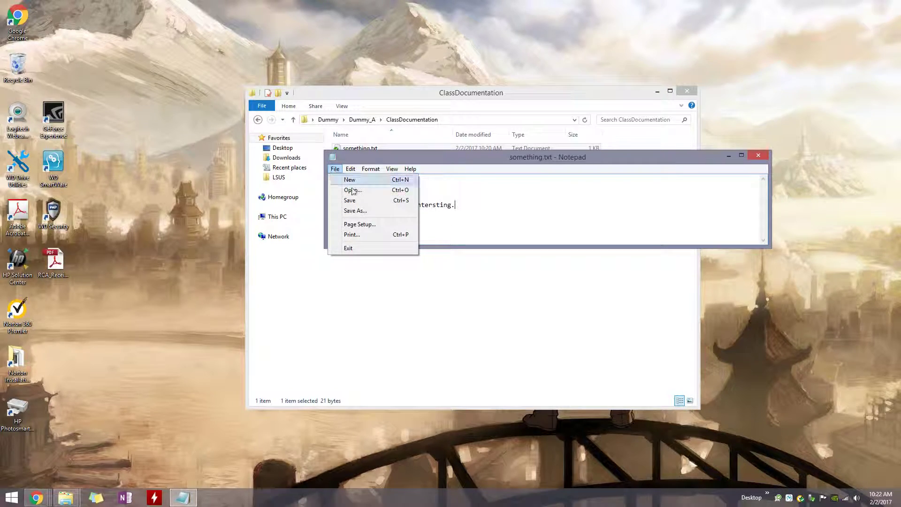
{"action": "left_click", "coordinate": [349, 201]}
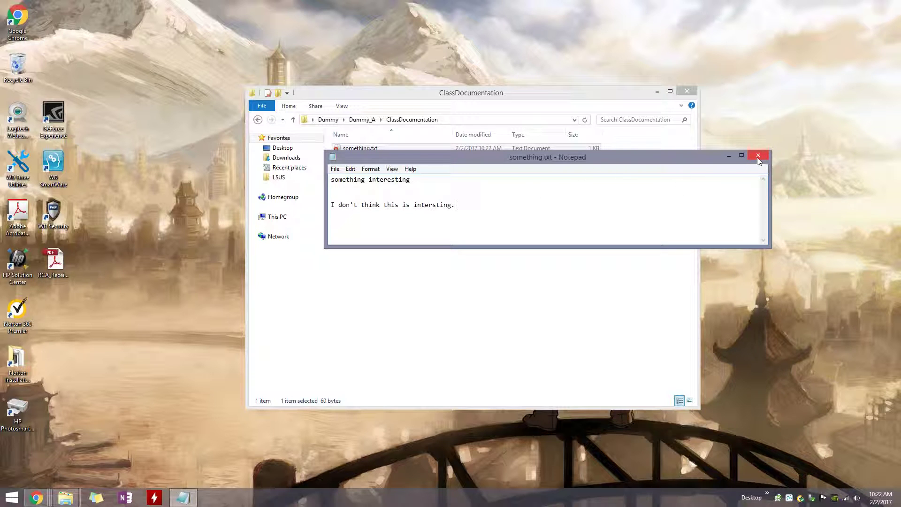
{"action": "left_click_drag", "start_coordinate": [619, 161], "coordinate": [569, 221]}
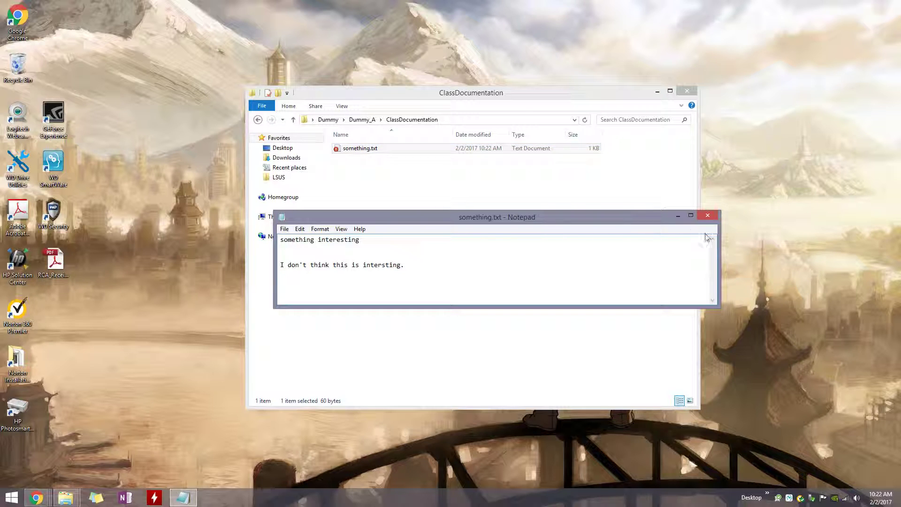
{"action": "left_click", "coordinate": [713, 216]}
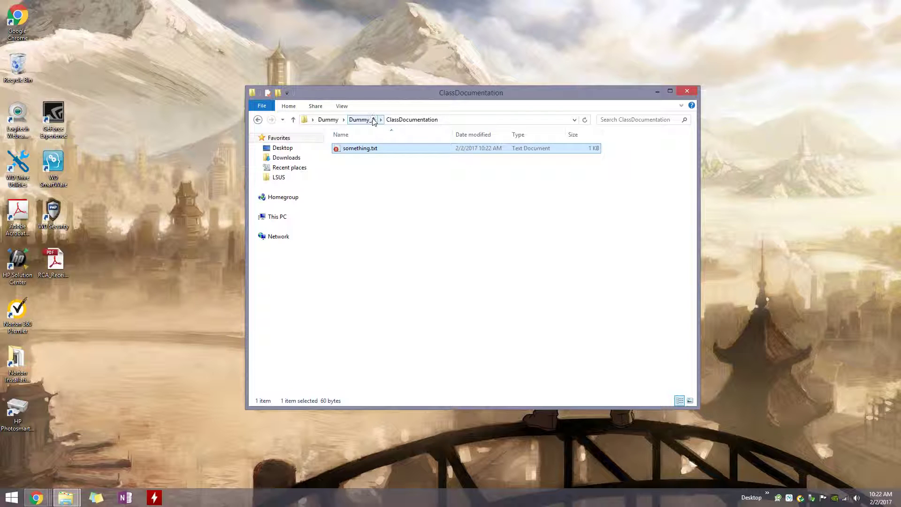
- Open something.txt in Dummy_B\ClassDocumentation to compare its text with the edited Dummy_A copy, then close it
{"action": "left_click", "coordinate": [328, 120]}
{"action": "double_click", "coordinate": [368, 158]}
{"action": "double_click", "coordinate": [361, 148]}
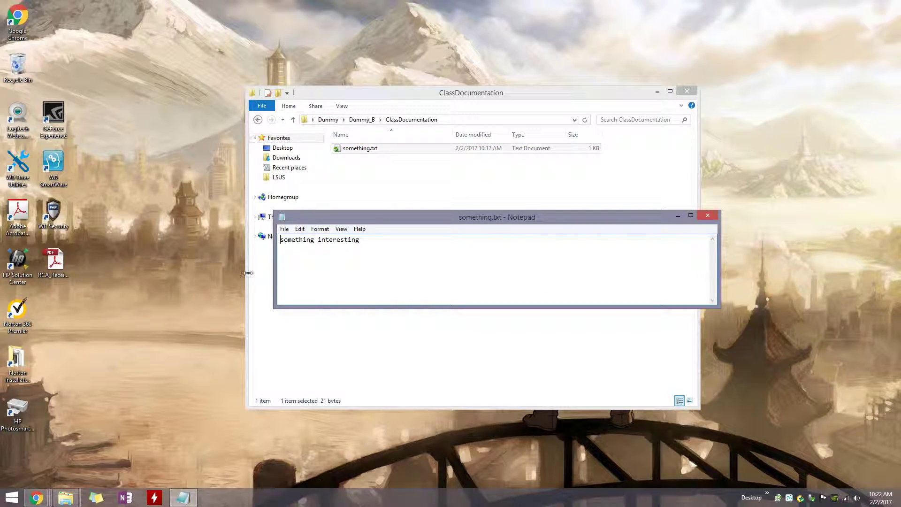
{"action": "left_click", "coordinate": [708, 215]}
- Commit the modified something.txt from Dummy_A with the log message "User A - something was not interesting." and dismiss the commit report
{"action": "left_click", "coordinate": [334, 120]}
{"action": "double_click", "coordinate": [353, 148]}
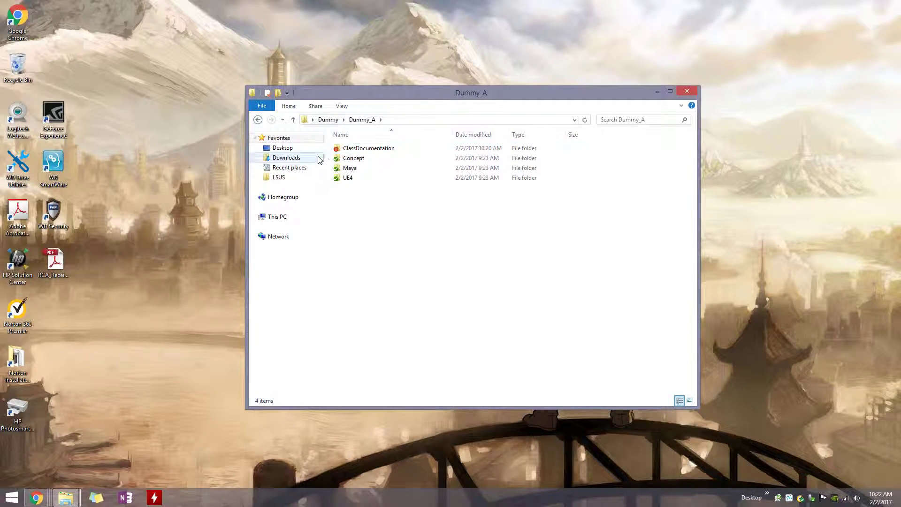
{"action": "right_click", "coordinate": [403, 219]}
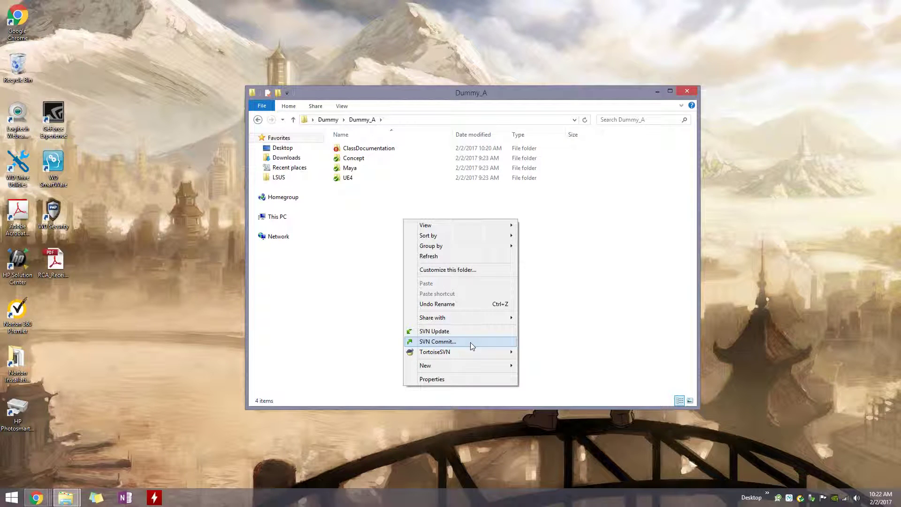
{"action": "left_click", "coordinate": [471, 342]}
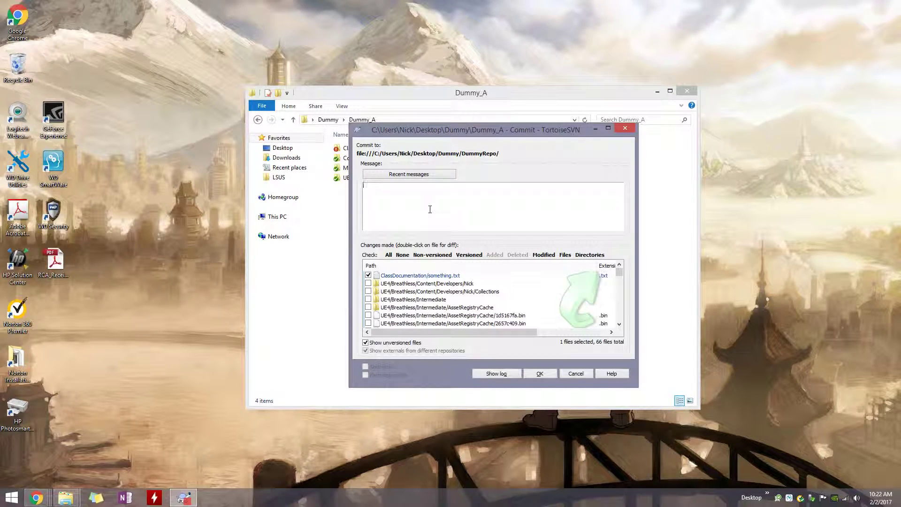
{"action": "type", "text": "User A - somethi"}
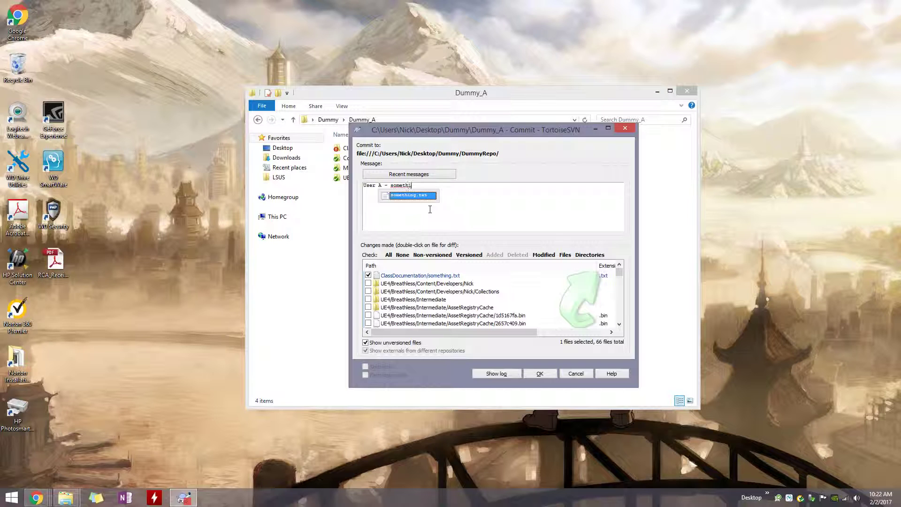
{"action": "type", "text": "ng was not interesting."}
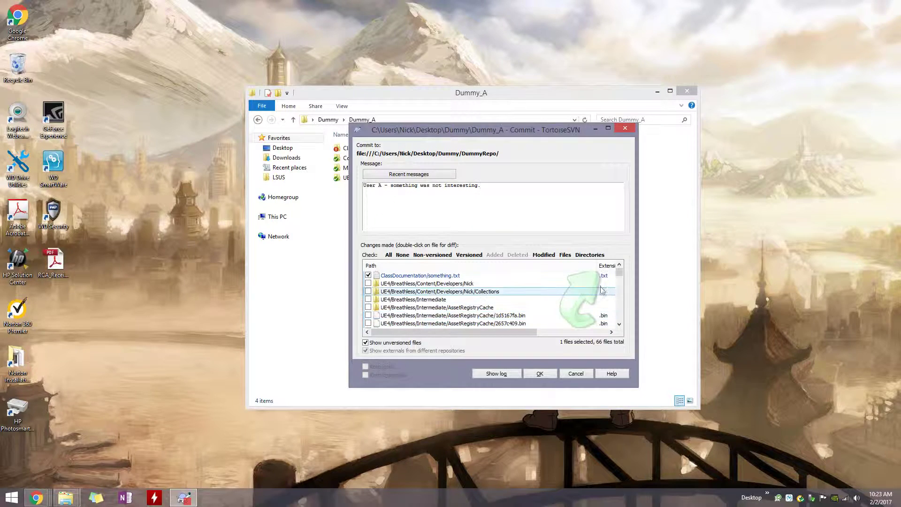
{"action": "mouse_move", "coordinate": [620, 274]}
{"action": "left_mouse_down"}
{"action": "mouse_move", "coordinate": [620, 300]}
{"action": "mouse_move", "coordinate": [619, 271]}
{"action": "left_mouse_up"}
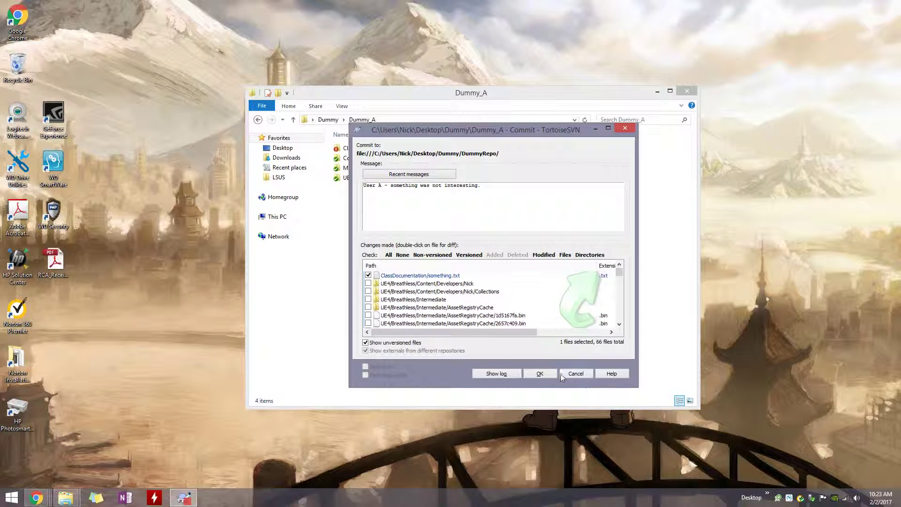
{"action": "left_click", "coordinate": [541, 374]}
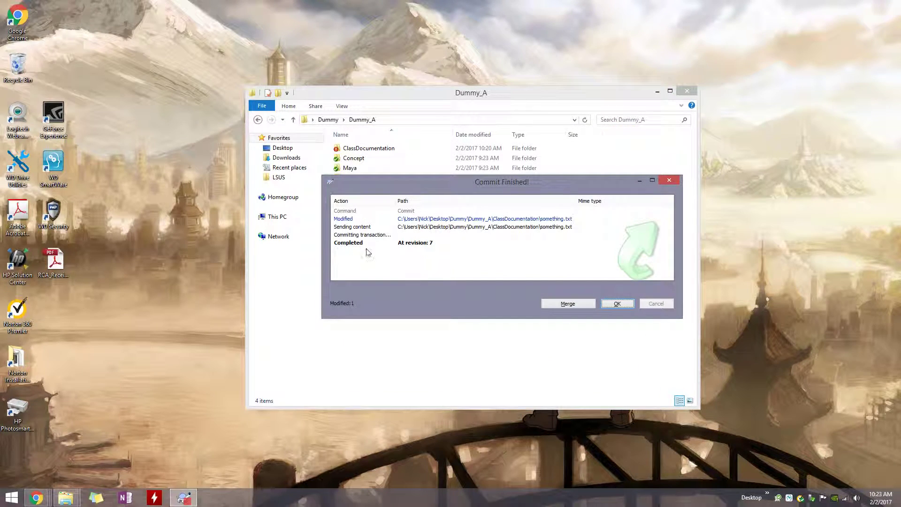
{"action": "left_click", "coordinate": [350, 221]}
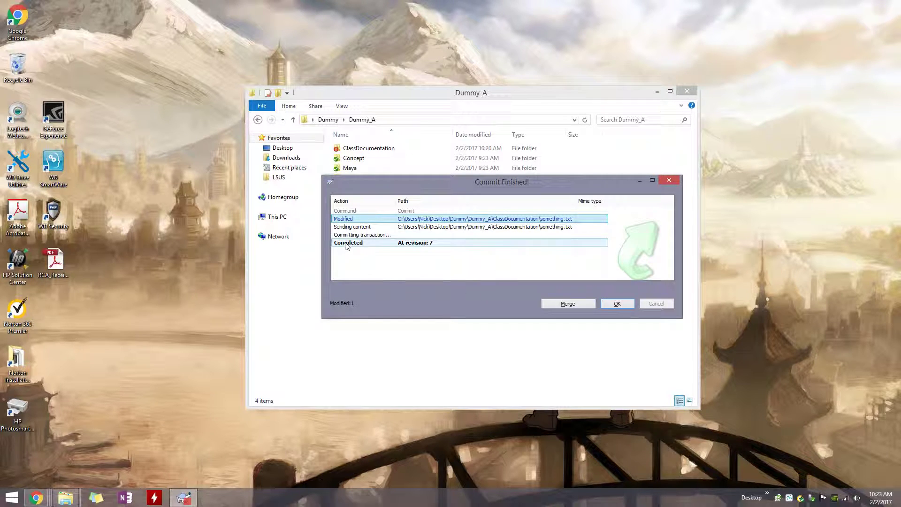
{"action": "left_click", "coordinate": [618, 304]}
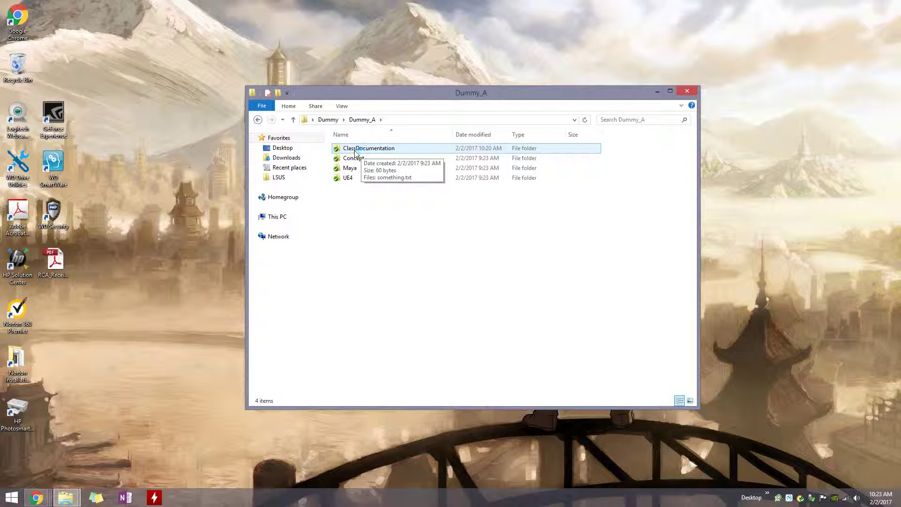
- Check the text of something.txt in the ClassDocumentation folder of Dummy_B before updating that working copy, then close the file
{"action": "left_click", "coordinate": [329, 119]}
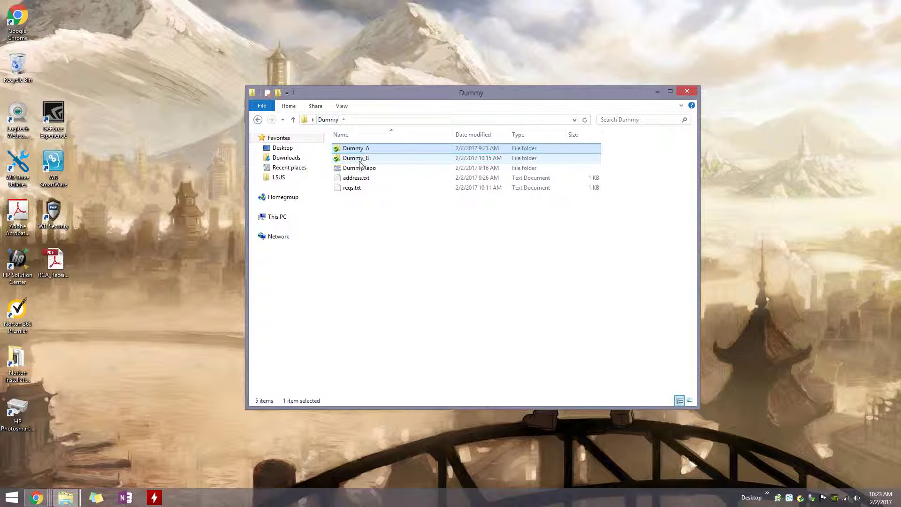
{"action": "double_click", "coordinate": [360, 159]}
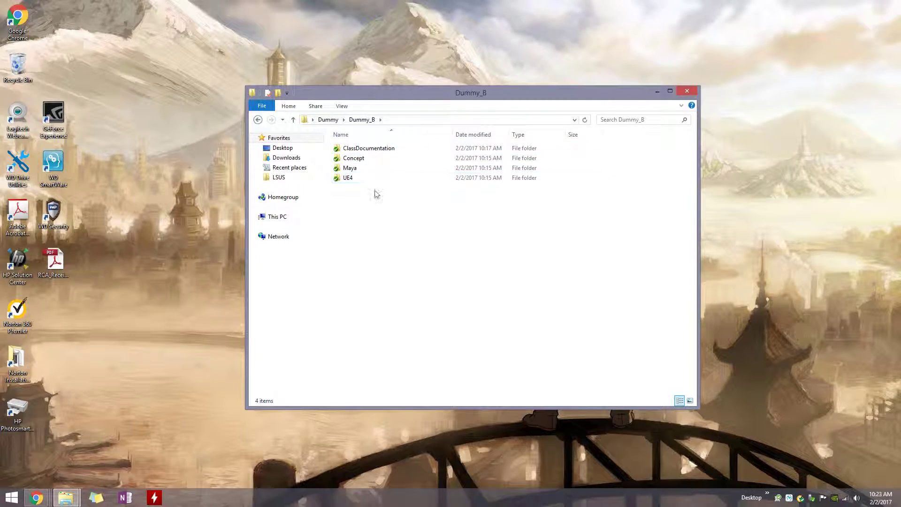
{"action": "double_click", "coordinate": [374, 150]}
{"action": "double_click", "coordinate": [374, 151]}
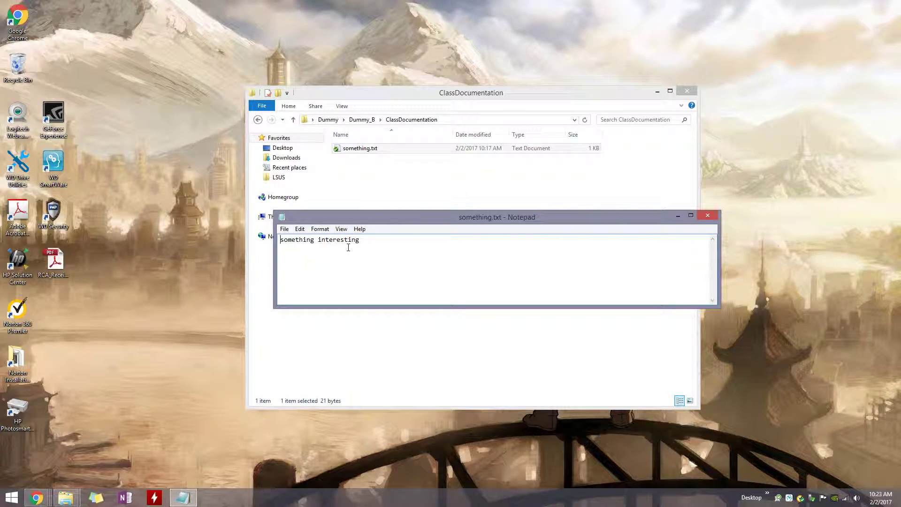
{"action": "left_click", "coordinate": [707, 216]}
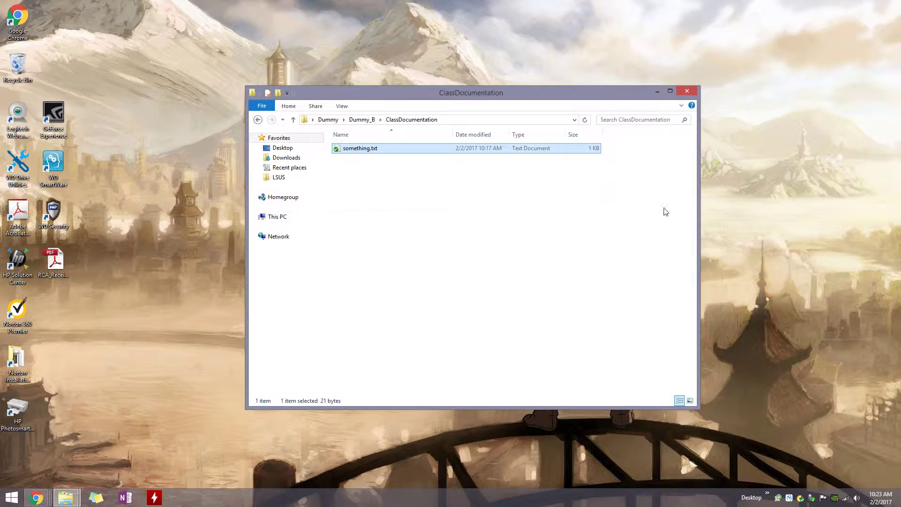
- Update the Dummy_B working copy from the repository with SVN Update and dismiss the update report
{"action": "left_click", "coordinate": [360, 123]}
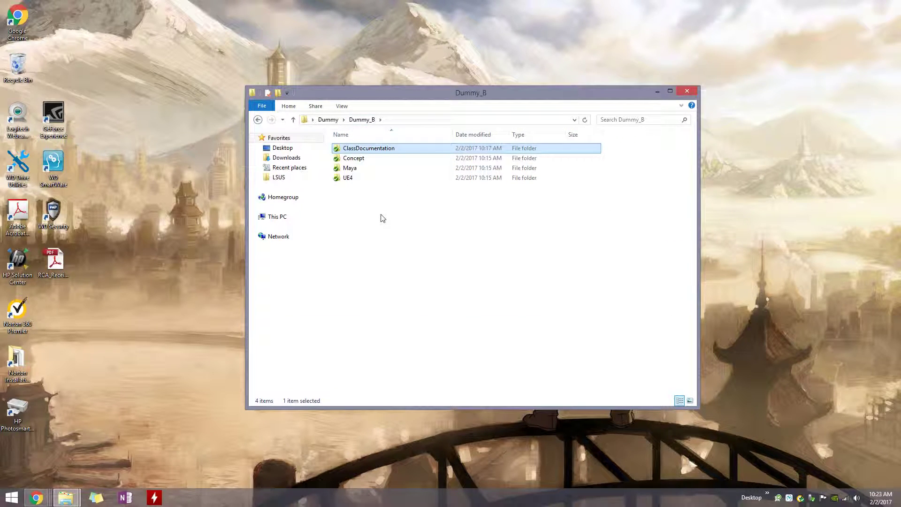
{"action": "right_click", "coordinate": [381, 214]}
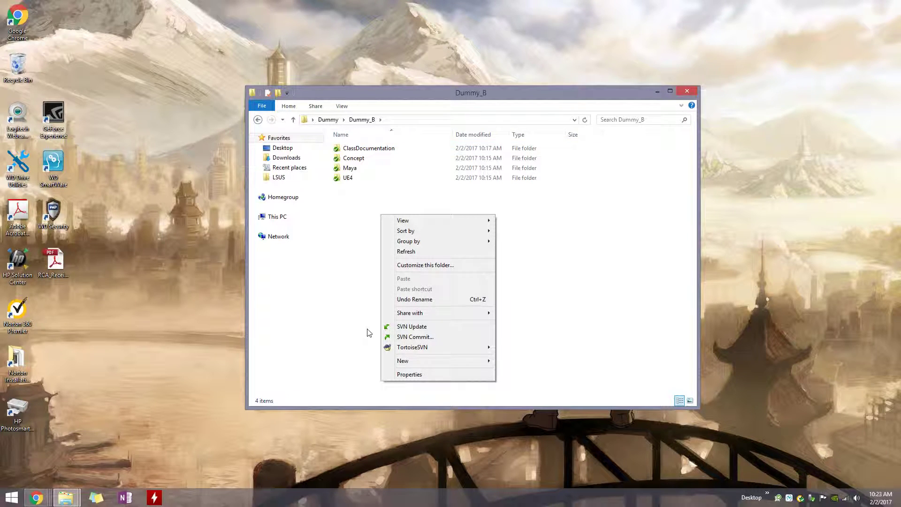
{"action": "left_click", "coordinate": [435, 326]}
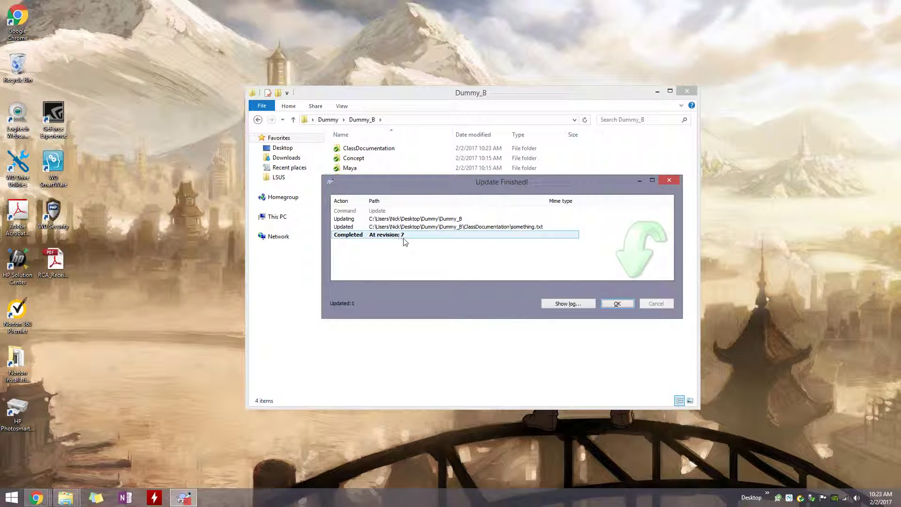
{"action": "left_click", "coordinate": [616, 304]}
- Reopen something.txt in Dummy_B\ClassDocumentation to check for the line committed from Dummy_A, then close it
{"action": "double_click", "coordinate": [373, 148]}
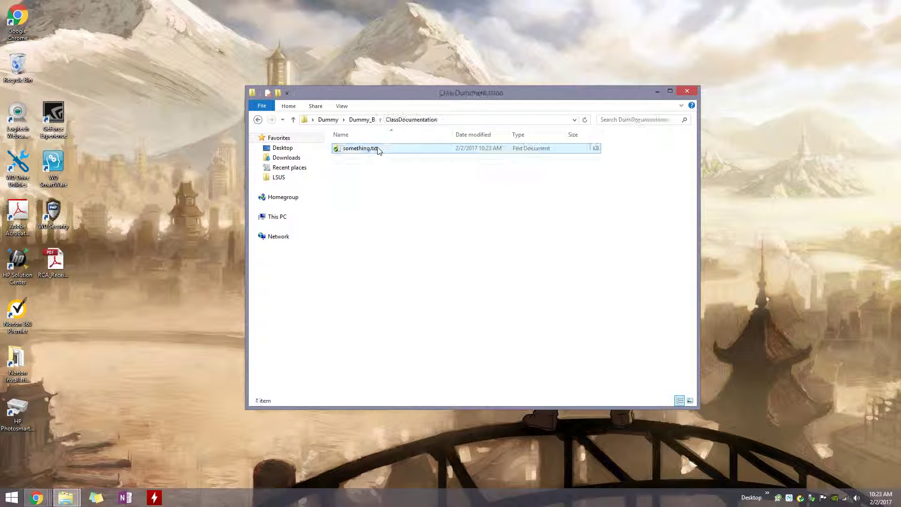
{"action": "double_click", "coordinate": [378, 150]}
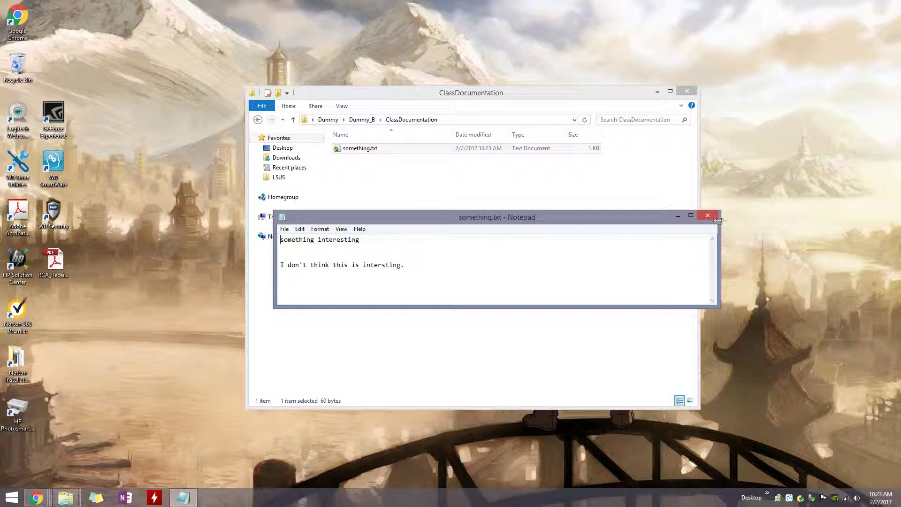
{"action": "left_click", "coordinate": [708, 215]}
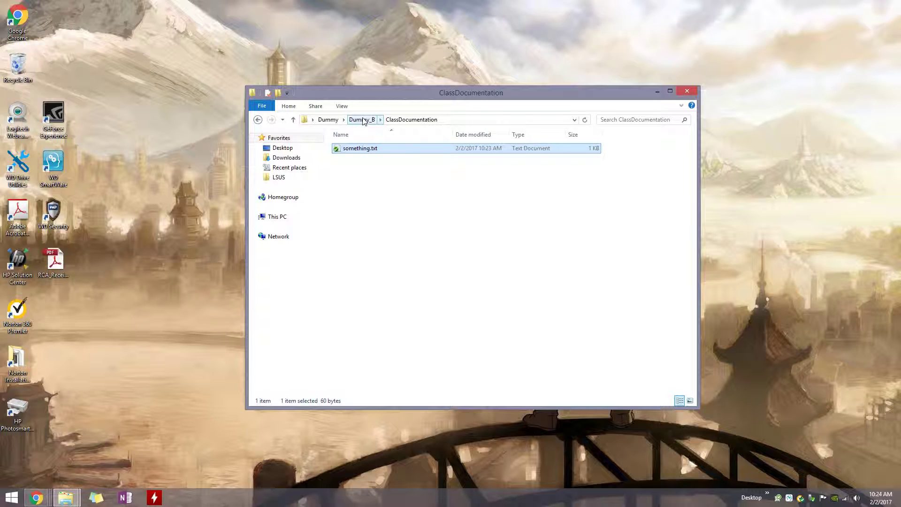
- Create a new text document named badFile in the ClassDocumentation folder of Dummy_B
{"action": "key", "text": "alt+Tab"}
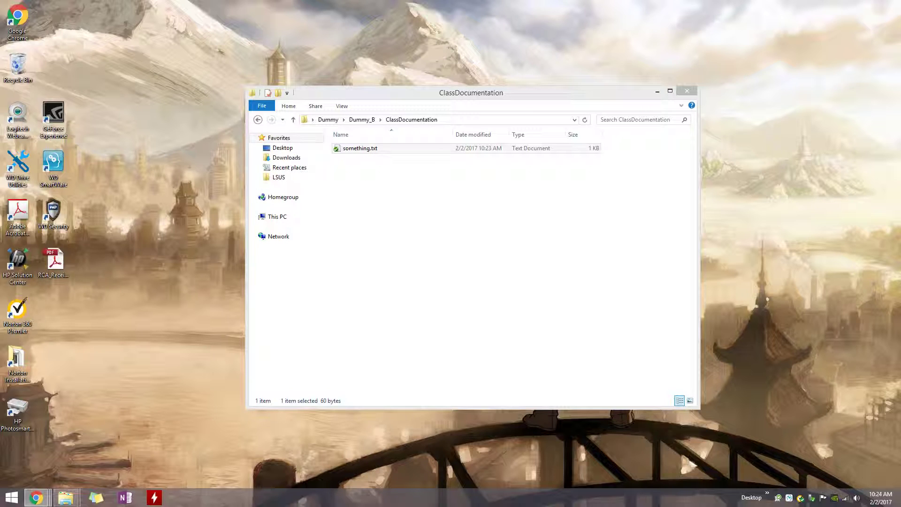
{"action": "left_click", "coordinate": [464, 217]}
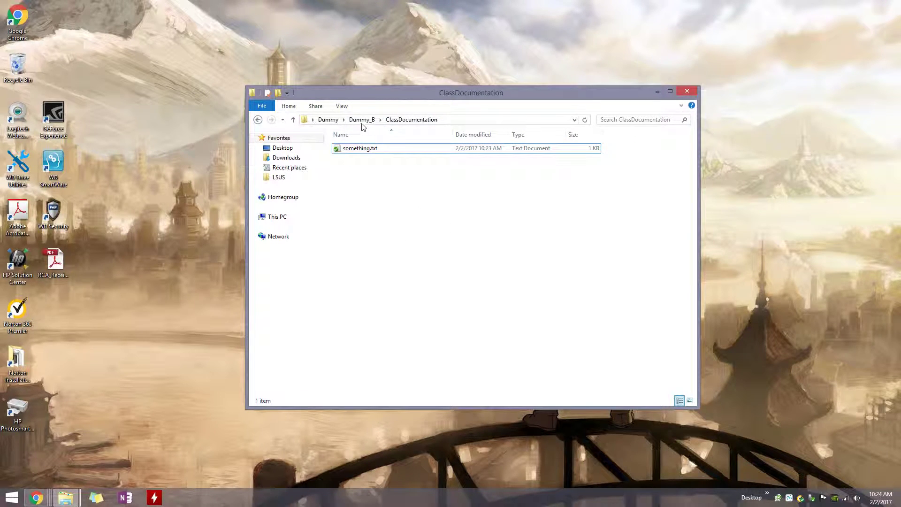
{"action": "right_click", "coordinate": [378, 178]}
{"action": "mouse_move", "coordinate": [416, 324]}
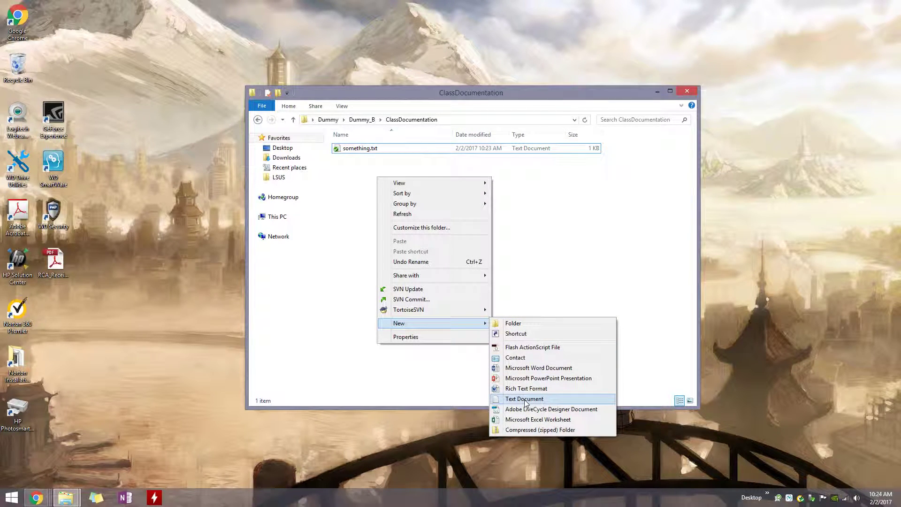
{"action": "left_click", "coordinate": [526, 399]}
{"action": "type", "text": "badFile"}
{"action": "key", "text": "Return"}
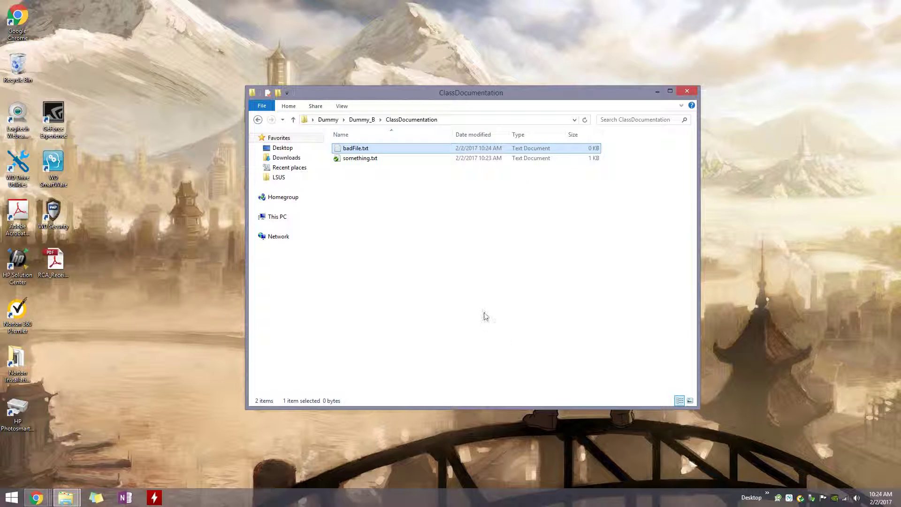
- Add badFile.txt in Dummy_B\ClassDocumentation to version control with TortoiseSVN
{"action": "right_click", "coordinate": [362, 151]}
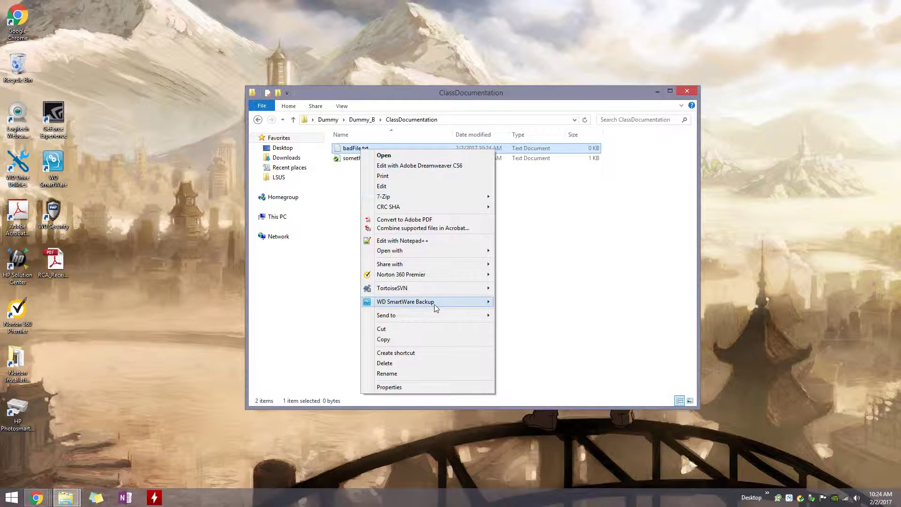
{"action": "mouse_move", "coordinate": [459, 288]}
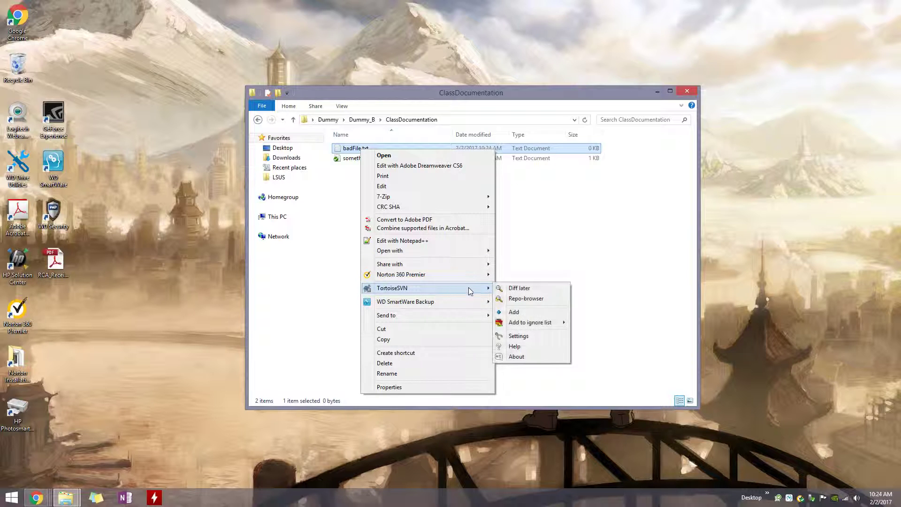
{"action": "left_click", "coordinate": [522, 319]}
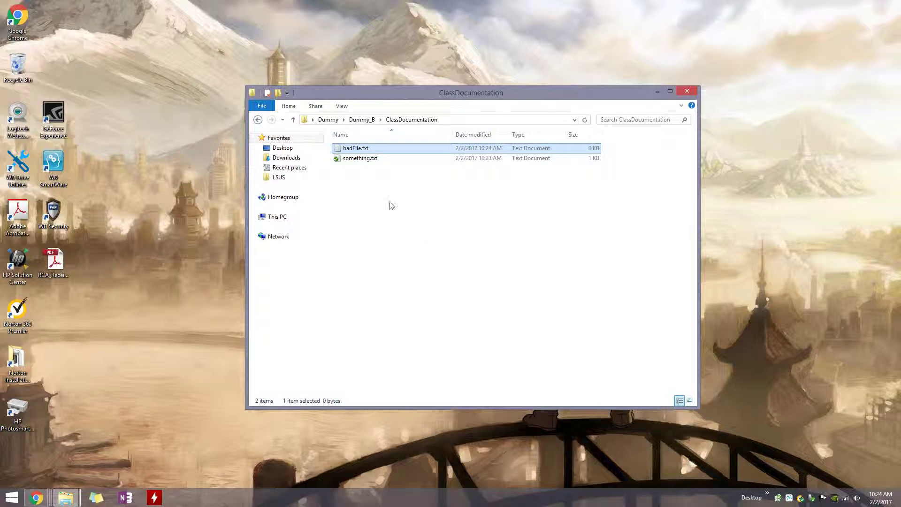
- Commit badFile.txt from Dummy_B with the log message "bad update." and dismiss the commit report
{"action": "right_click", "coordinate": [373, 147]}
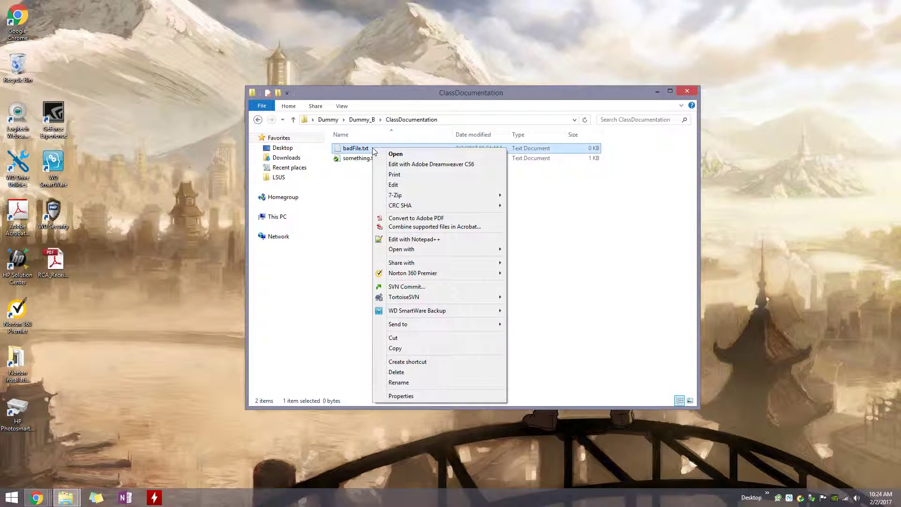
{"action": "left_click", "coordinate": [417, 288]}
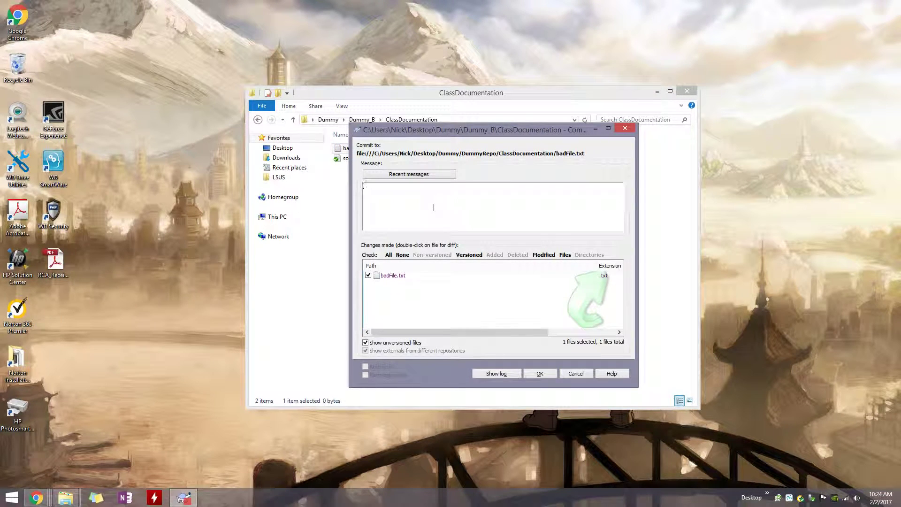
{"action": "type", "text": "bad update."}
{"action": "left_click", "coordinate": [541, 373]}
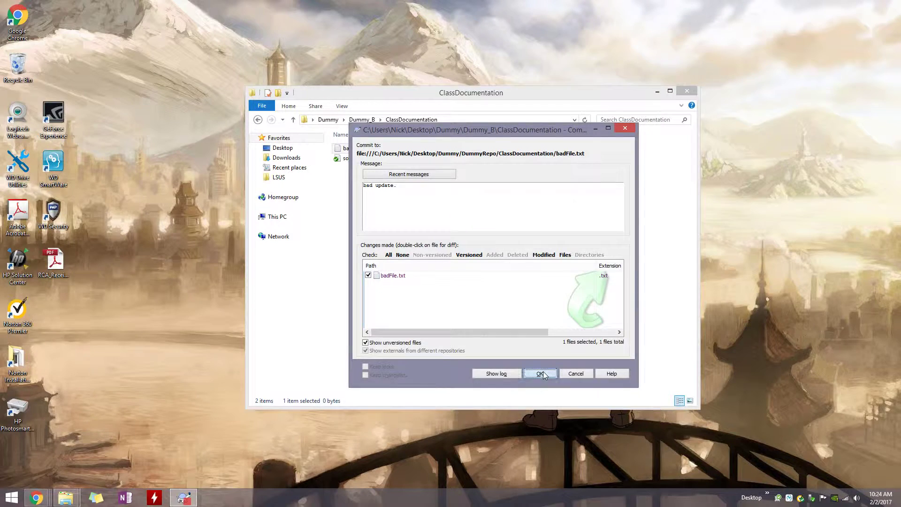
{"action": "left_click", "coordinate": [611, 308]}
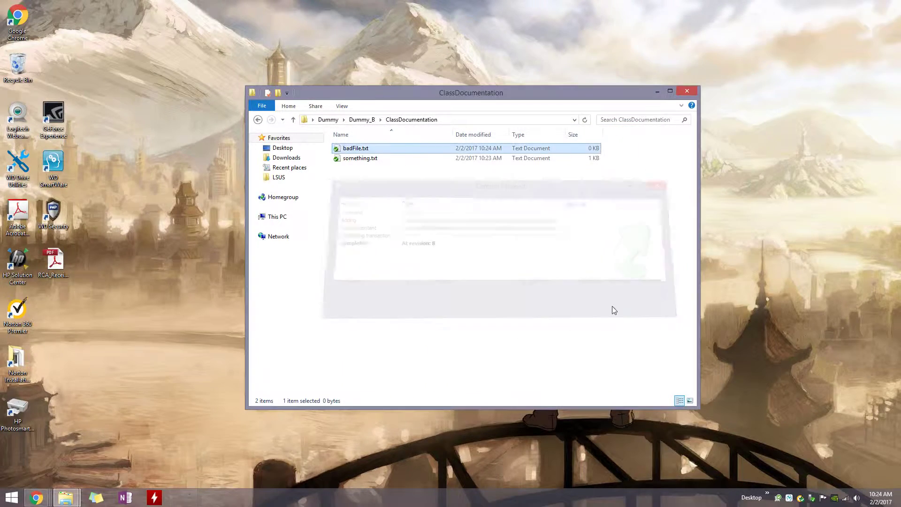
- Update the Dummy_A working copy from the repository with SVN Update and dismiss the update report
{"action": "left_click", "coordinate": [329, 120]}
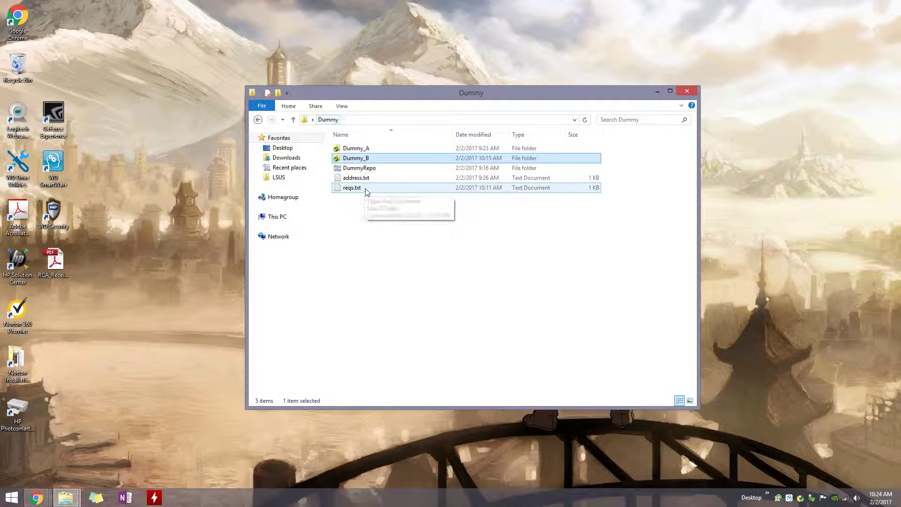
{"action": "double_click", "coordinate": [371, 147]}
{"action": "right_click", "coordinate": [382, 202]}
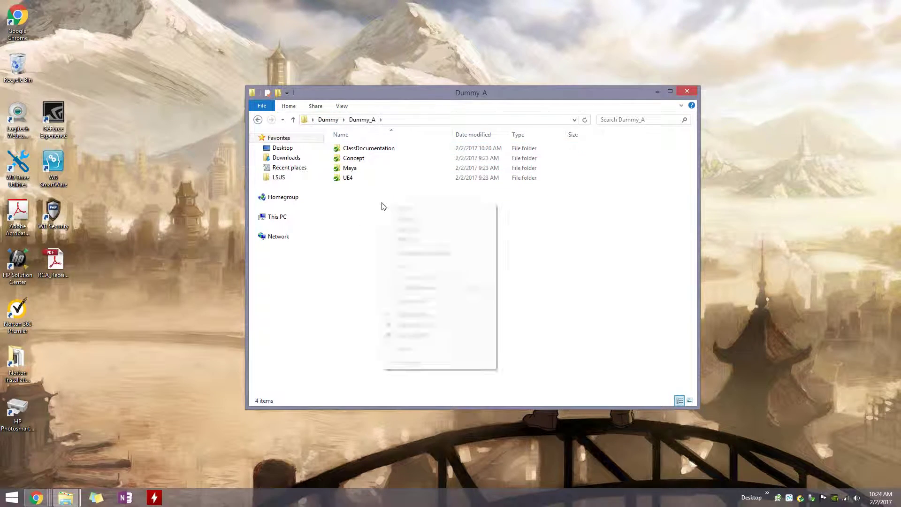
{"action": "left_click", "coordinate": [436, 315]}
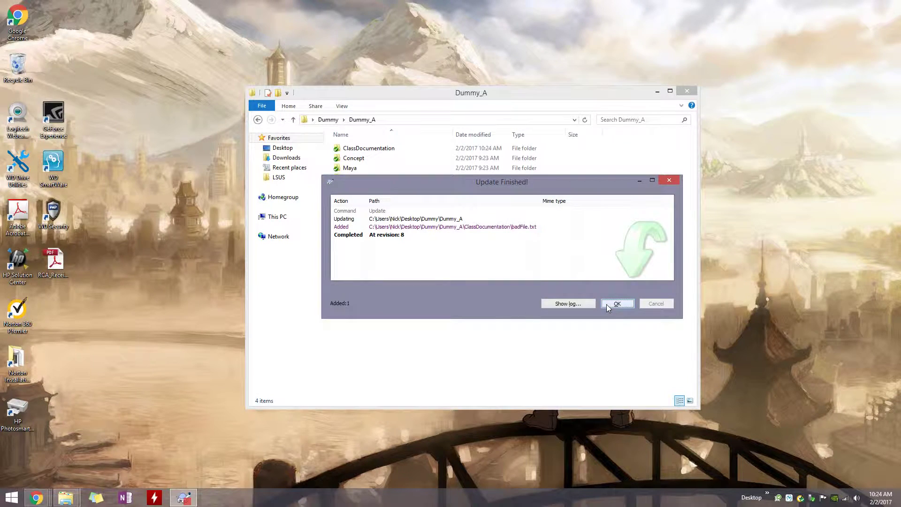
{"action": "left_click", "coordinate": [617, 303]}
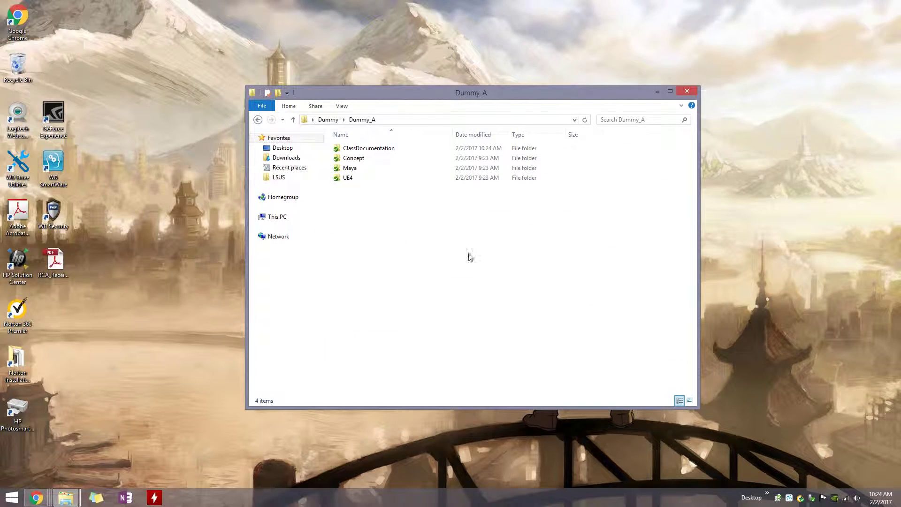
- Delete badFile.txt from the ClassDocumentation folder of Dummy_A using the TortoiseSVN Delete command
{"action": "double_click", "coordinate": [374, 149]}
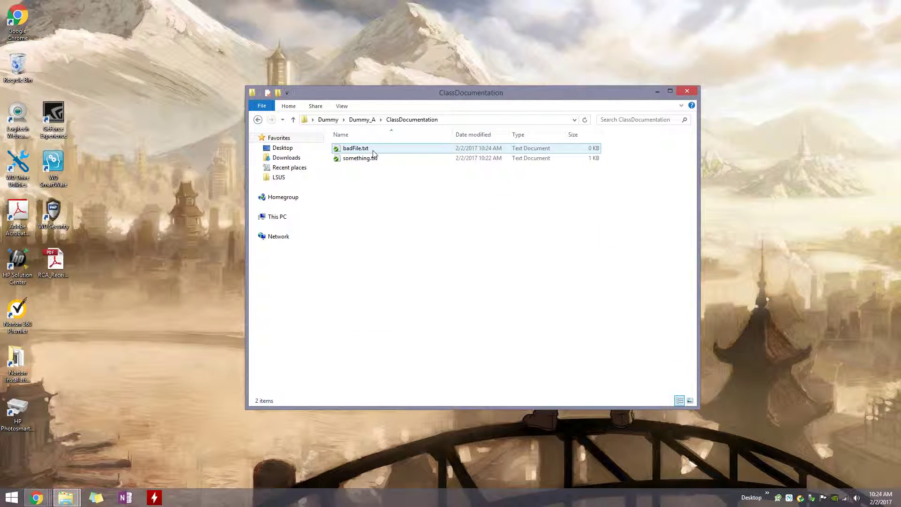
{"action": "left_click", "coordinate": [374, 151]}
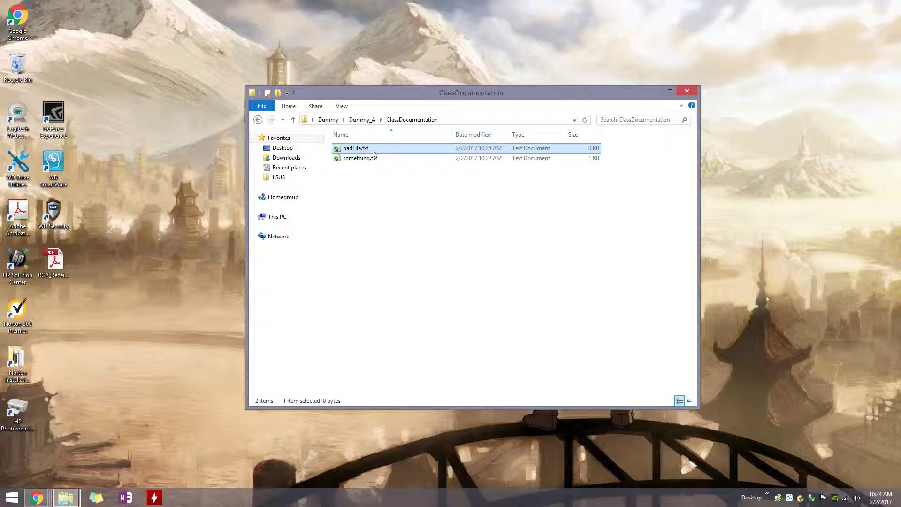
{"action": "right_click", "coordinate": [375, 152]}
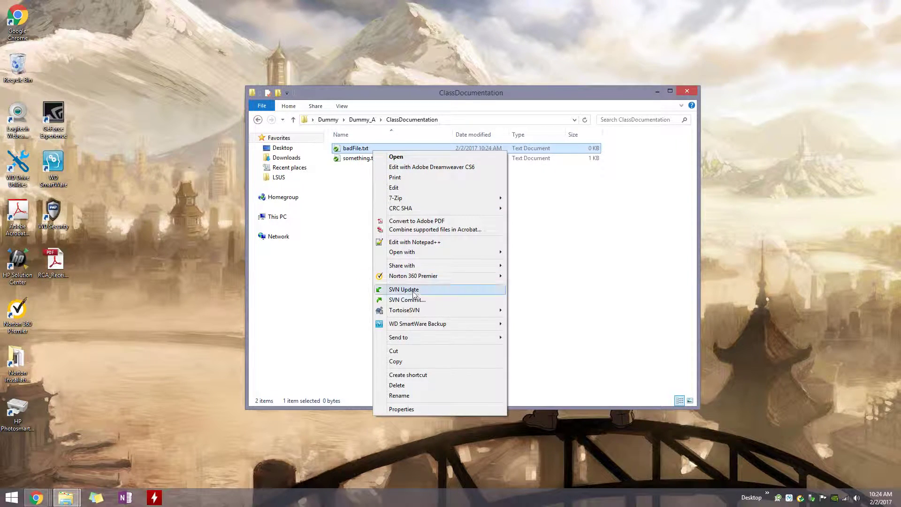
{"action": "mouse_move", "coordinate": [419, 311]}
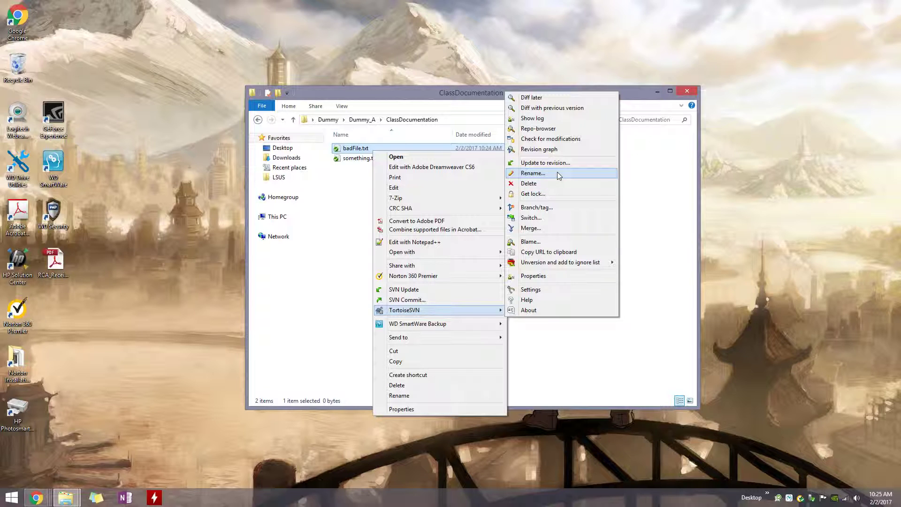
{"action": "left_click", "coordinate": [538, 187]}
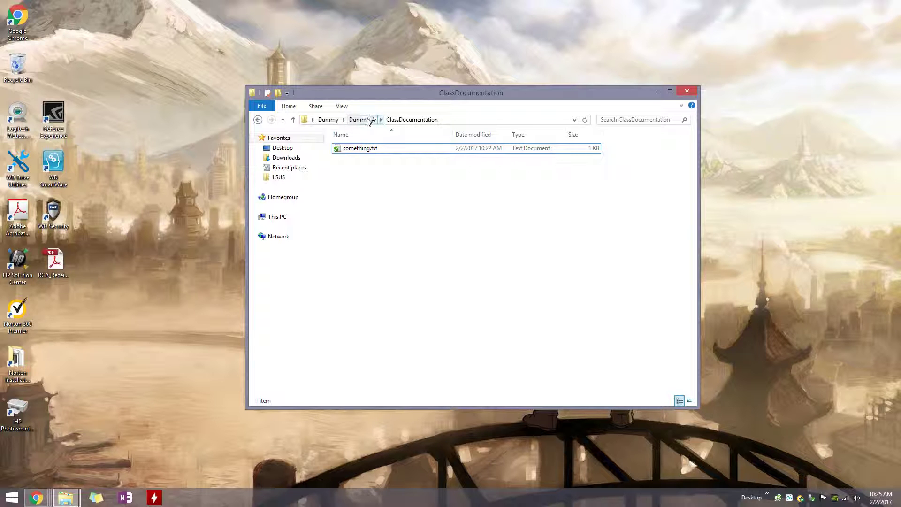
- Compare the ClassDocumentation folders of Dummy_B and Dummy_A to see whether each contains badFile.txt
{"action": "left_click", "coordinate": [329, 119]}
{"action": "double_click", "coordinate": [354, 158]}
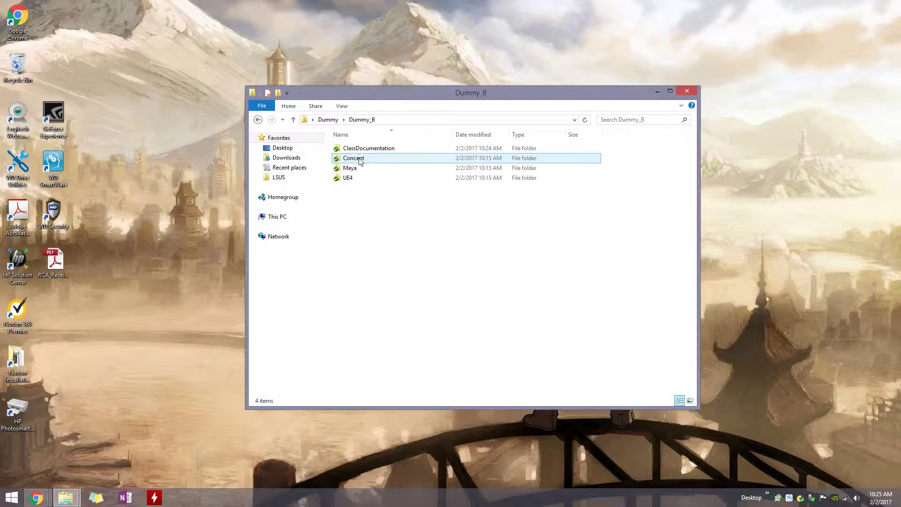
{"action": "double_click", "coordinate": [366, 149]}
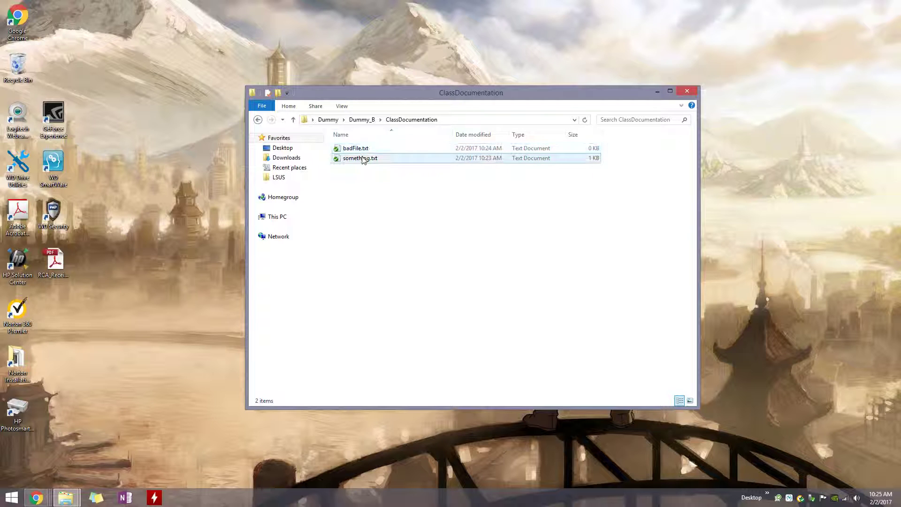
{"action": "left_click", "coordinate": [335, 119]}
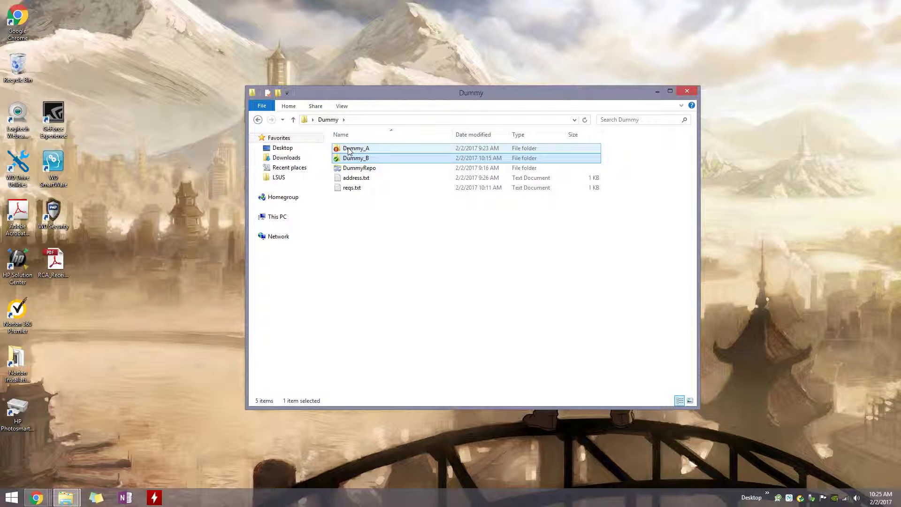
{"action": "double_click", "coordinate": [351, 148]}
{"action": "left_click", "coordinate": [383, 150]}
{"action": "double_click", "coordinate": [383, 149]}
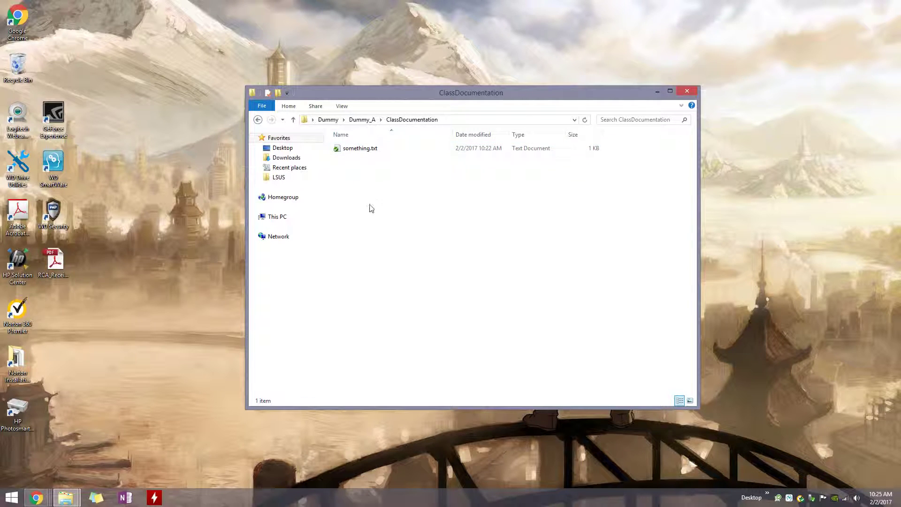
- Commit the badFile.txt deletion from the Dummy_A folder with the log message "deleted bad file." and dismiss the commit report
{"action": "left_click", "coordinate": [362, 120]}
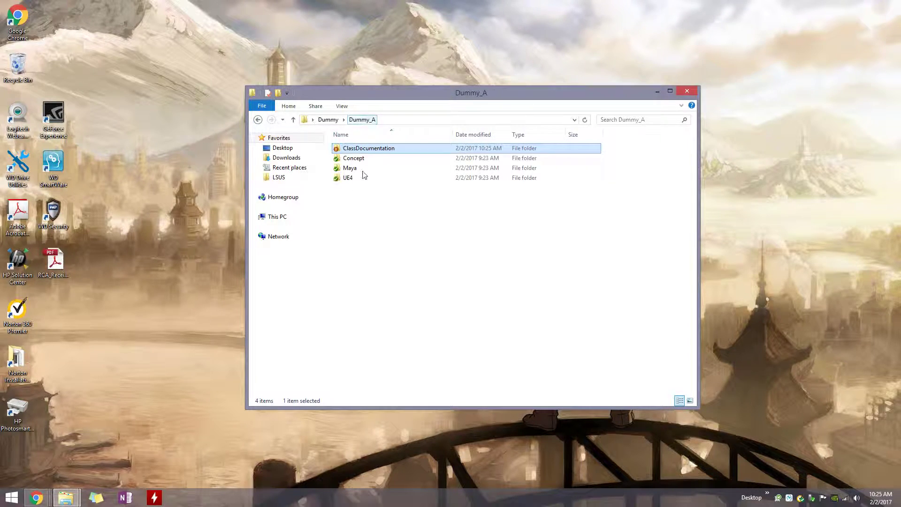
{"action": "right_click", "coordinate": [374, 227]}
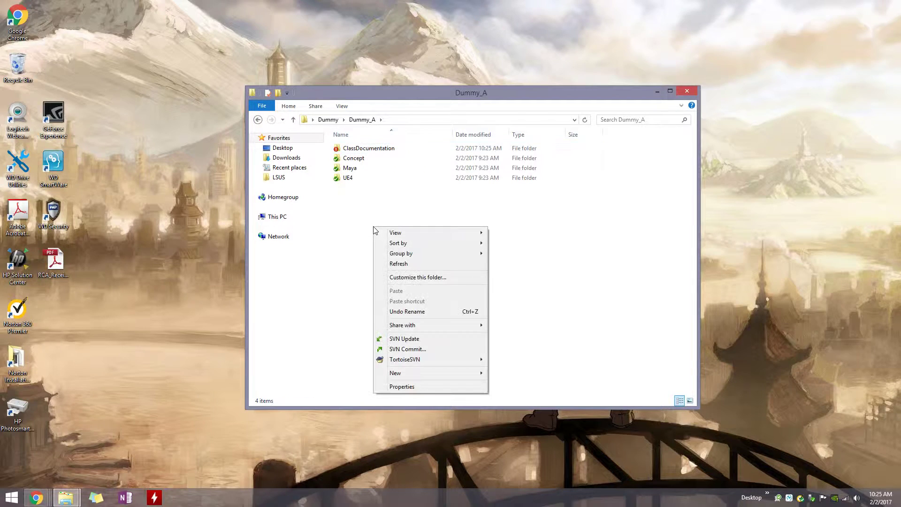
{"action": "left_click", "coordinate": [407, 350]}
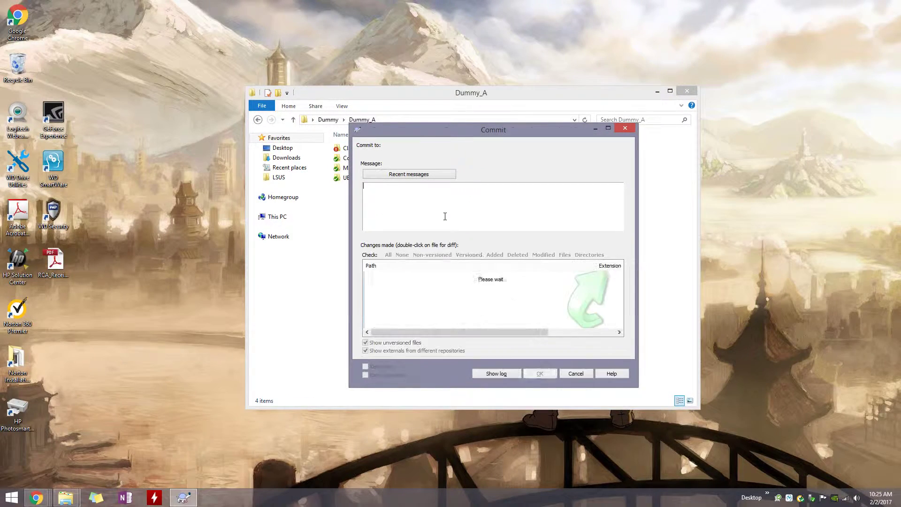
{"action": "type", "text": "deleted bad file."}
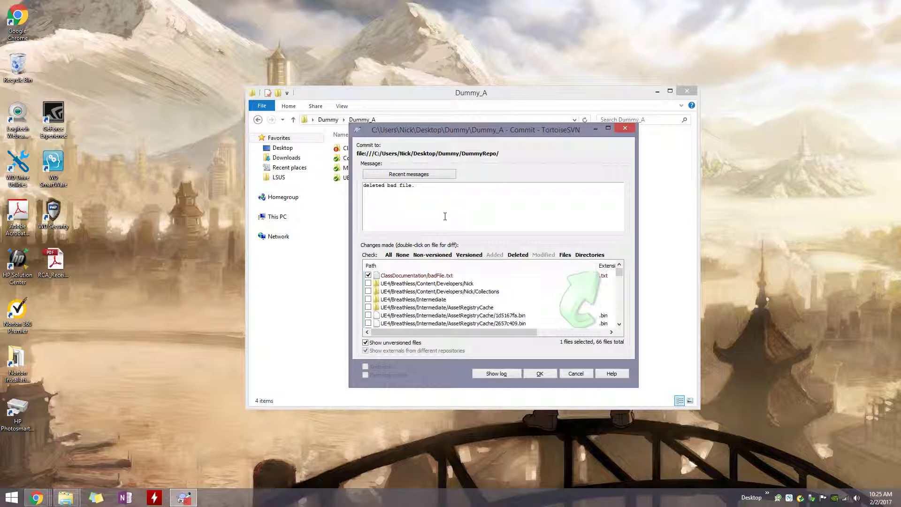
{"action": "left_click", "coordinate": [545, 376]}
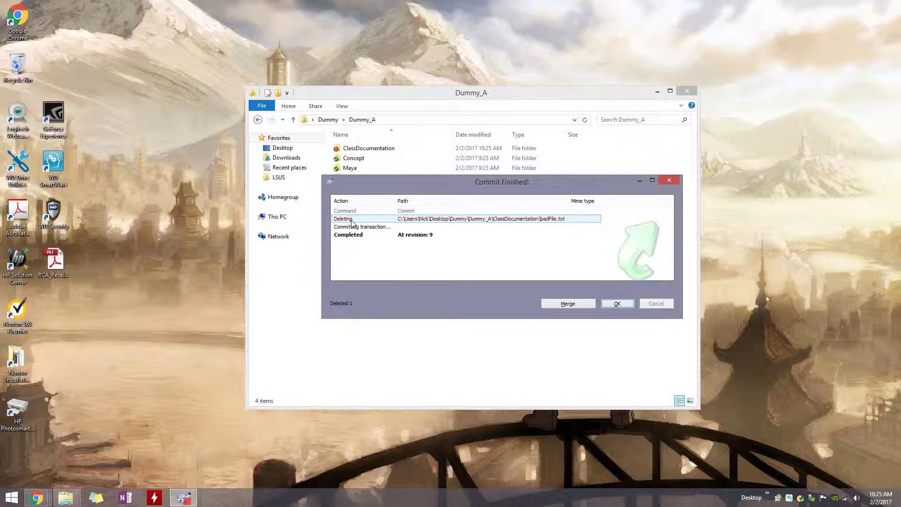
{"action": "left_click", "coordinate": [618, 305]}
- Run SVN Update on the Dummy_B working copy to receive the committed deletion, and dismiss the update report
{"action": "left_click", "coordinate": [328, 120]}
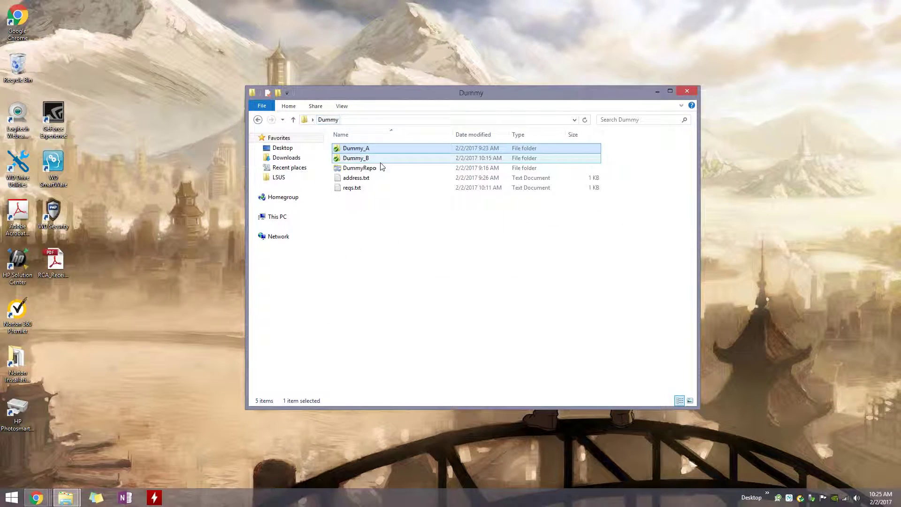
{"action": "double_click", "coordinate": [371, 158]}
{"action": "right_click", "coordinate": [381, 211]}
{"action": "left_click", "coordinate": [425, 318]}
{"action": "left_click", "coordinate": [621, 304]}
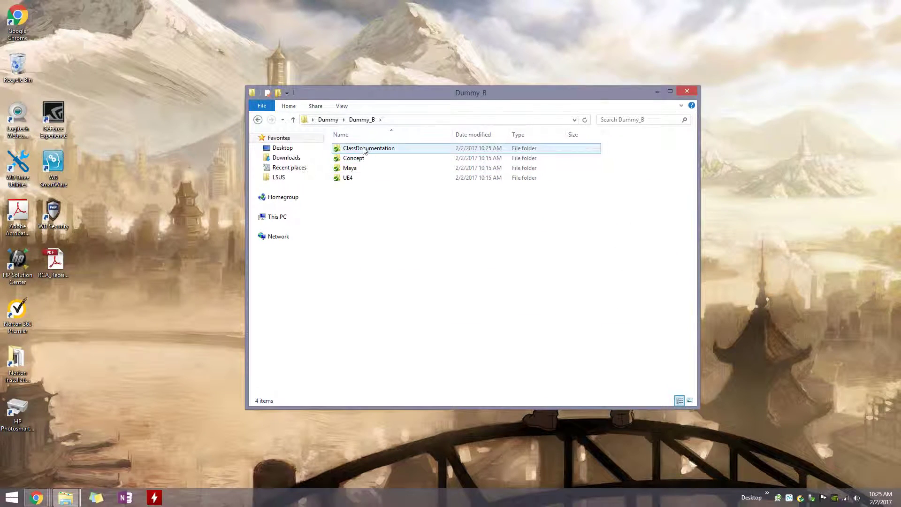
- Check the ClassDocumentation folder of Dummy_B for badFile.txt, then return to the Dummy folder
{"action": "double_click", "coordinate": [368, 149]}
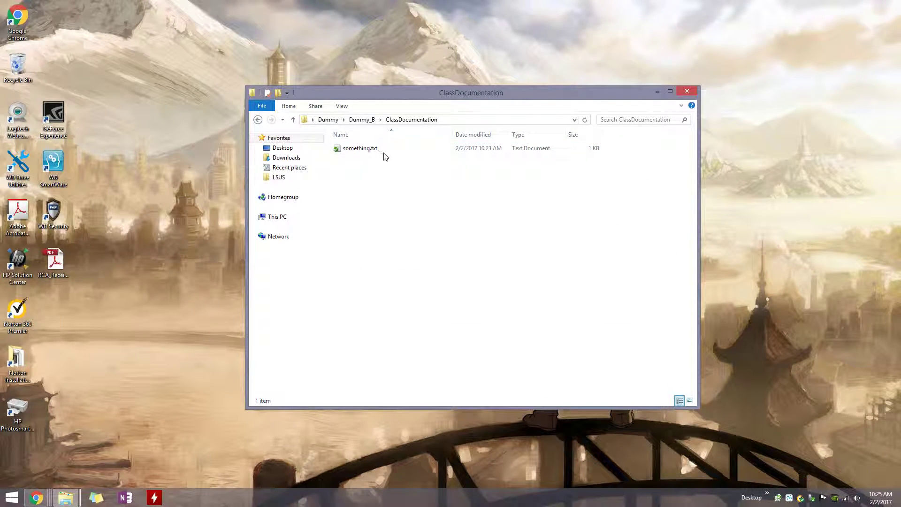
{"action": "left_click", "coordinate": [362, 120]}
{"action": "left_click", "coordinate": [328, 119]}
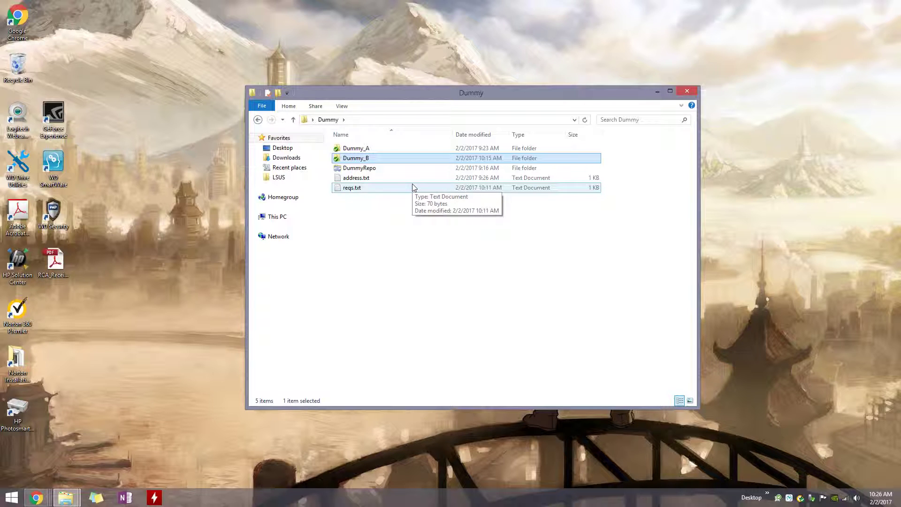
- Show the SVN log of the Dummy_B working copy and move the log window aside
{"action": "double_click", "coordinate": [369, 158]}
{"action": "right_click", "coordinate": [397, 231]}
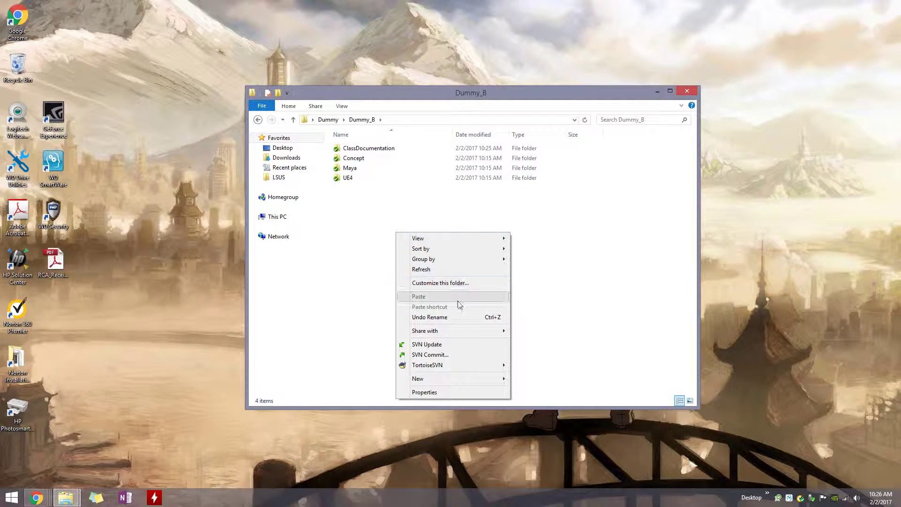
{"action": "mouse_move", "coordinate": [446, 365]}
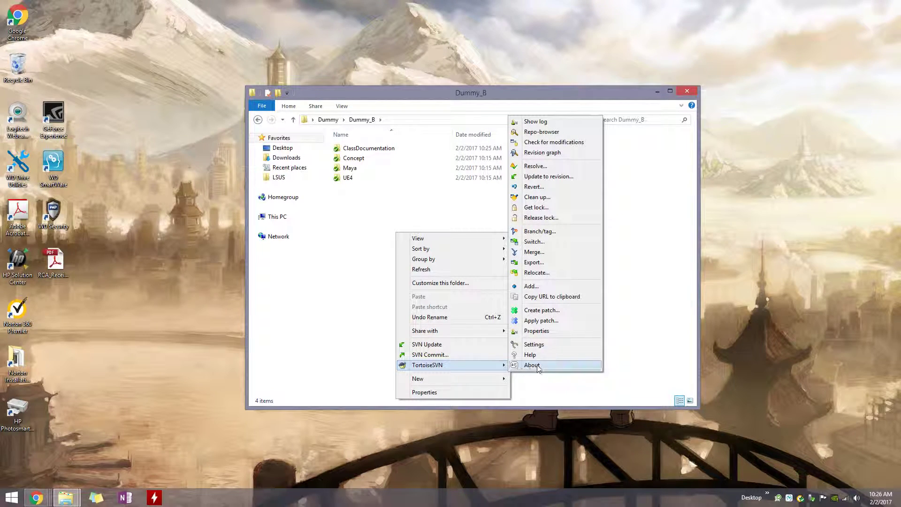
{"action": "left_click", "coordinate": [555, 124]}
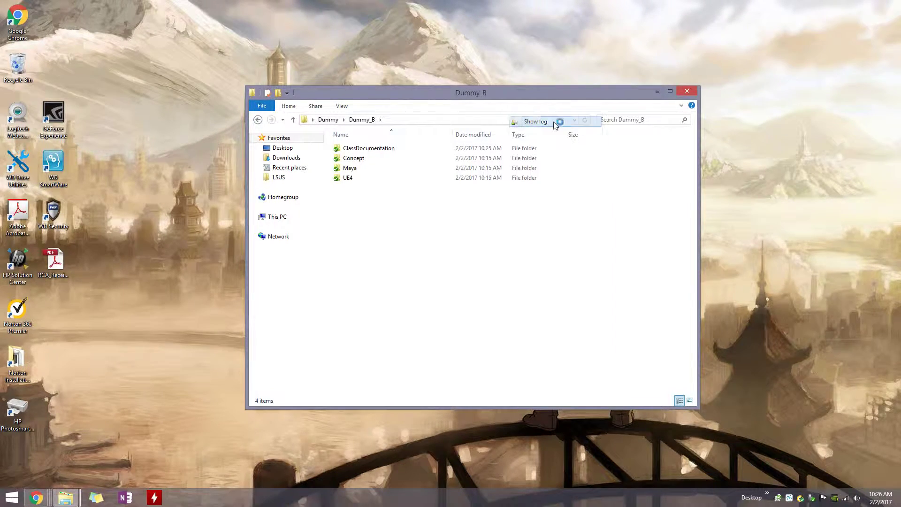
{"action": "left_click_drag", "start_coordinate": [577, 88], "coordinate": [505, 89]}
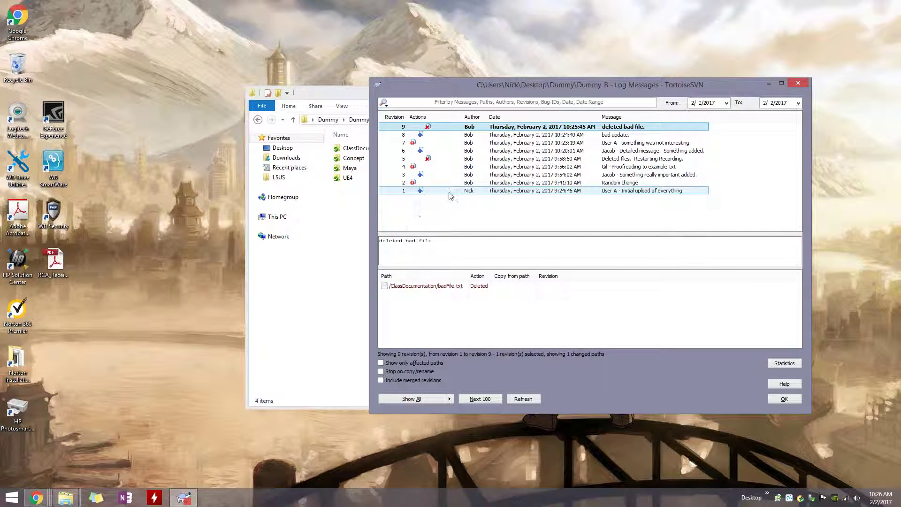
- Examine revisions 1 through 9 in the log in order, reading each one's message, action and changed paths
{"action": "left_click", "coordinate": [663, 191]}
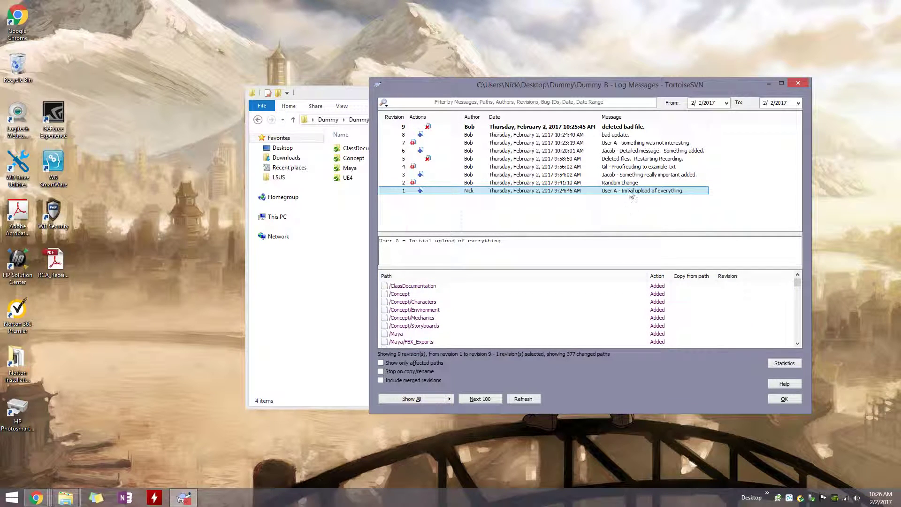
{"action": "left_click", "coordinate": [601, 186]}
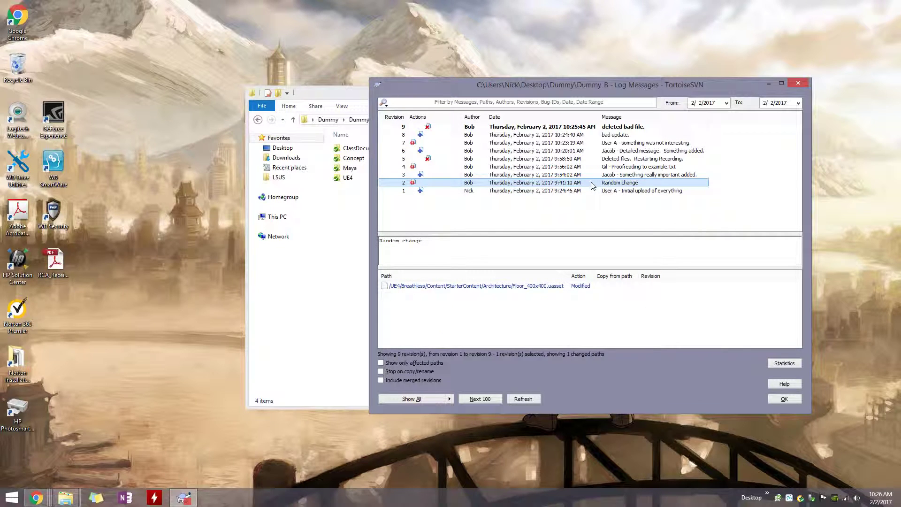
{"action": "left_click", "coordinate": [584, 174]}
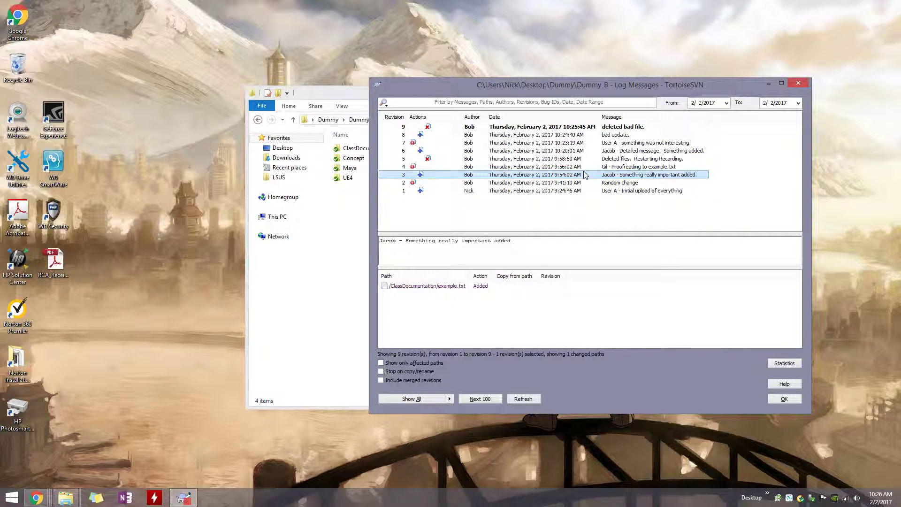
{"action": "left_click", "coordinate": [447, 168]}
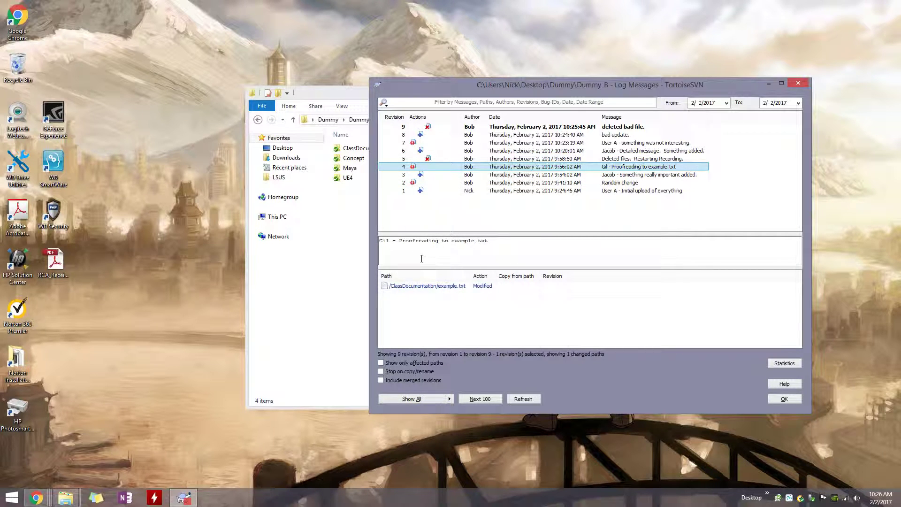
{"action": "double_click", "coordinate": [391, 241]}
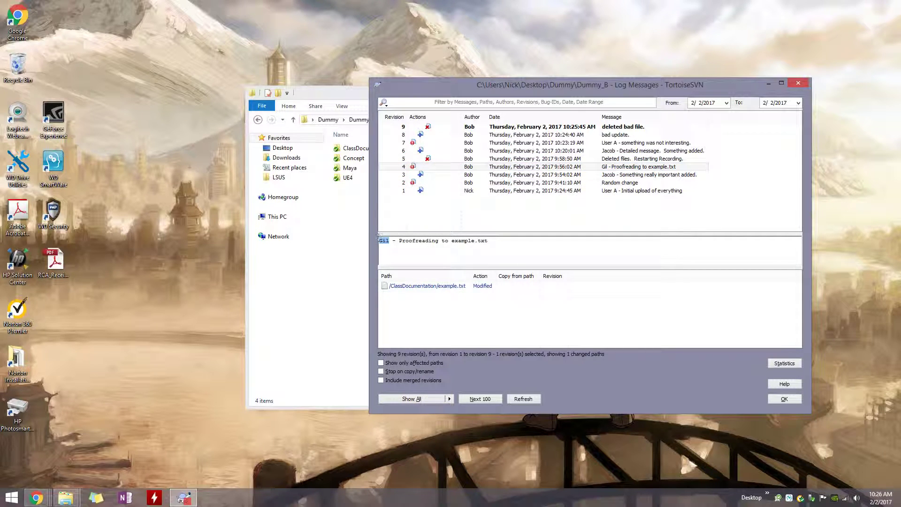
{"action": "left_click", "coordinate": [474, 160]}
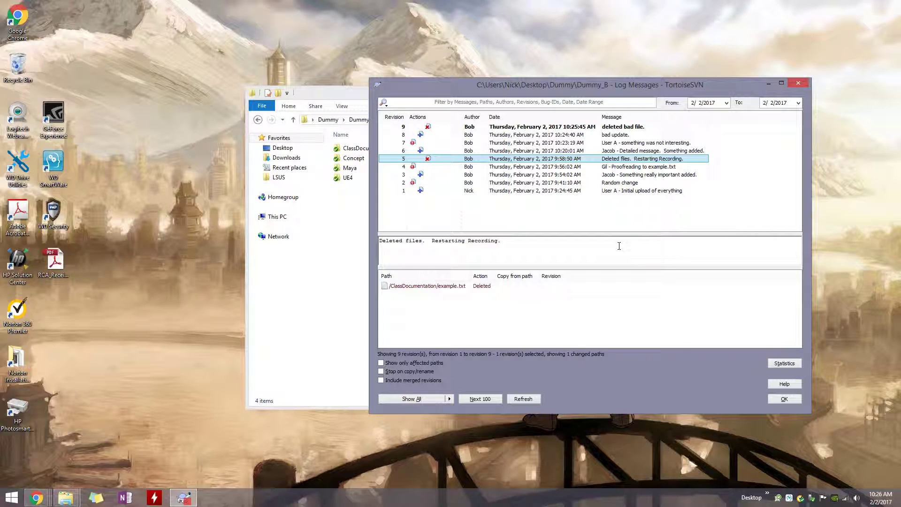
{"action": "left_click", "coordinate": [463, 151]}
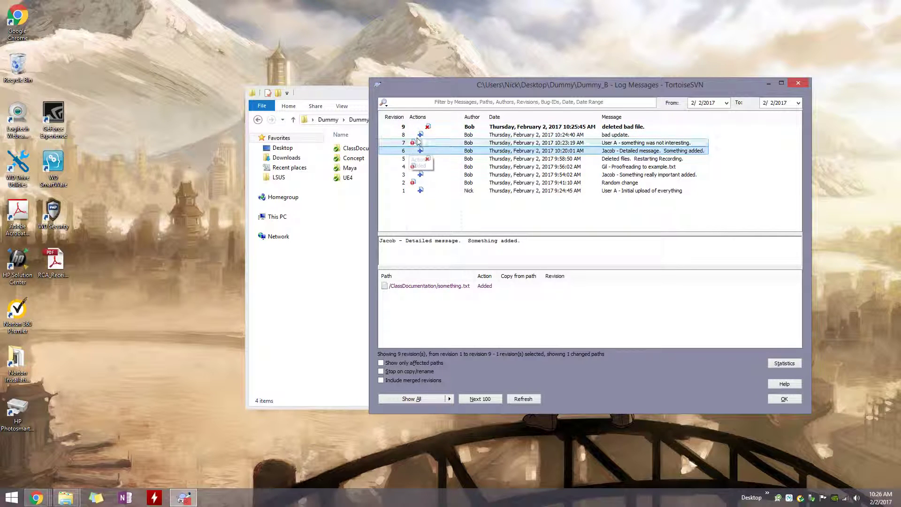
{"action": "left_click", "coordinate": [412, 143]}
{"action": "left_click", "coordinate": [423, 135]}
{"action": "left_click", "coordinate": [429, 127]}
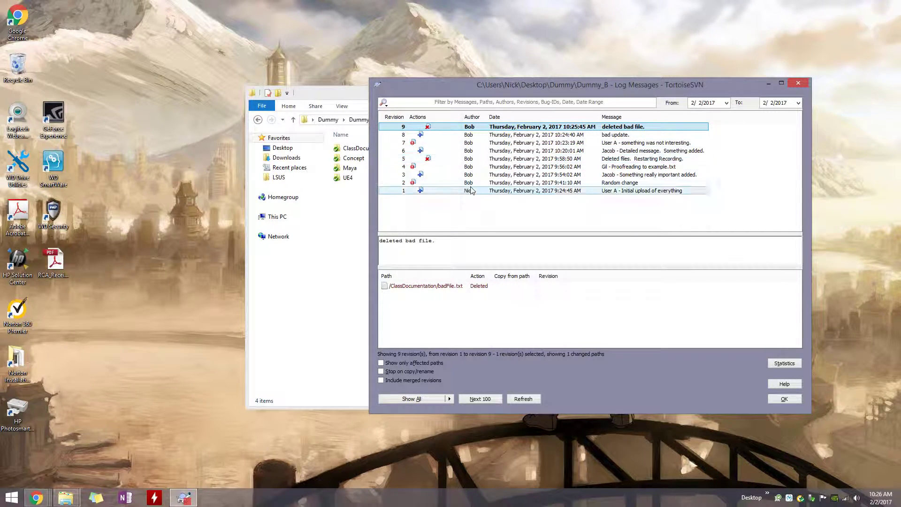
- Review the authors and messages of revisions 4, 8, 7 and 6 again, and close the log
{"action": "left_click", "coordinate": [475, 168]}
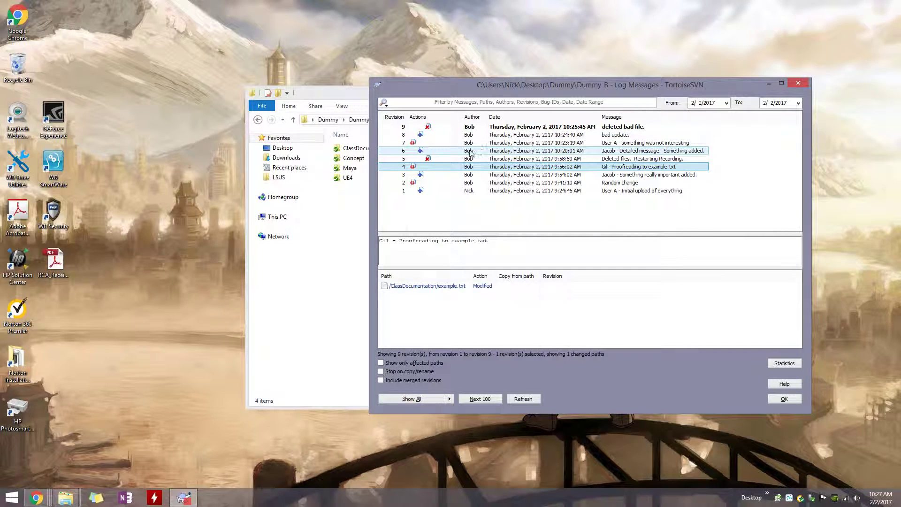
{"action": "left_click", "coordinate": [592, 135]}
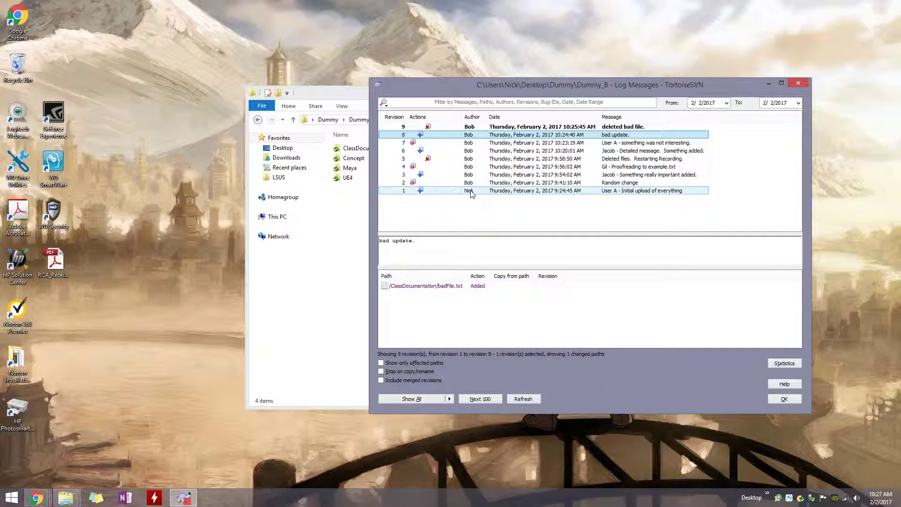
{"action": "left_click", "coordinate": [620, 142]}
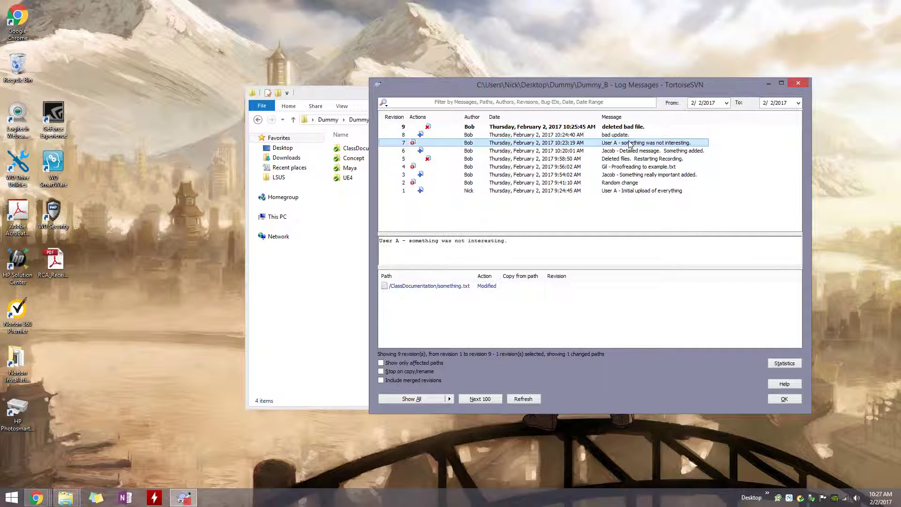
{"action": "left_click", "coordinate": [622, 151]}
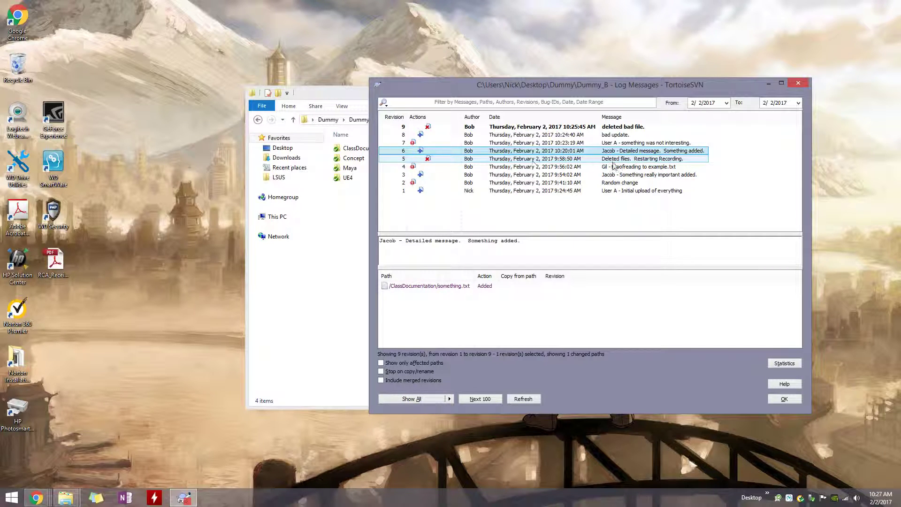
{"action": "left_click", "coordinate": [658, 168]}
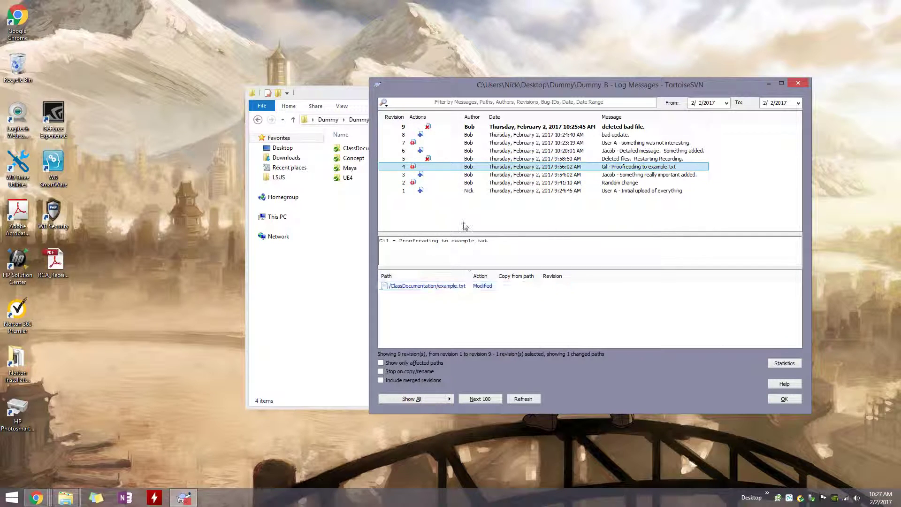
{"action": "left_click", "coordinate": [469, 152]}
{"action": "left_click", "coordinate": [784, 399]}
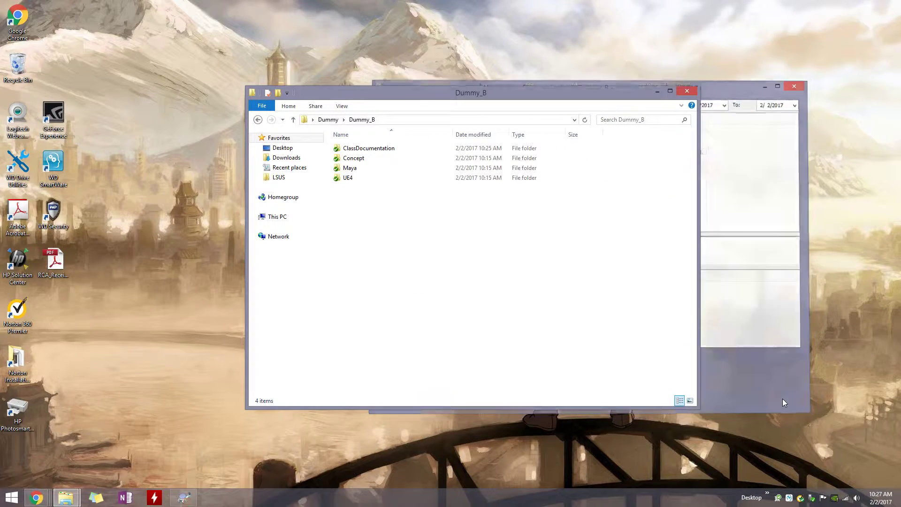
{"action": "right_click", "coordinate": [486, 234]}
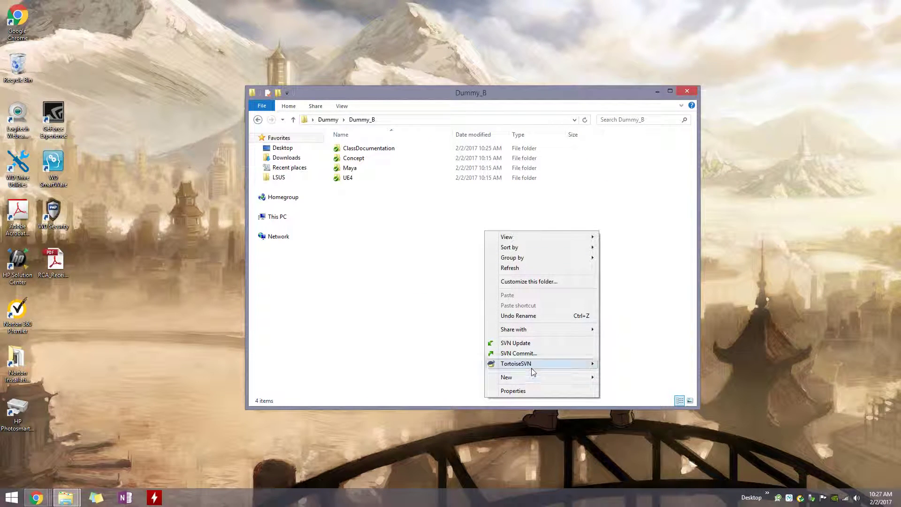
{"action": "mouse_move", "coordinate": [532, 368]}
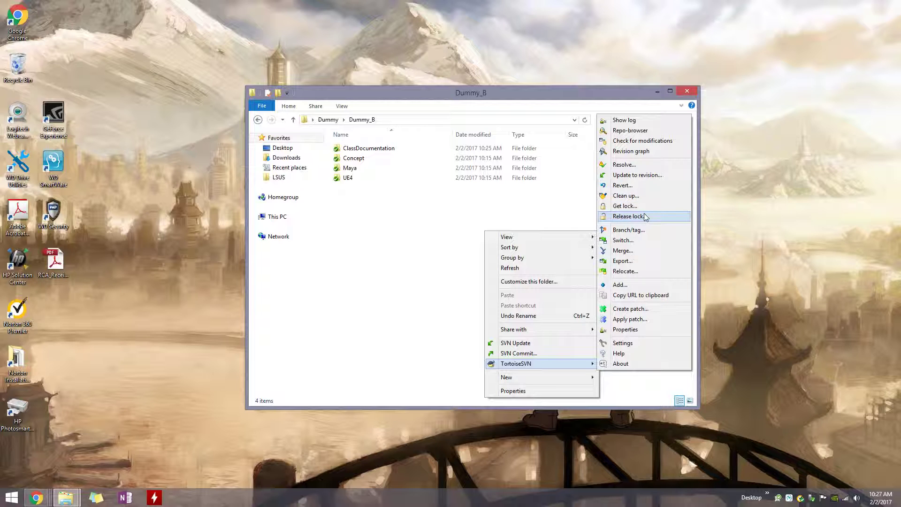
{"action": "left_click", "coordinate": [569, 221]}
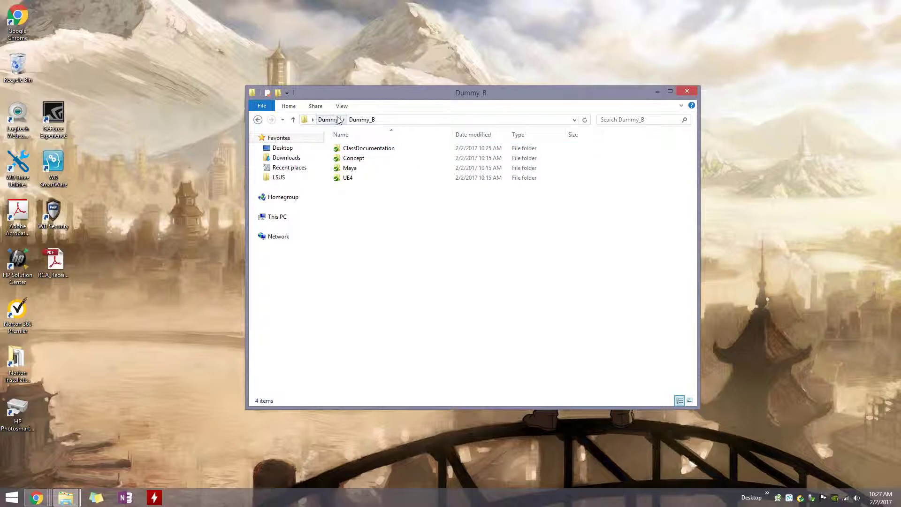
- Open Dummy_B in a new window and Dummy_A in the existing one, and arrange the two windows side by side
{"action": "left_click", "coordinate": [323, 120]}
{"action": "right_click", "coordinate": [400, 159]}
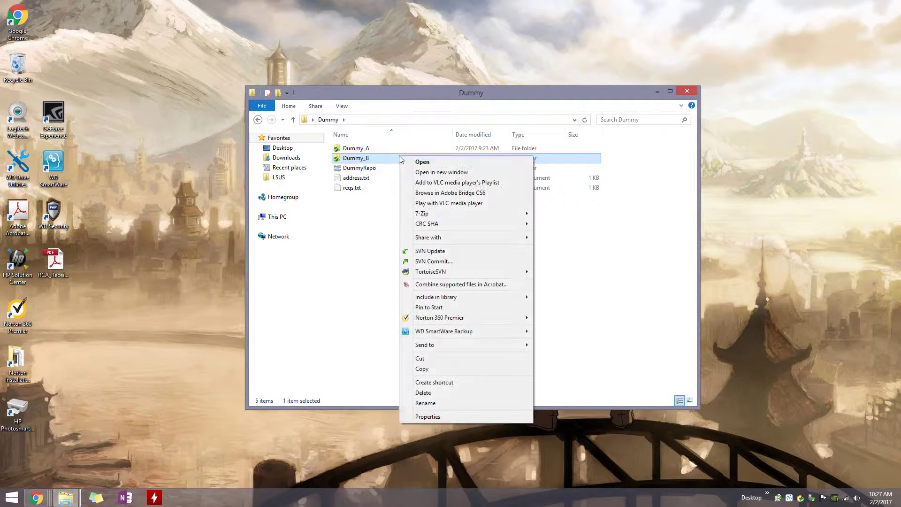
{"action": "left_click", "coordinate": [439, 172]}
{"action": "left_click_drag", "start_coordinate": [437, 92], "coordinate": [623, 118]}
{"action": "left_click_drag", "start_coordinate": [496, 92], "coordinate": [319, 102]}
{"action": "double_click", "coordinate": [246, 145]}
{"action": "left_click_drag", "start_coordinate": [548, 117], "coordinate": [597, 111]}
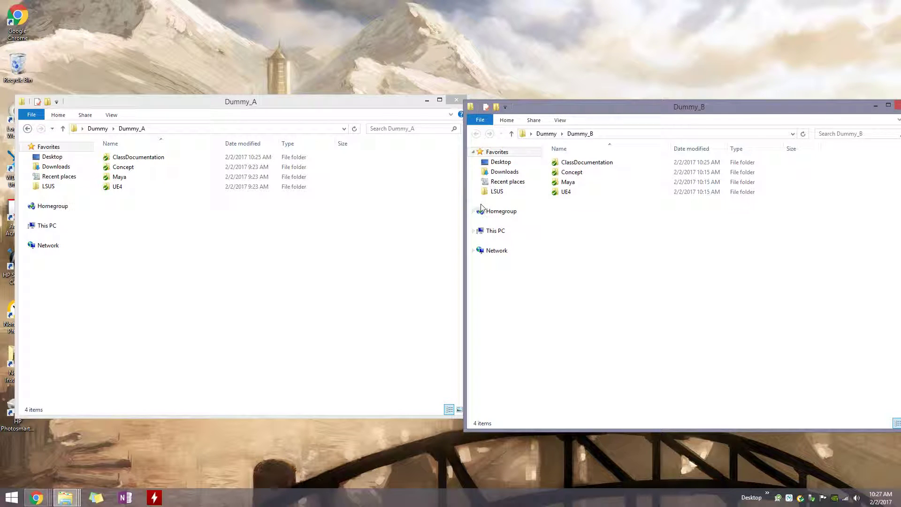
{"action": "left_click_drag", "start_coordinate": [466, 205], "coordinate": [544, 205]}
{"action": "left_click_drag", "start_coordinate": [684, 107], "coordinate": [614, 93]}
{"action": "left_click", "coordinate": [235, 260]}
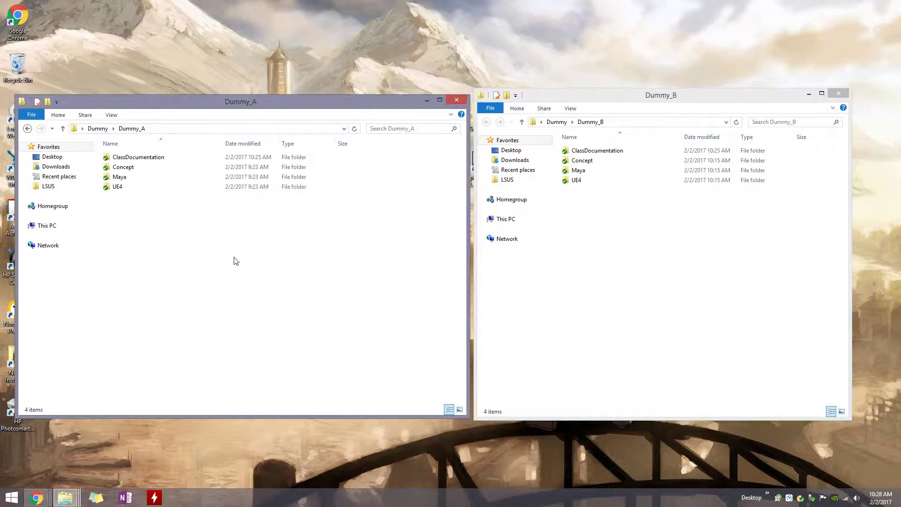
- Add the line "A changes." to something.txt in Dummy_A's ClassDocumentation folder, then save and close the file
{"action": "left_click", "coordinate": [142, 160]}
{"action": "double_click", "coordinate": [142, 160]}
{"action": "double_click", "coordinate": [144, 160]}
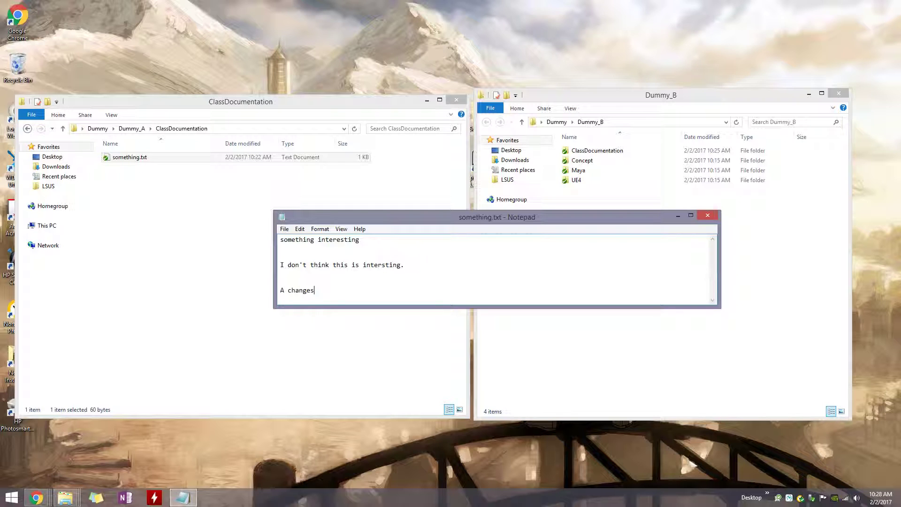
{"action": "left_click", "coordinate": [285, 229]}
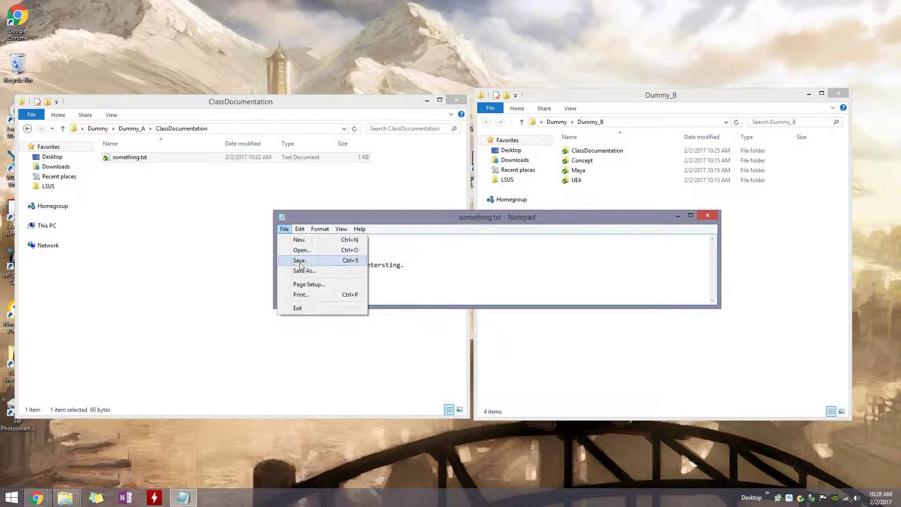
{"action": "left_click", "coordinate": [303, 259]}
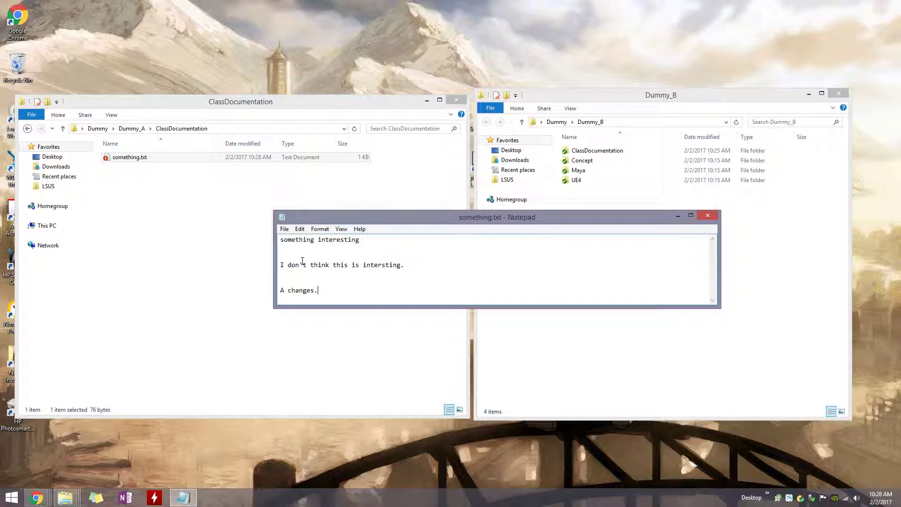
{"action": "left_click", "coordinate": [708, 216]}
- Add the line "B changes." to something.txt in Dummy_B's ClassDocumentation folder, then save and close the file
{"action": "left_click", "coordinate": [605, 153]}
{"action": "double_click", "coordinate": [606, 152]}
{"action": "double_click", "coordinate": [591, 151]}
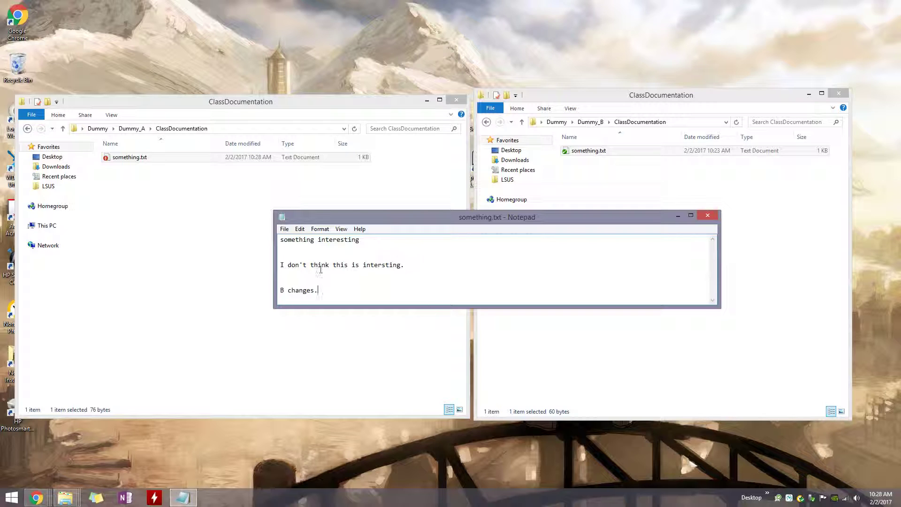
{"action": "left_click", "coordinate": [285, 230]}
{"action": "left_click", "coordinate": [302, 259]}
{"action": "left_click", "coordinate": [708, 216]}
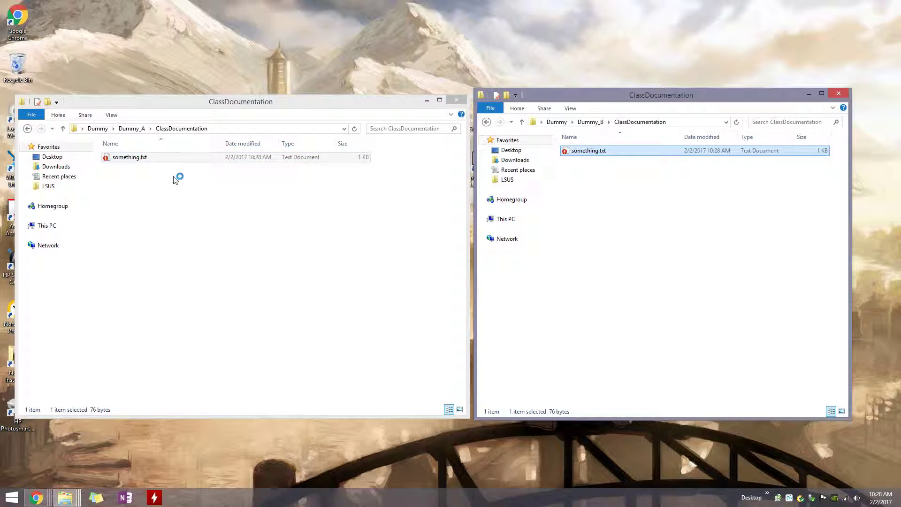
- Commit Dummy_A's ClassDocumentation folder with the log message "A commits changes." and dismiss the commit report
{"action": "left_click", "coordinate": [146, 185]}
{"action": "right_click", "coordinate": [145, 185]}
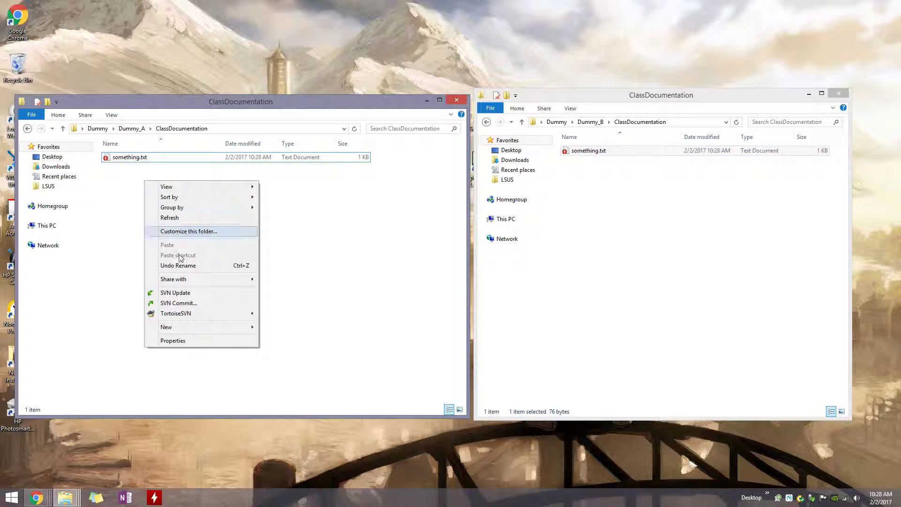
{"action": "left_click", "coordinate": [193, 304]}
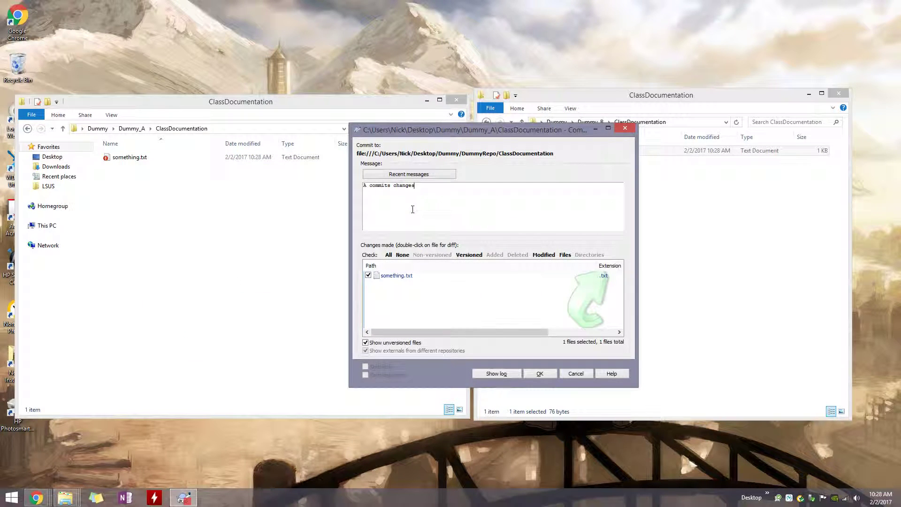
{"action": "left_click", "coordinate": [540, 373]}
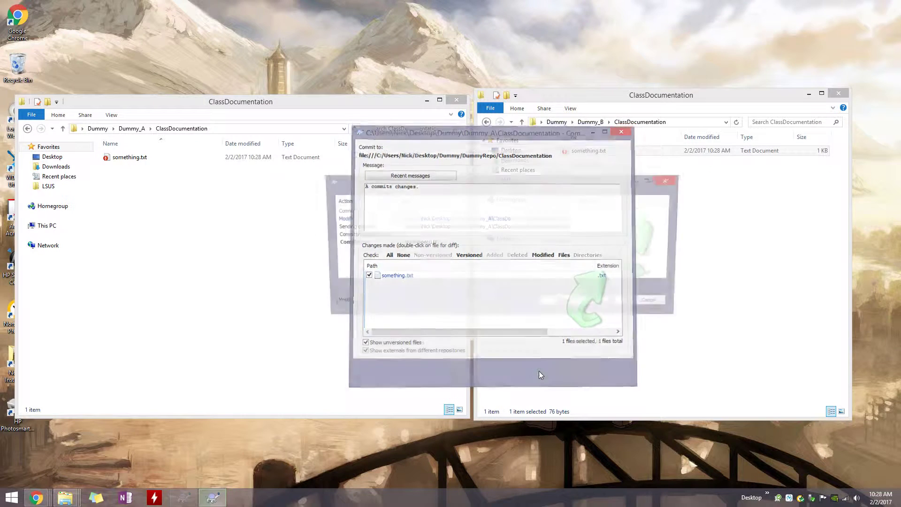
{"action": "left_click", "coordinate": [622, 301]}
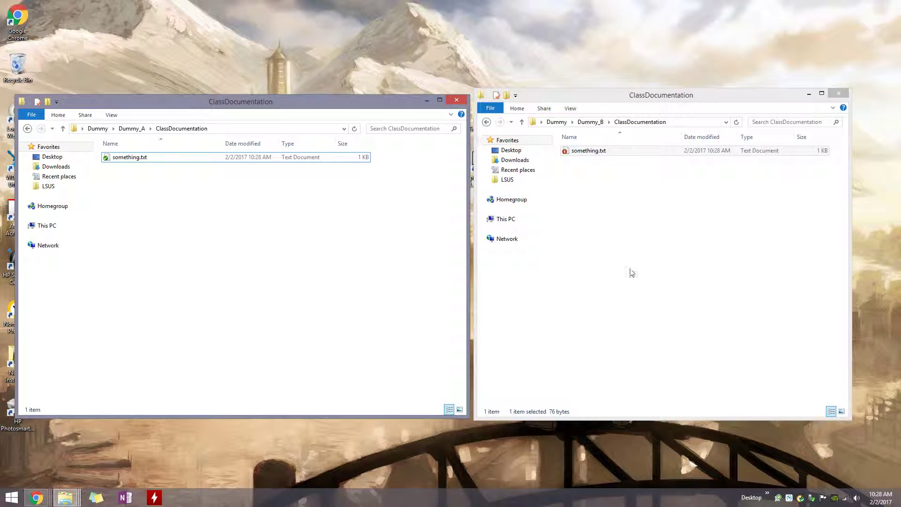
- Try to commit Dummy_B's ClassDocumentation folder with the log message "B changes.", read the commit report and dismiss it
{"action": "left_click", "coordinate": [608, 151]}
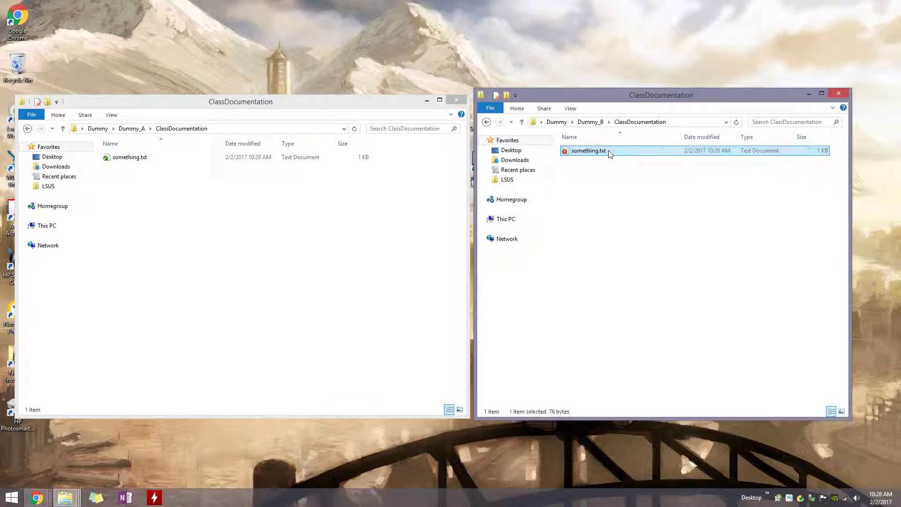
{"action": "right_click", "coordinate": [617, 189]}
{"action": "left_click", "coordinate": [666, 311]}
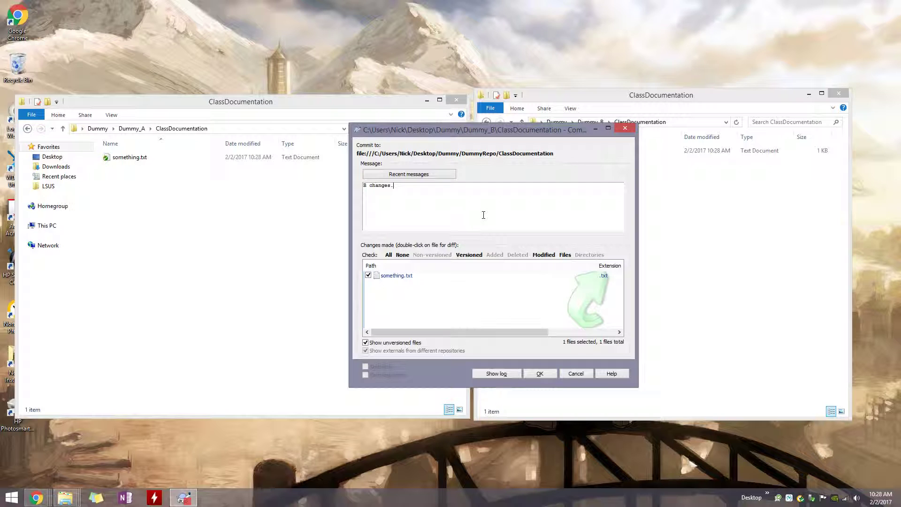
{"action": "left_click", "coordinate": [544, 372]}
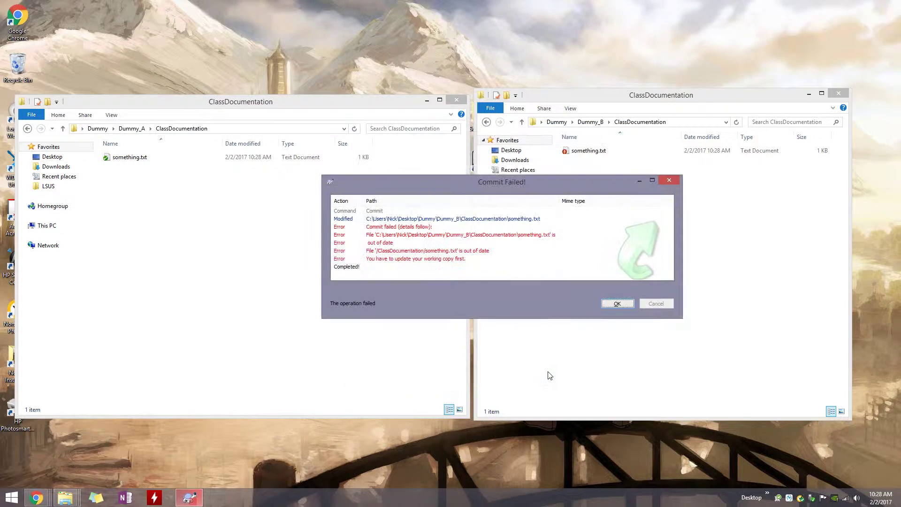
{"action": "left_click", "coordinate": [436, 228]}
{"action": "left_click", "coordinate": [464, 235]}
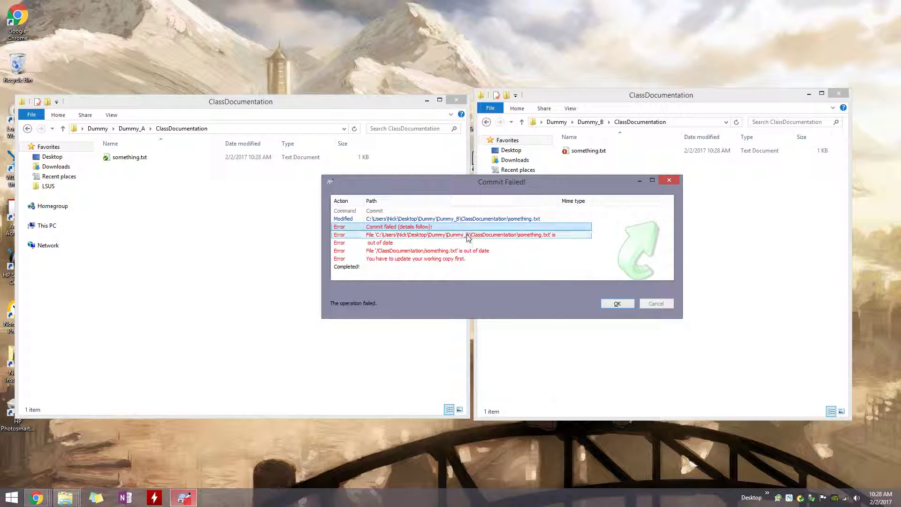
{"action": "left_click_drag", "start_coordinate": [573, 239], "coordinate": [493, 247]}
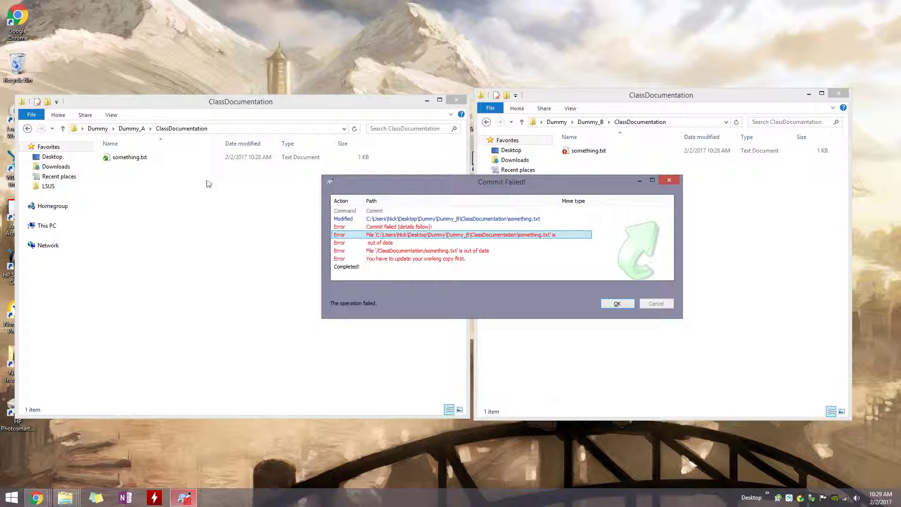
{"action": "left_click_drag", "start_coordinate": [484, 186], "coordinate": [420, 205]}
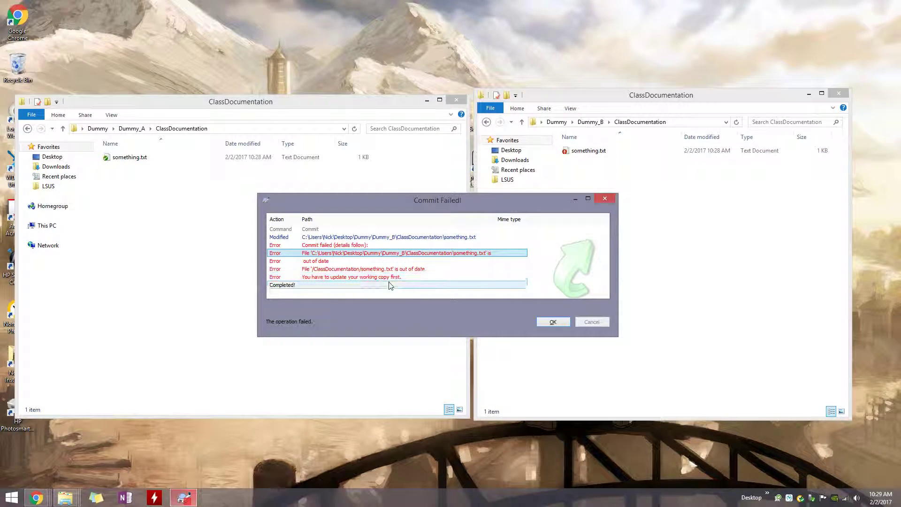
{"action": "left_click", "coordinate": [546, 322]}
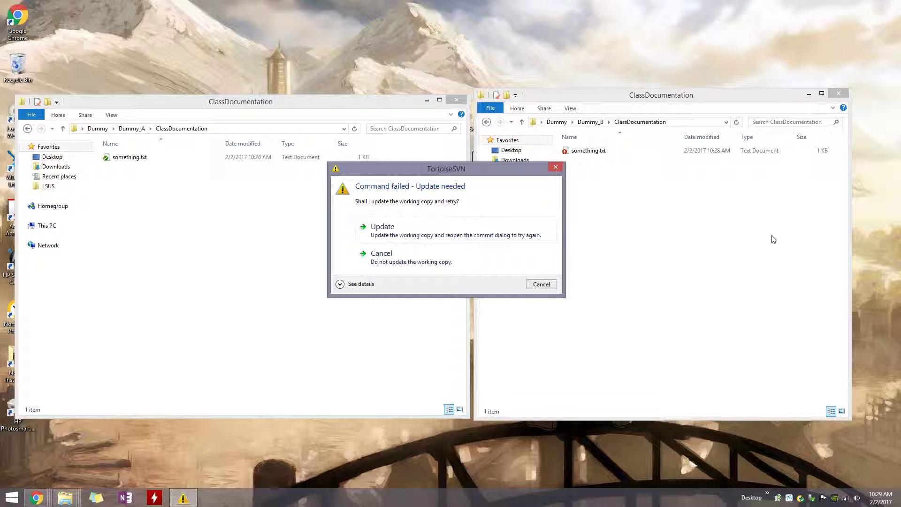
- Update Dummy_B's working copy from the retry prompt, dismiss the update report and cancel the reopened commit
{"action": "left_click", "coordinate": [407, 229]}
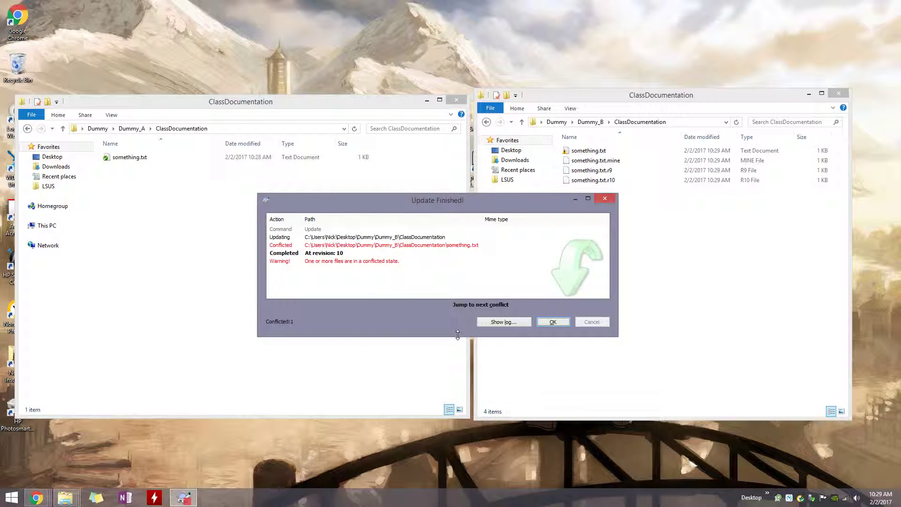
{"action": "left_click", "coordinate": [553, 322]}
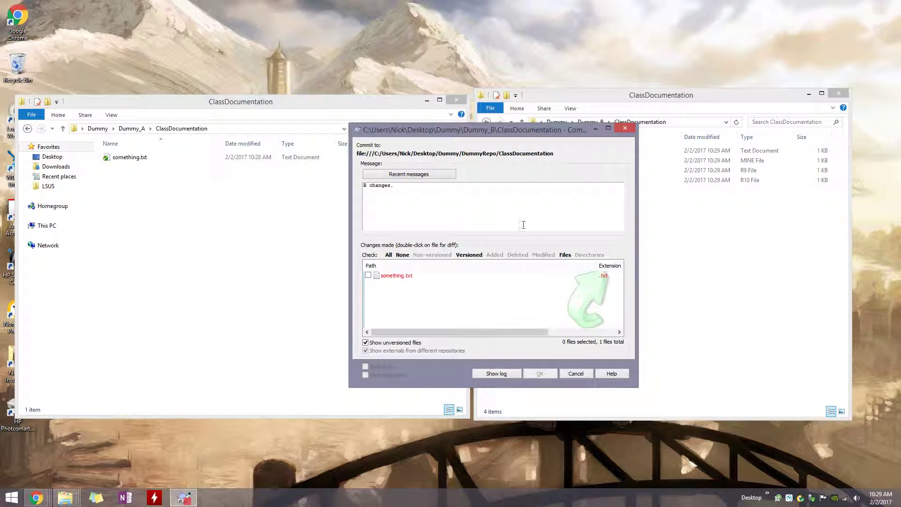
{"action": "left_click_drag", "start_coordinate": [546, 130], "coordinate": [324, 124]}
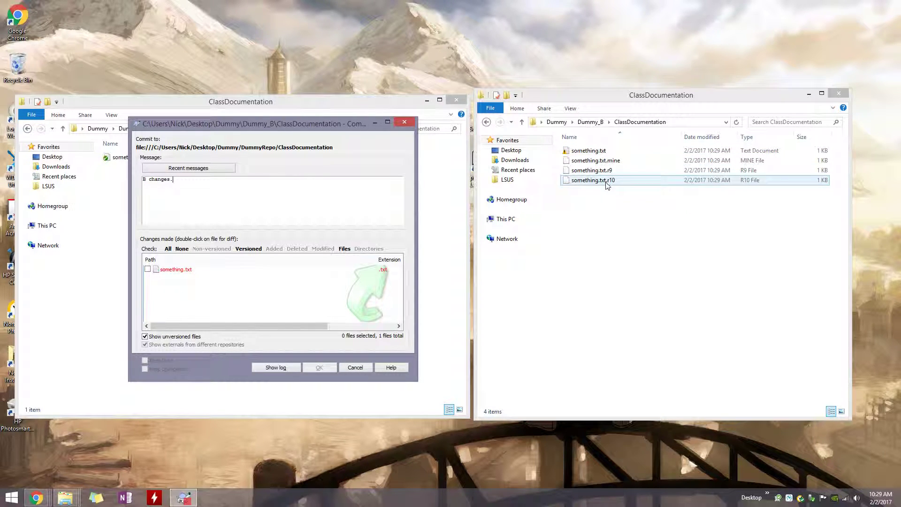
{"action": "left_click", "coordinate": [356, 368]}
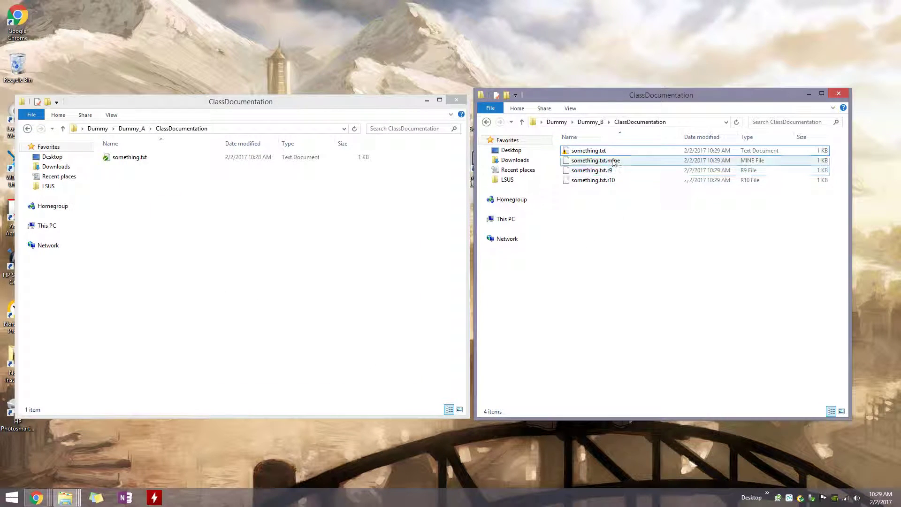
- View something.txt.mine from Dummy_B's ClassDocumentation folder in Notepad++, then minimize the editor
{"action": "double_click", "coordinate": [613, 163]}
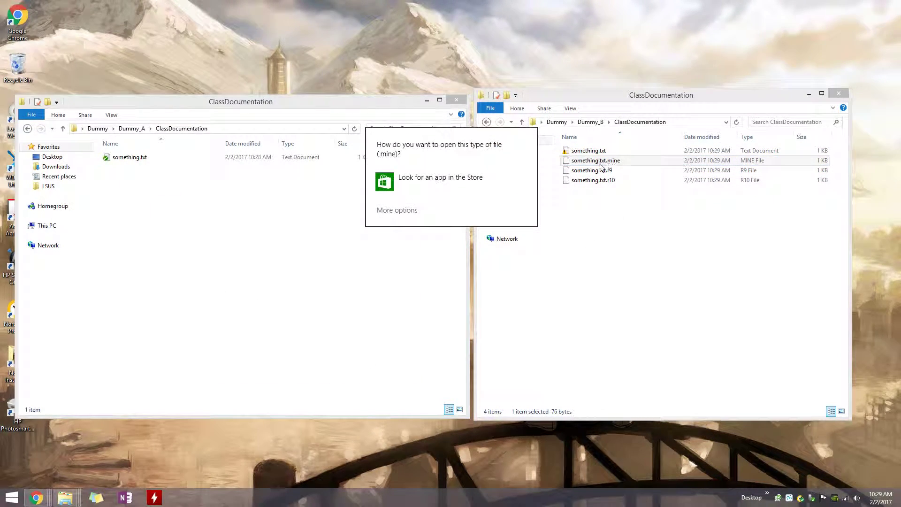
{"action": "left_click", "coordinate": [590, 252]}
{"action": "right_click", "coordinate": [603, 162]}
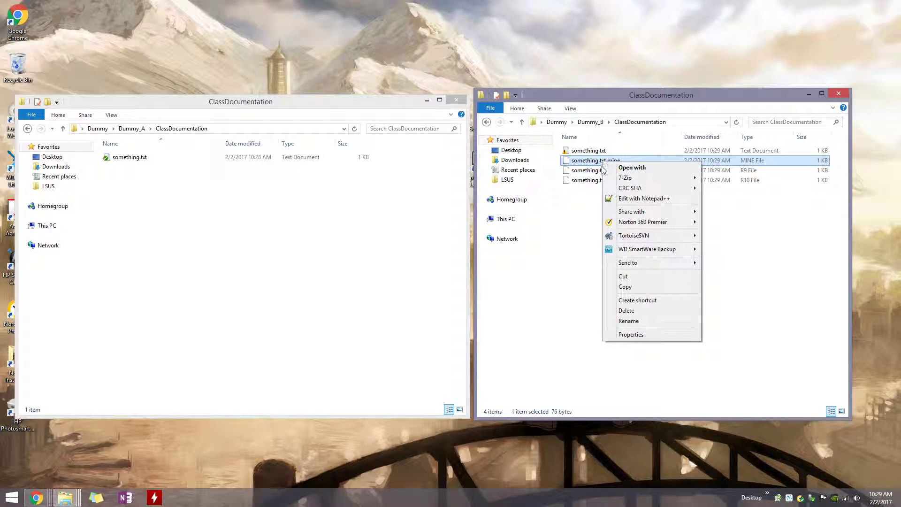
{"action": "left_click", "coordinate": [644, 198]}
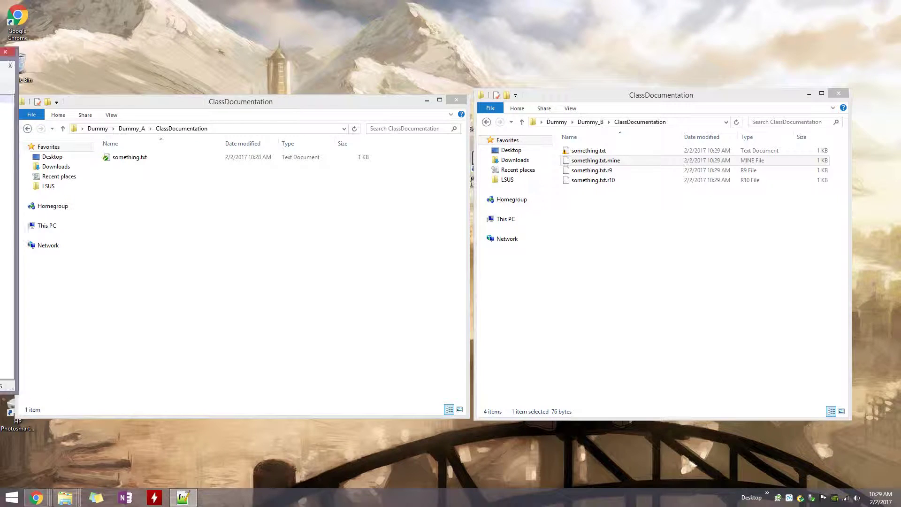
{"action": "left_click_drag", "start_coordinate": [313, 132], "coordinate": [475, 98]}
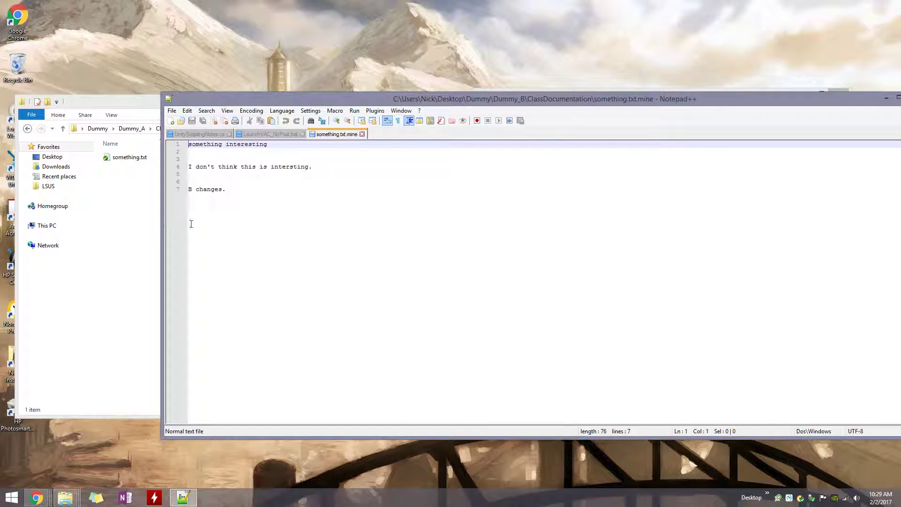
{"action": "left_click", "coordinate": [886, 97]}
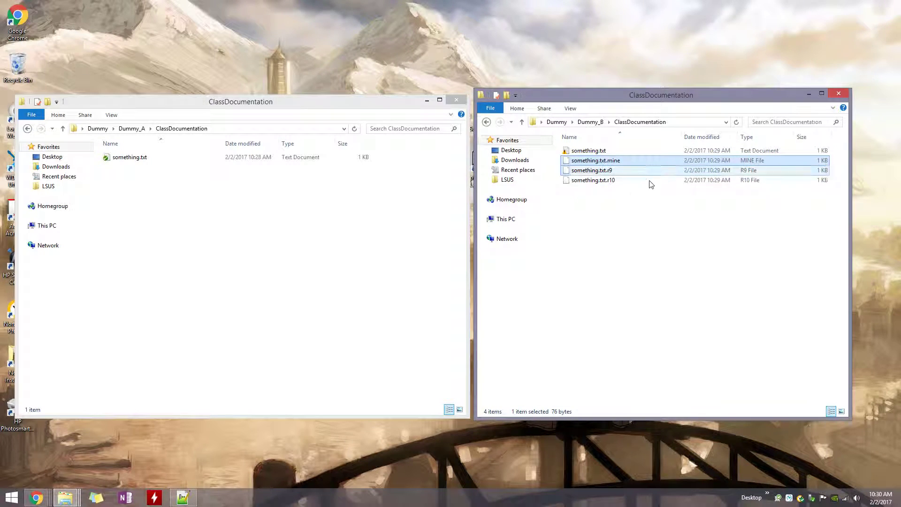
- Examine the conflict markers for both working copies' changes in Dummy_B's something.txt, then close the file without saving
{"action": "double_click", "coordinate": [637, 152]}
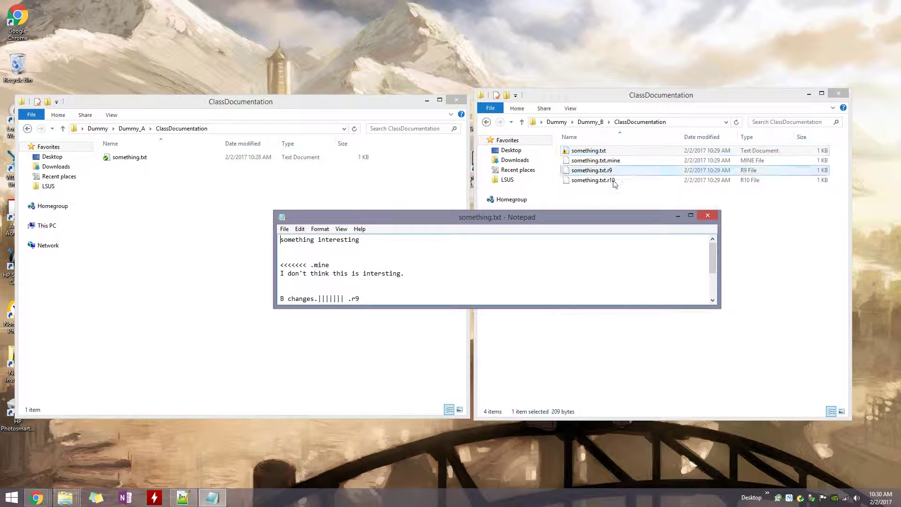
{"action": "scroll", "coordinate": [337, 273], "scroll_direction": "down", "scroll_amount": 1}
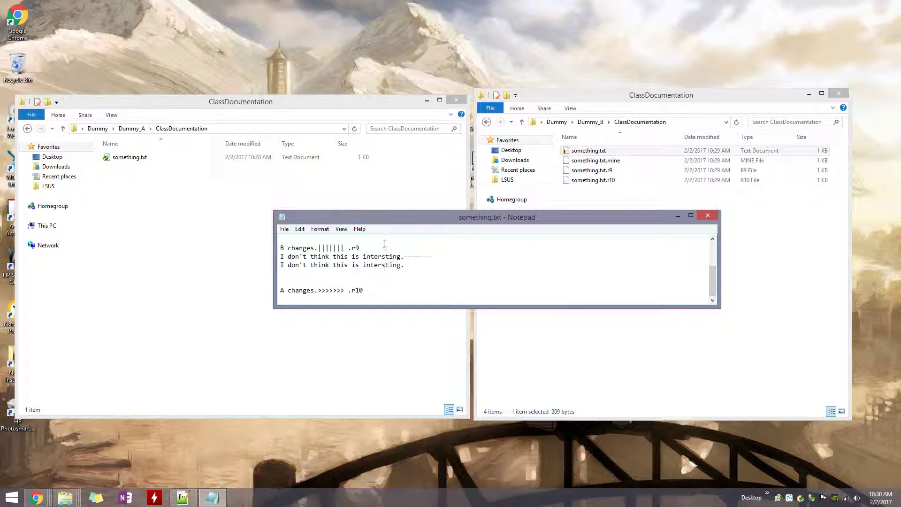
{"action": "scroll", "coordinate": [385, 243], "scroll_direction": "up", "scroll_amount": 1}
{"action": "scroll", "coordinate": [392, 262], "scroll_direction": "down", "scroll_amount": 1}
{"action": "left_click_drag", "start_coordinate": [379, 286], "coordinate": [320, 284]}
{"action": "key", "text": "Delete"}
{"action": "scroll", "coordinate": [398, 286], "scroll_direction": "up", "scroll_amount": 2}
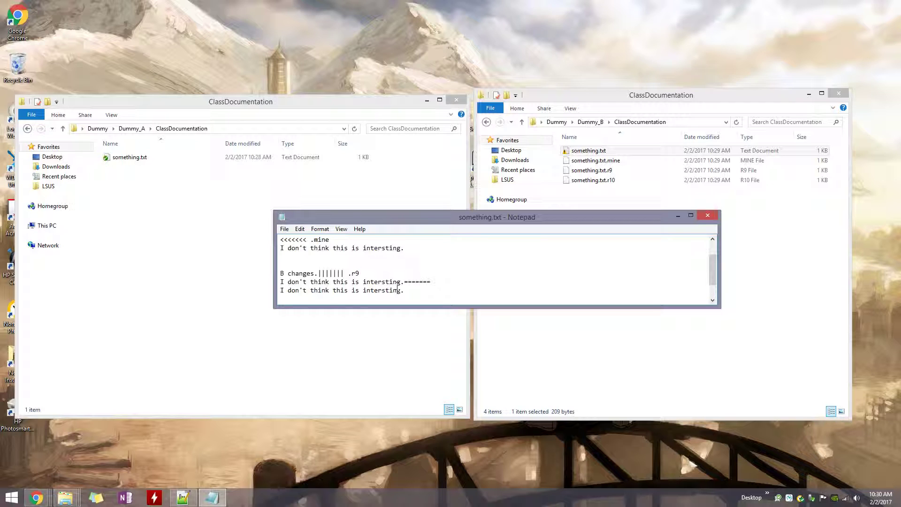
{"action": "left_click", "coordinate": [708, 215]}
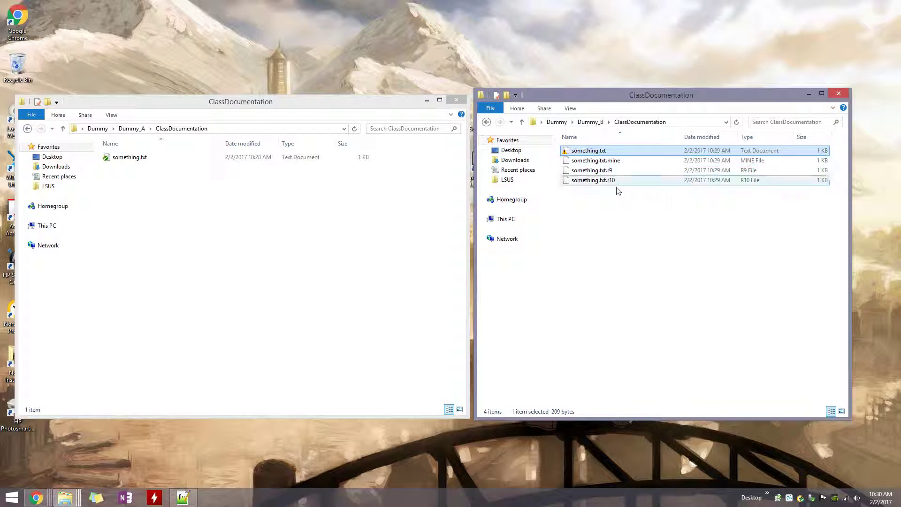
- Delete all files in Dummy_B's ClassDocumentation folder and run an SVN update to restore something.txt from the repository
{"action": "left_click_drag", "start_coordinate": [590, 199], "coordinate": [631, 146]}
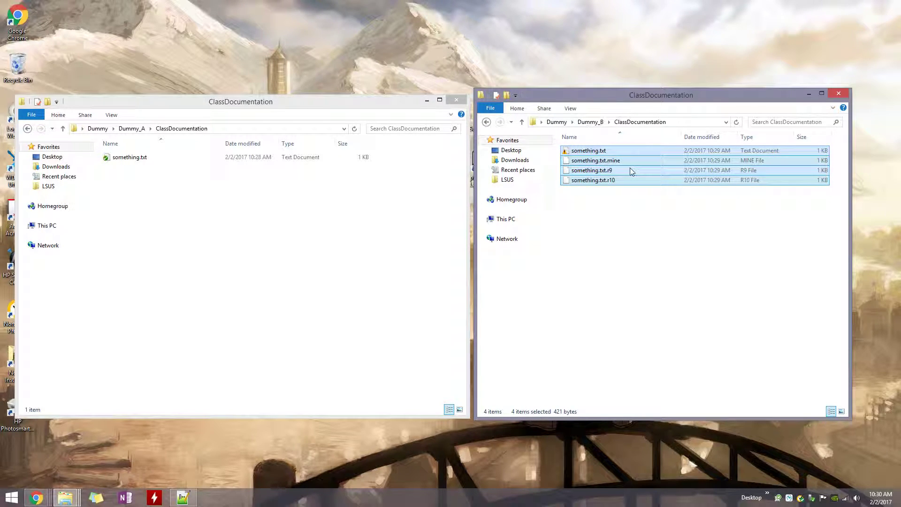
{"action": "key", "text": "Delete"}
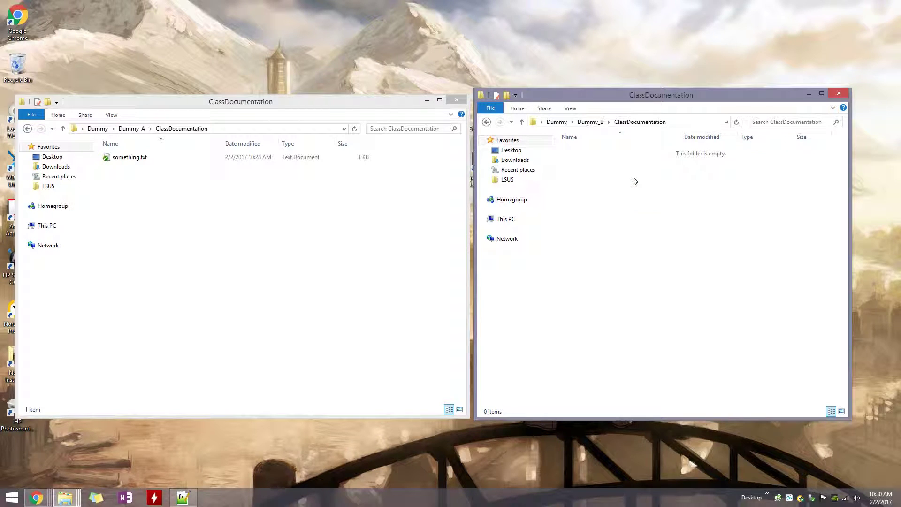
{"action": "right_click", "coordinate": [635, 181]}
{"action": "left_click", "coordinate": [654, 288]}
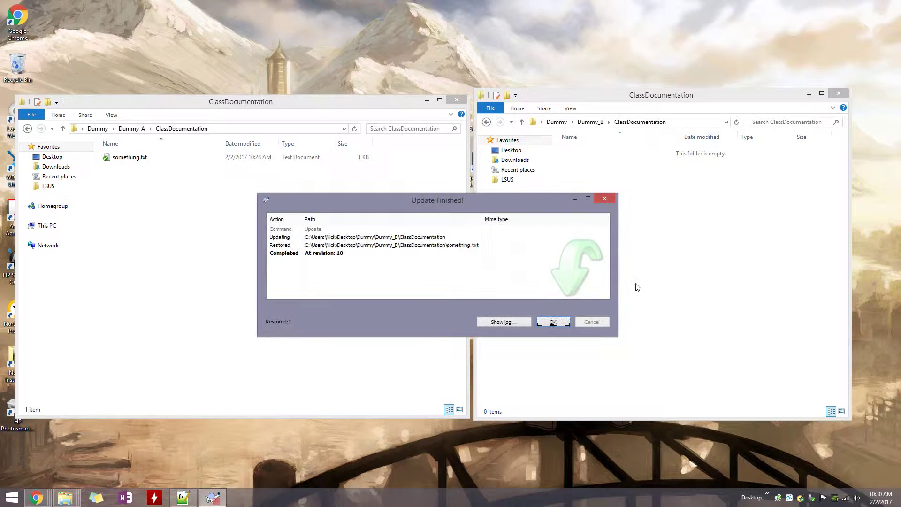
{"action": "left_click", "coordinate": [554, 322]}
- Open the restored something.txt in Dummy_B to check which changes it contains, then close it
{"action": "left_click", "coordinate": [585, 153]}
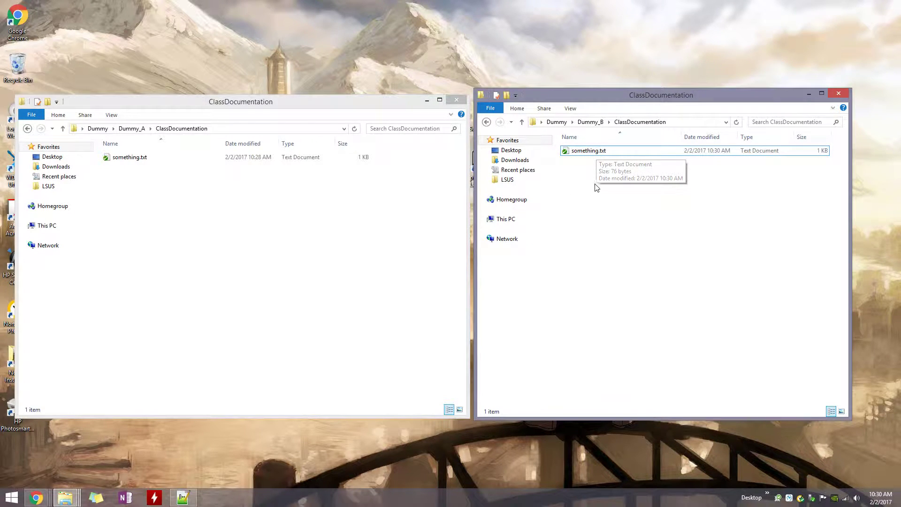
{"action": "double_click", "coordinate": [621, 154]}
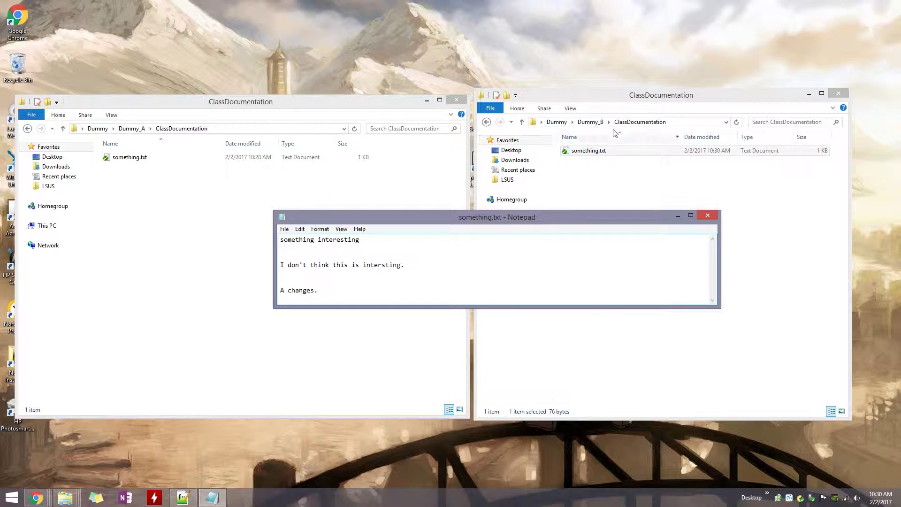
{"action": "left_click_drag", "start_coordinate": [520, 222], "coordinate": [562, 191]}
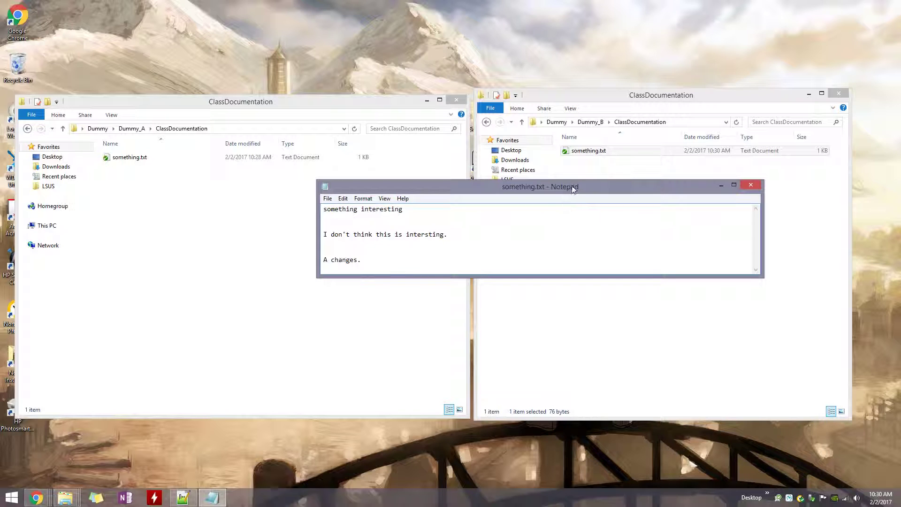
{"action": "left_click_drag", "start_coordinate": [577, 190], "coordinate": [631, 196]}
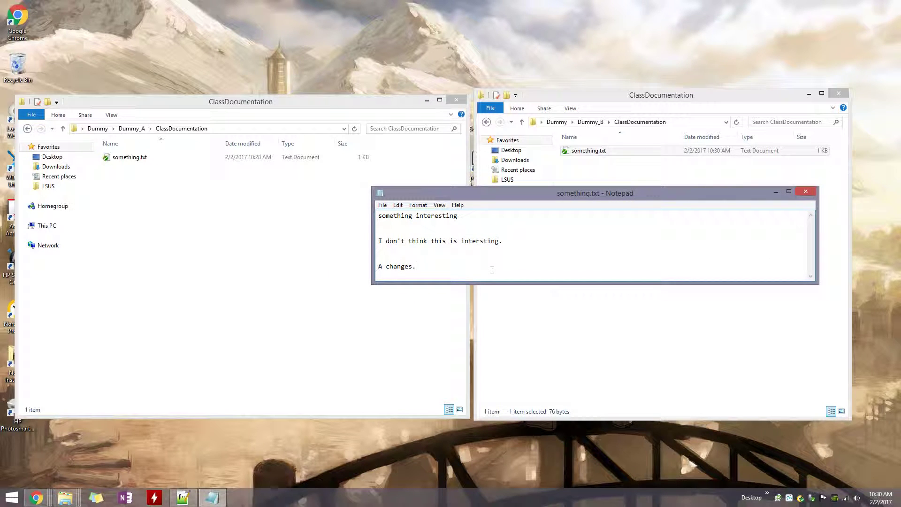
{"action": "left_click_drag", "start_coordinate": [662, 194], "coordinate": [624, 202]}
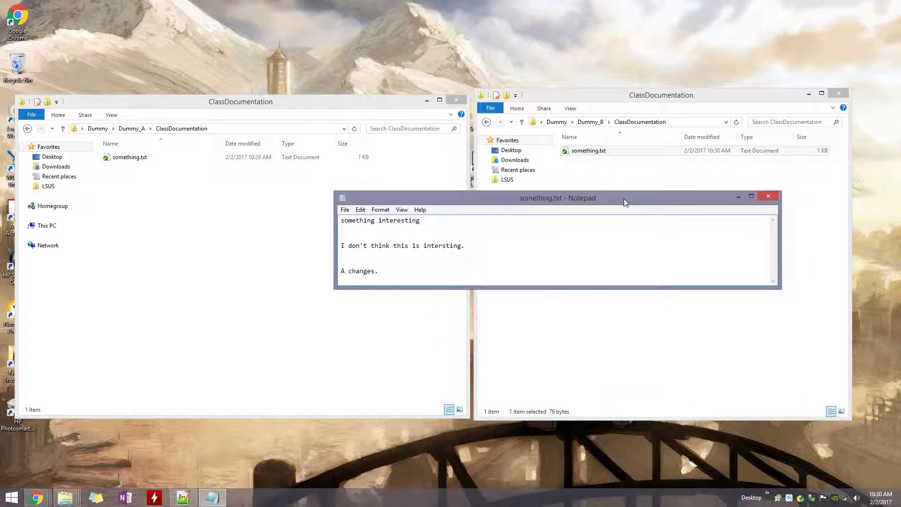
{"action": "left_click", "coordinate": [768, 197]}
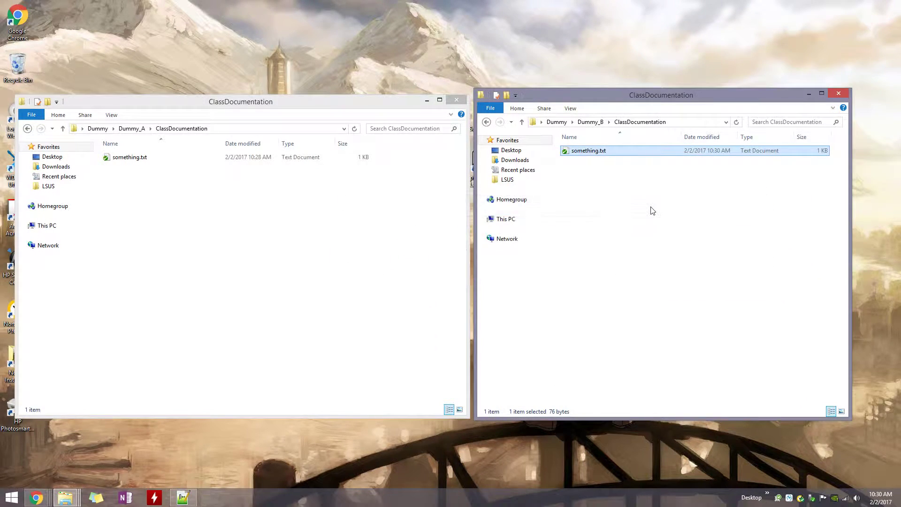
- Lock Dummy_B's something.txt with the message "B locking file for example." and dismiss the lock report
{"action": "right_click", "coordinate": [615, 157]}
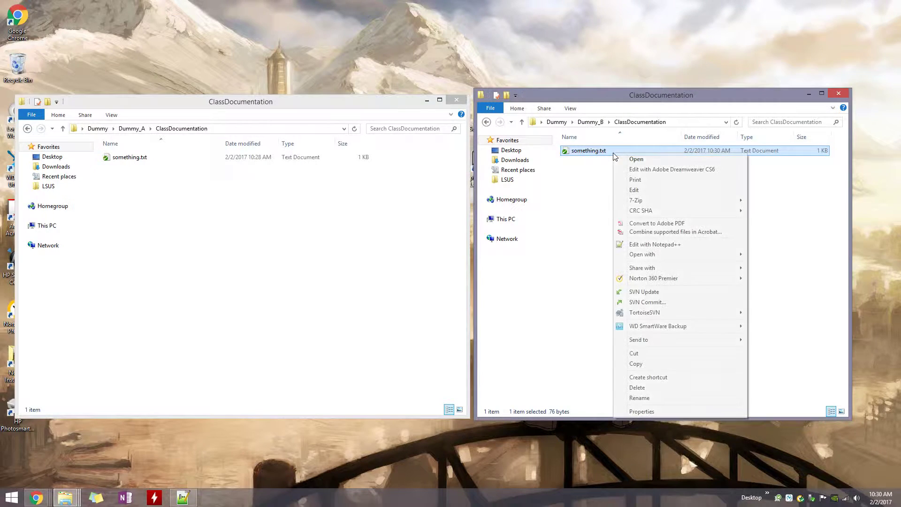
{"action": "mouse_move", "coordinate": [658, 313]}
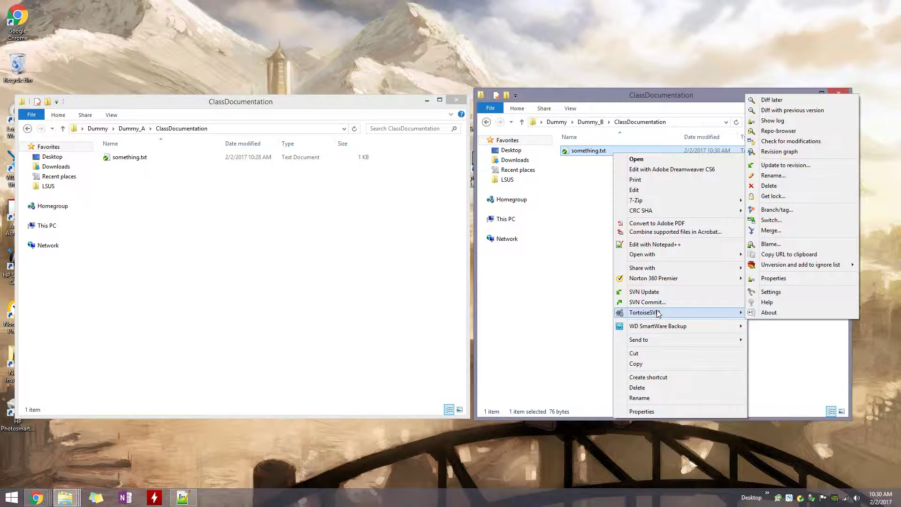
{"action": "left_click", "coordinate": [804, 196]}
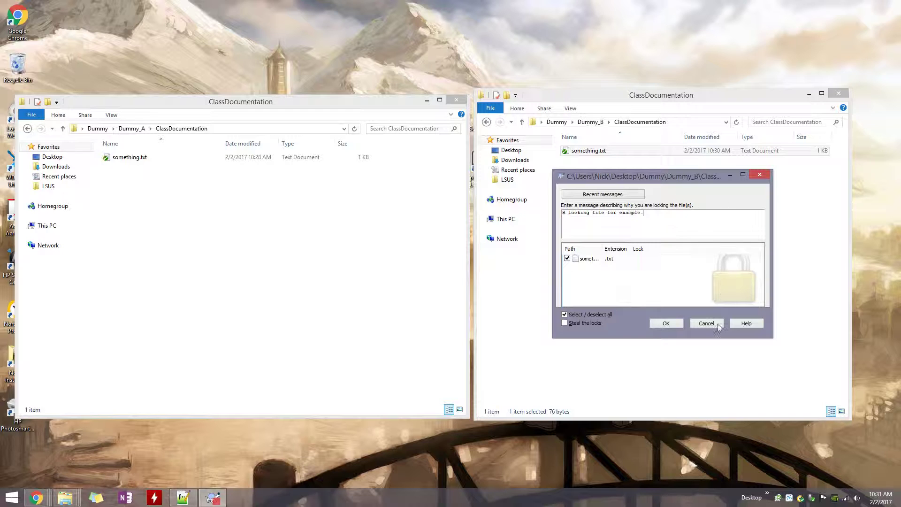
{"action": "left_click_drag", "start_coordinate": [682, 177], "coordinate": [697, 203]}
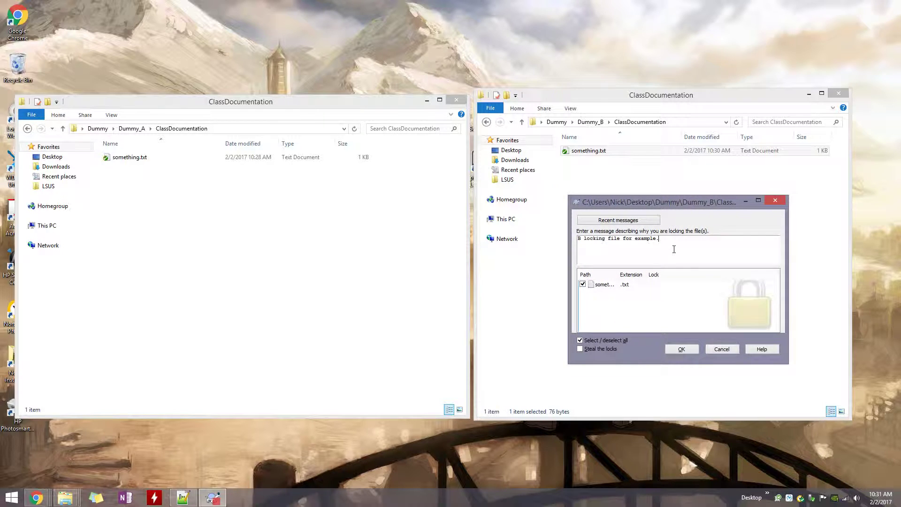
{"action": "left_click", "coordinate": [692, 349]}
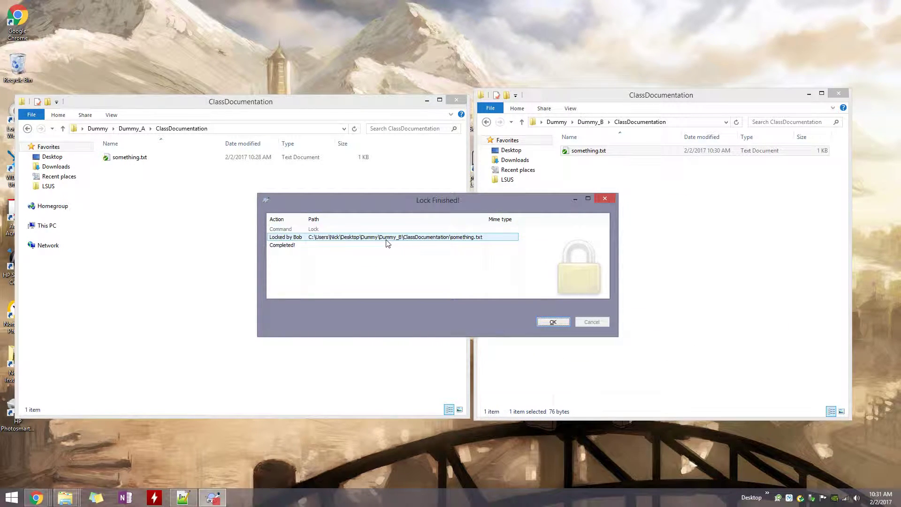
{"action": "left_click", "coordinate": [553, 322]}
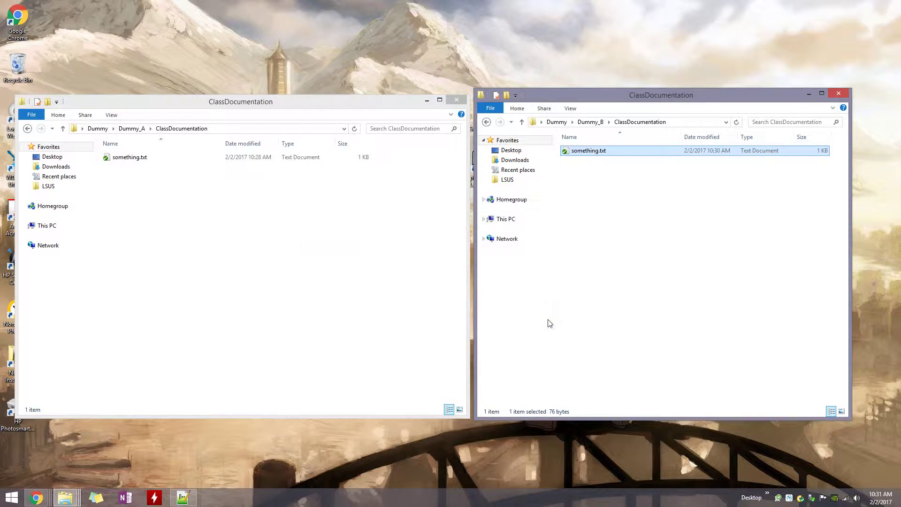
- Run an SVN update on Dummy_A's ClassDocumentation folder and dismiss the update report
{"action": "left_click", "coordinate": [247, 223]}
{"action": "right_click", "coordinate": [149, 197]}
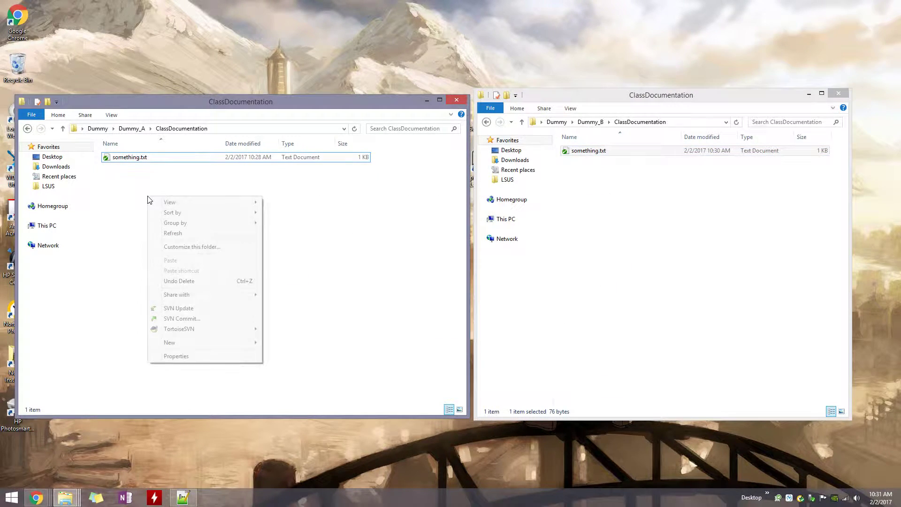
{"action": "left_click", "coordinate": [199, 307]}
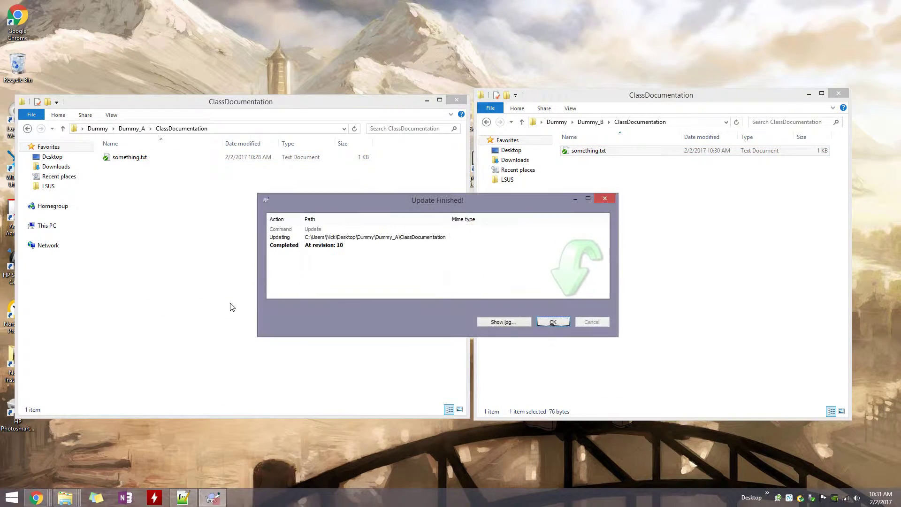
{"action": "left_click", "coordinate": [552, 322]}
- Add "other" below the "A changes." line in Dummy_A's something.txt, leaving a blank line between, then save and close the file
{"action": "left_click", "coordinate": [151, 159]}
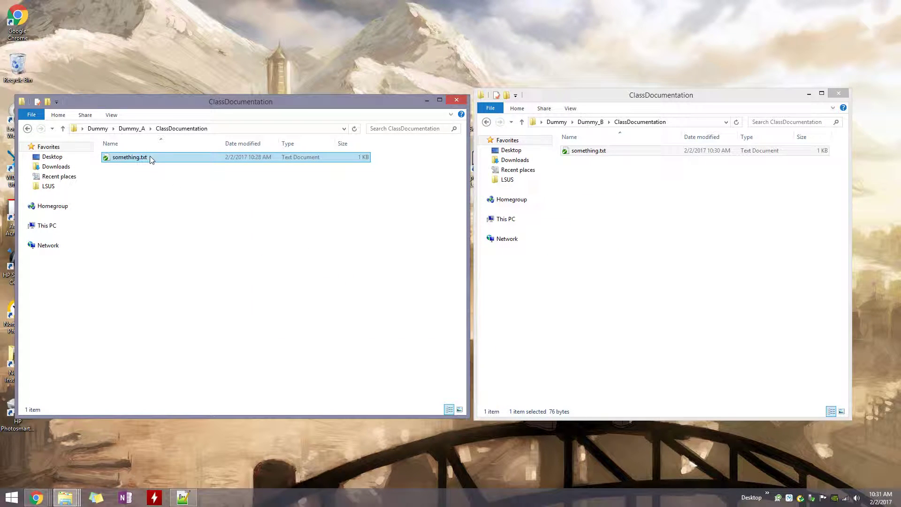
{"action": "double_click", "coordinate": [151, 158]}
{"action": "left_click_drag", "start_coordinate": [455, 206], "coordinate": [355, 201]}
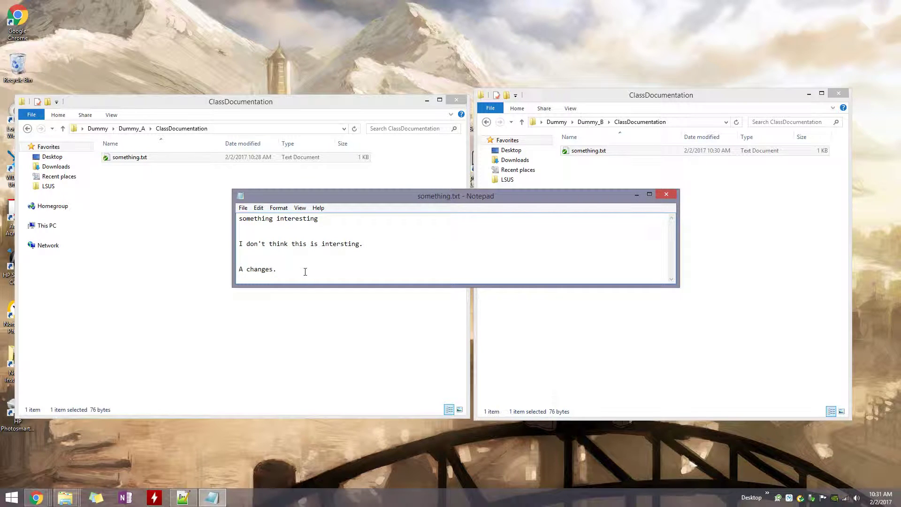
{"action": "left_click", "coordinate": [305, 272]}
{"action": "key", "text": "Return"}
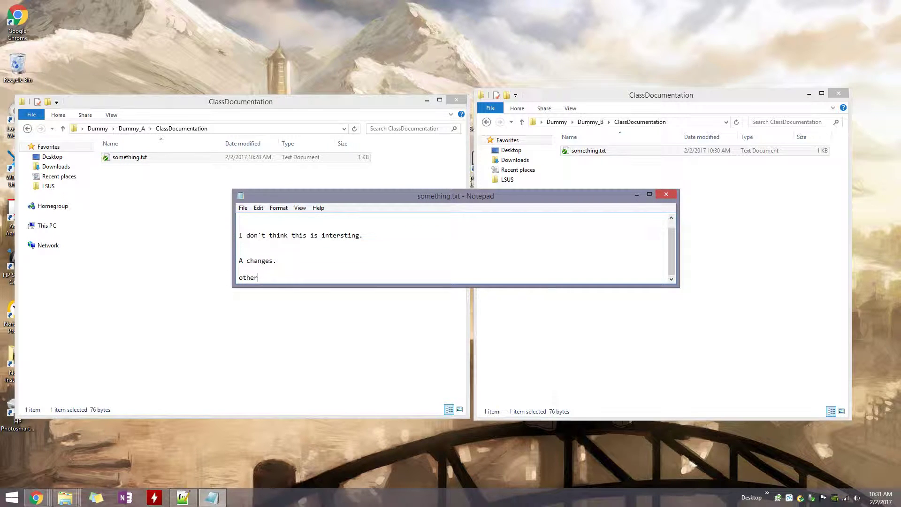
{"action": "left_click", "coordinate": [243, 208]}
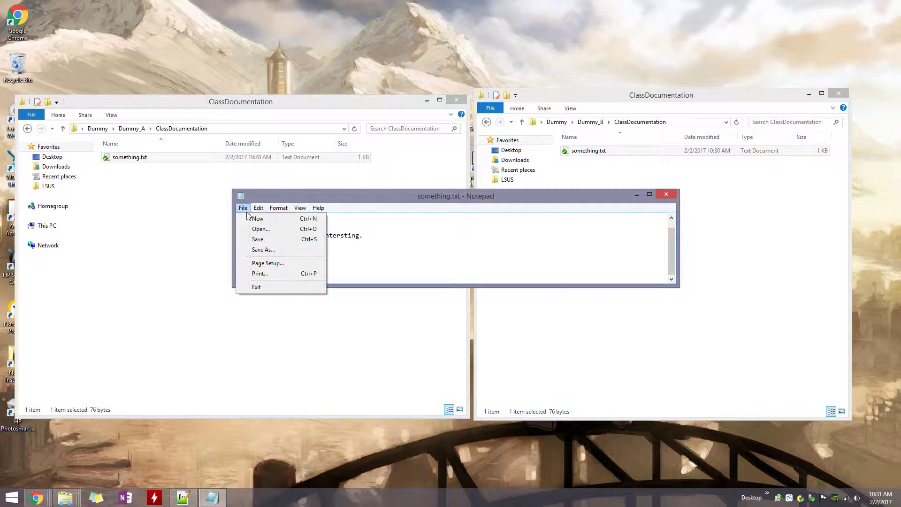
{"action": "left_click", "coordinate": [256, 240]}
{"action": "left_click", "coordinate": [666, 194]}
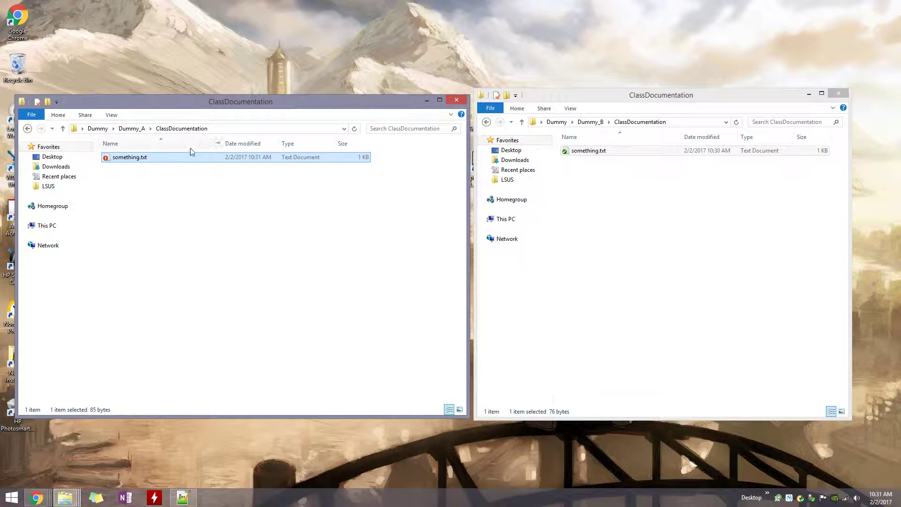
- Try to commit Dummy_A's something.txt with the message "a", then dismiss the report and cancel the commit
{"action": "right_click", "coordinate": [189, 156]}
{"action": "left_click", "coordinate": [258, 305]}
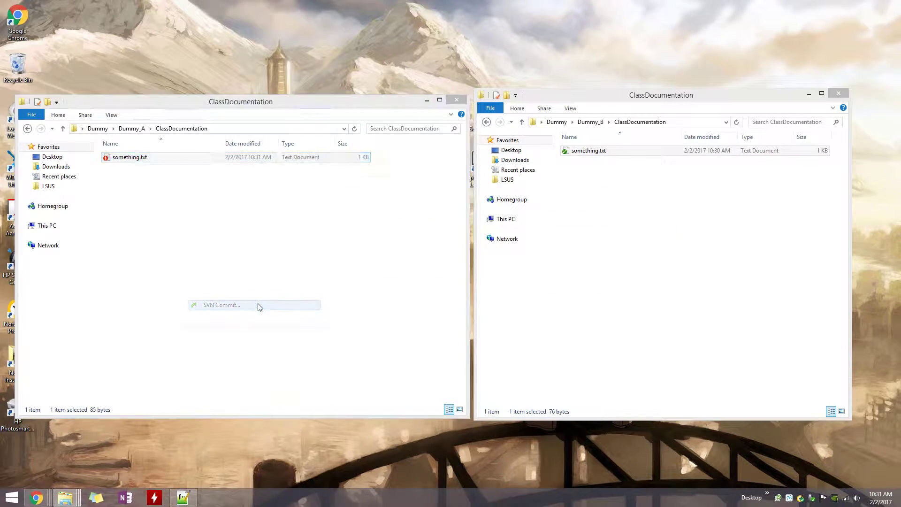
{"action": "left_click", "coordinate": [319, 368]}
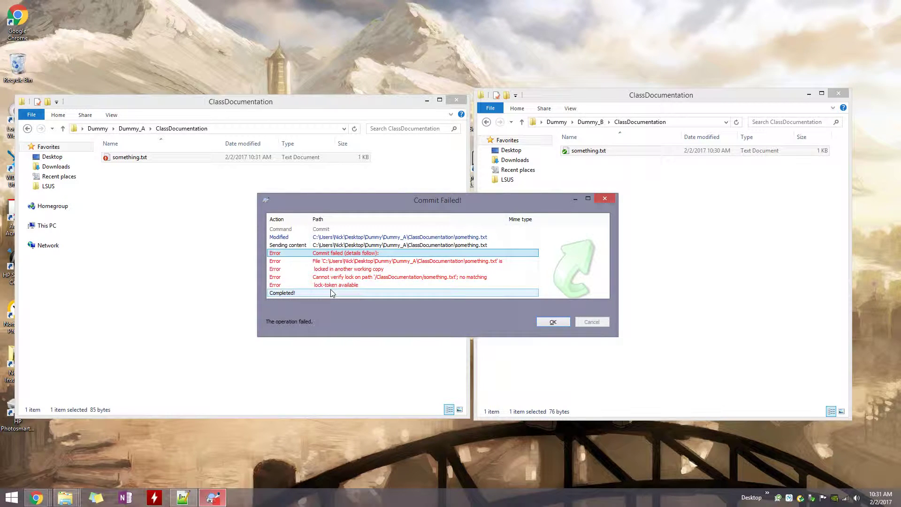
{"action": "left_click_drag", "start_coordinate": [384, 198], "coordinate": [263, 181]}
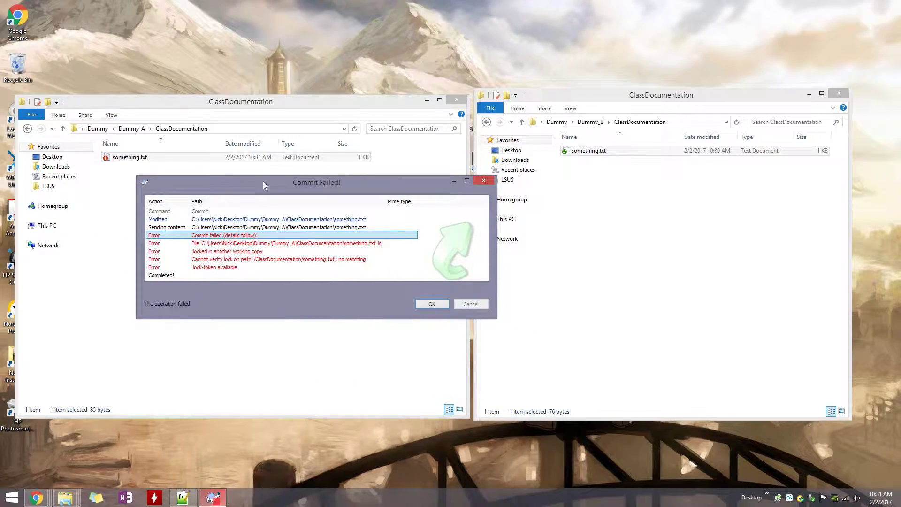
{"action": "left_click", "coordinate": [432, 305]}
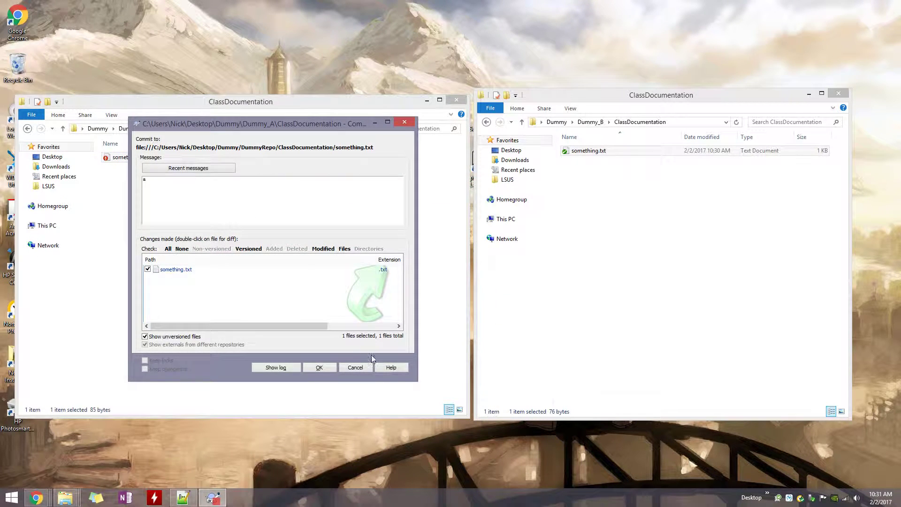
{"action": "left_click", "coordinate": [356, 367]}
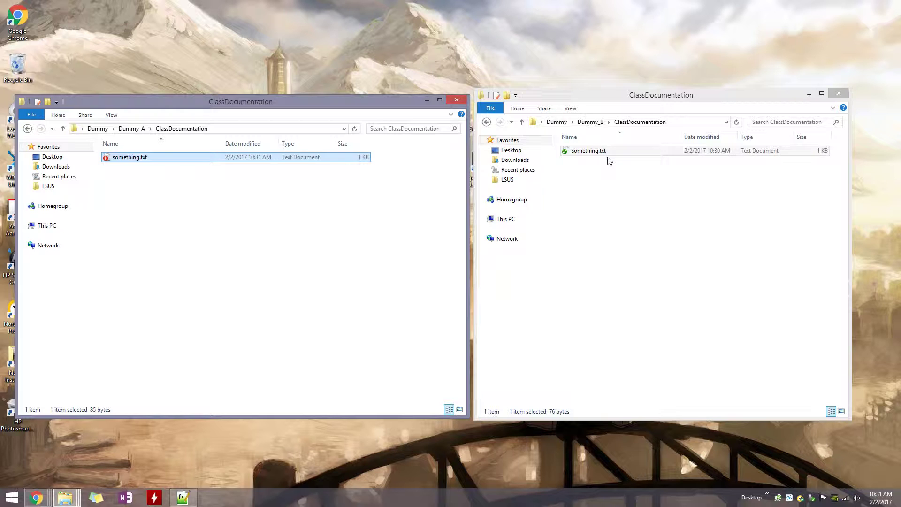
- Update Dummy_A's ClassDocumentation folder from SVN again, then go up to Dummy_A and reopen the folder to check something.txt's status
{"action": "right_click", "coordinate": [299, 240]}
{"action": "left_click", "coordinate": [331, 348]}
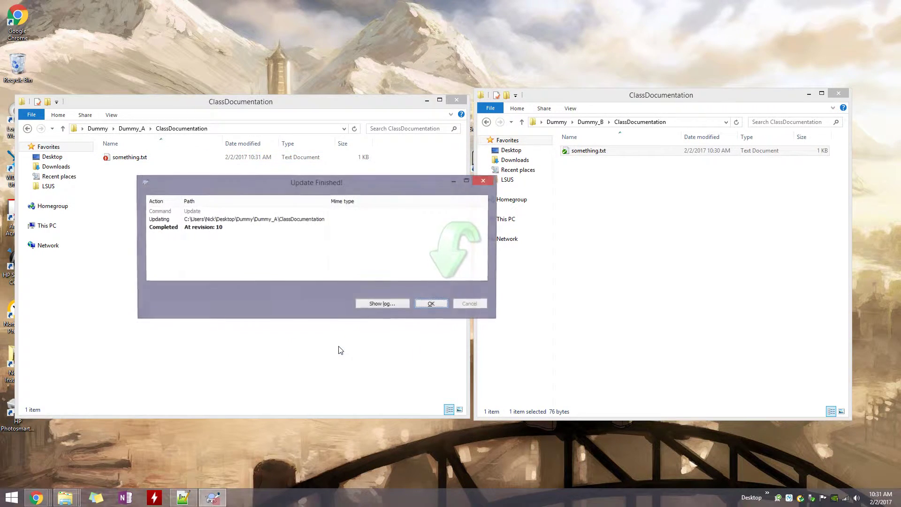
{"action": "left_click", "coordinate": [432, 304]}
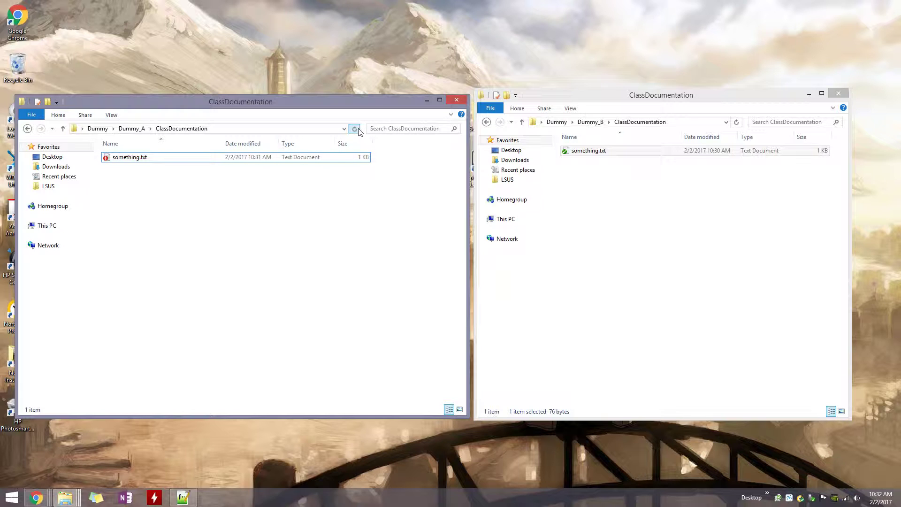
{"action": "left_click", "coordinate": [131, 131]}
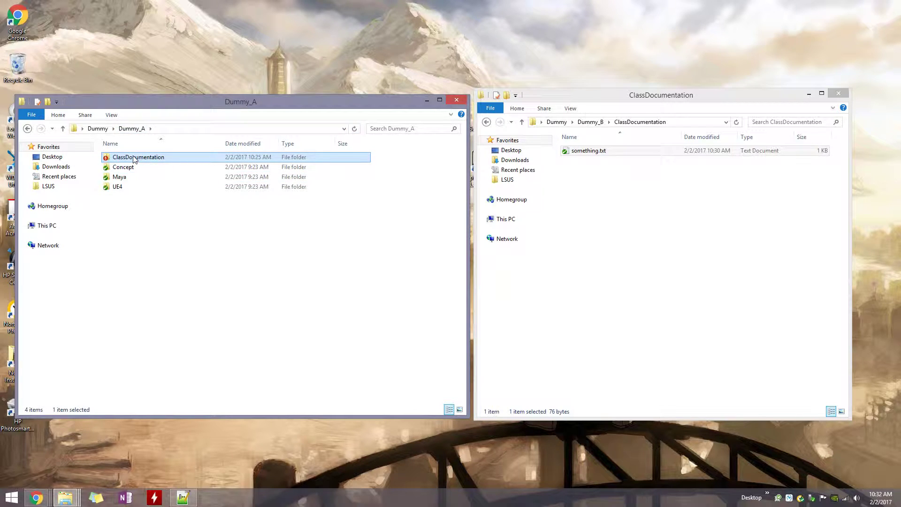
{"action": "double_click", "coordinate": [129, 157]}
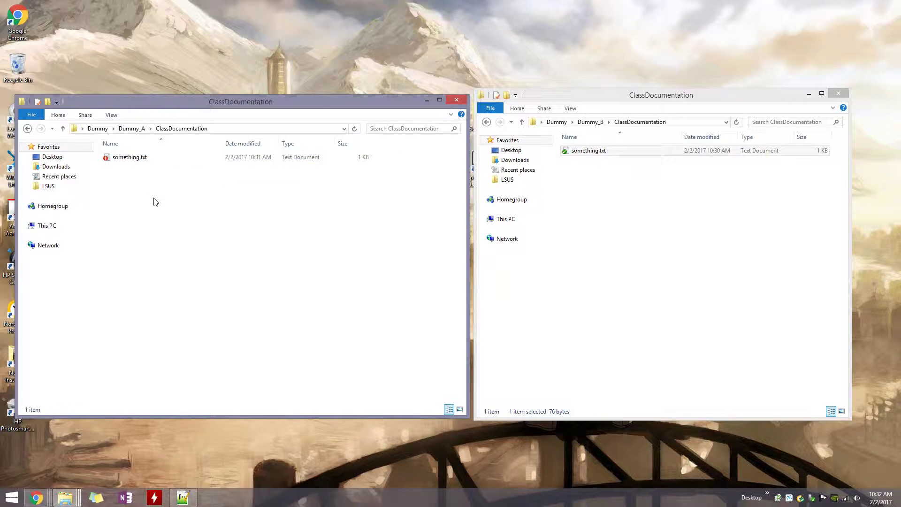
- Release the SVN lock on Dummy_B's something.txt and dismiss the unlock report
{"action": "right_click", "coordinate": [613, 152]}
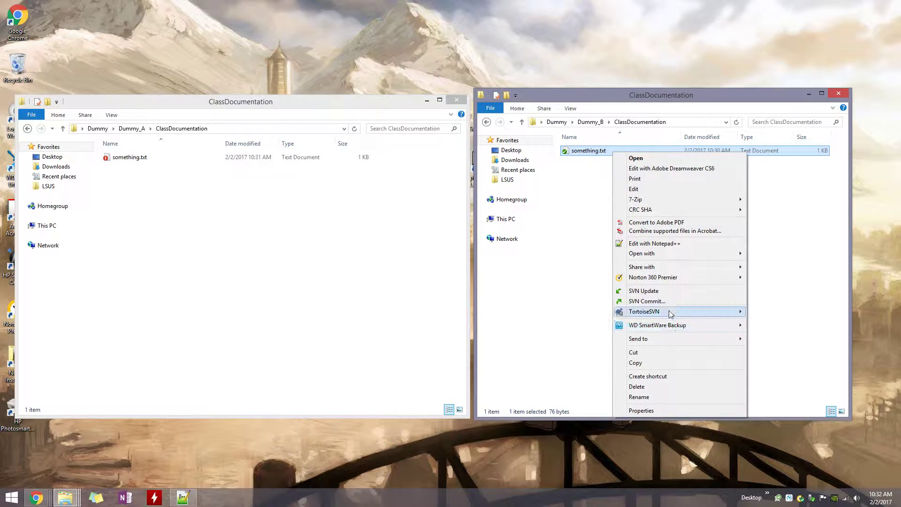
{"action": "mouse_move", "coordinate": [670, 313]}
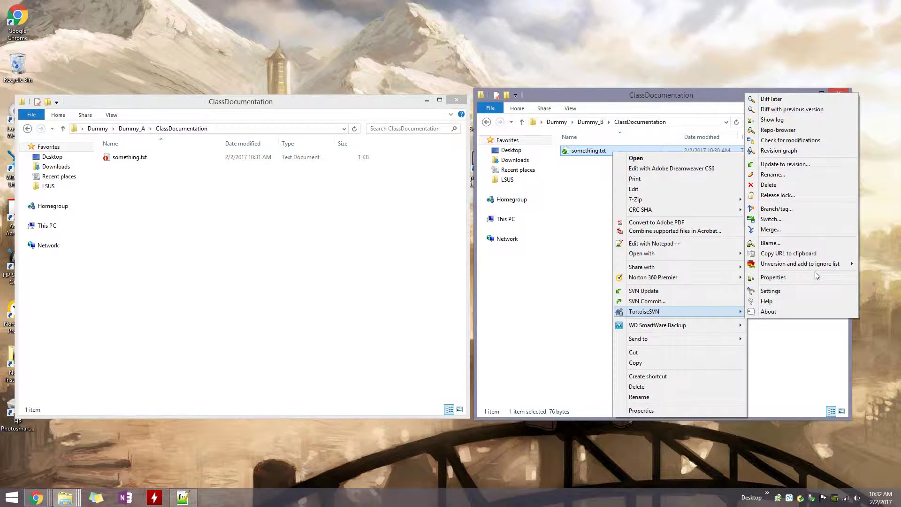
{"action": "left_click", "coordinate": [807, 198]}
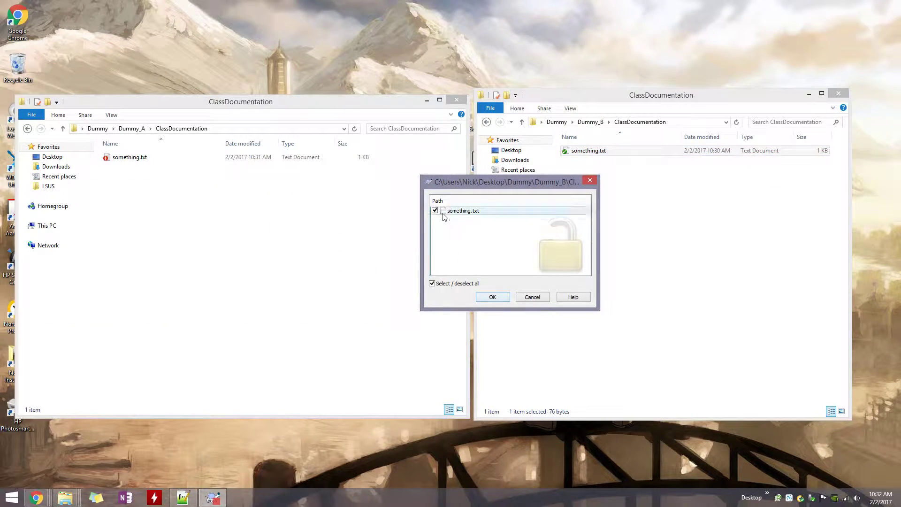
{"action": "left_click", "coordinate": [494, 299]}
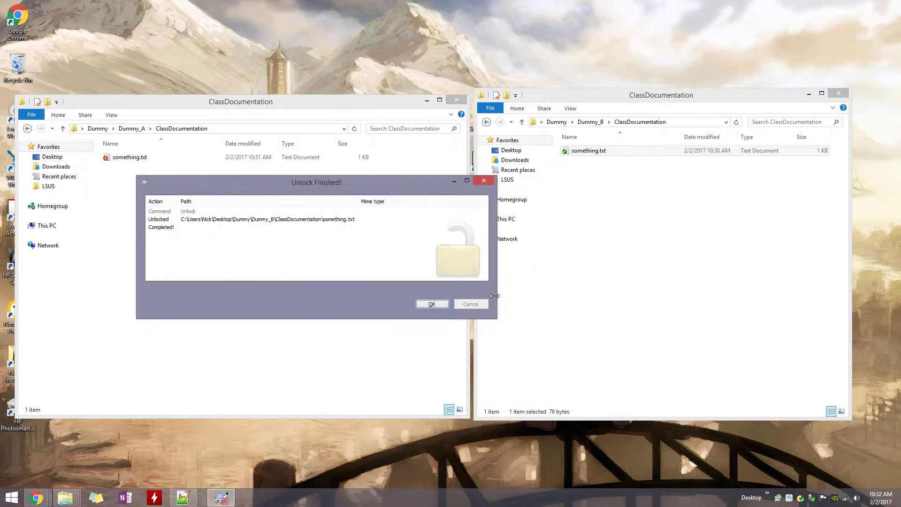
{"action": "left_click", "coordinate": [432, 306]}
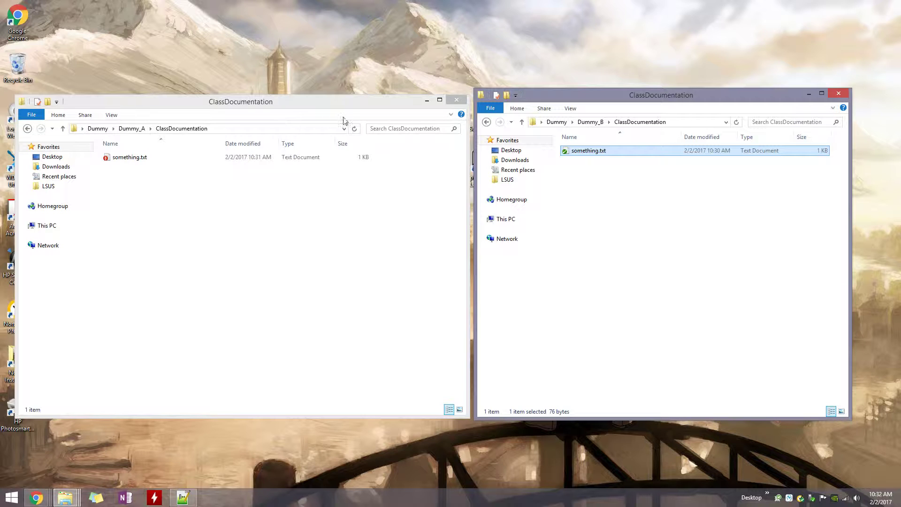
- Review the TortoiseSVN commands for Dummy_B's ClassDocumentation folder without running any, then go up to the Dummy_B folder
{"action": "left_click_drag", "start_coordinate": [725, 93], "coordinate": [726, 100]}
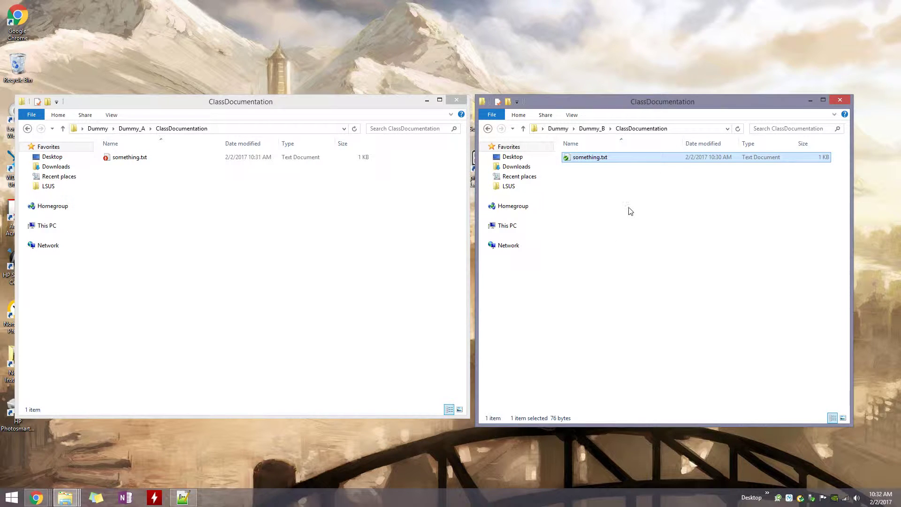
{"action": "right_click", "coordinate": [591, 172]}
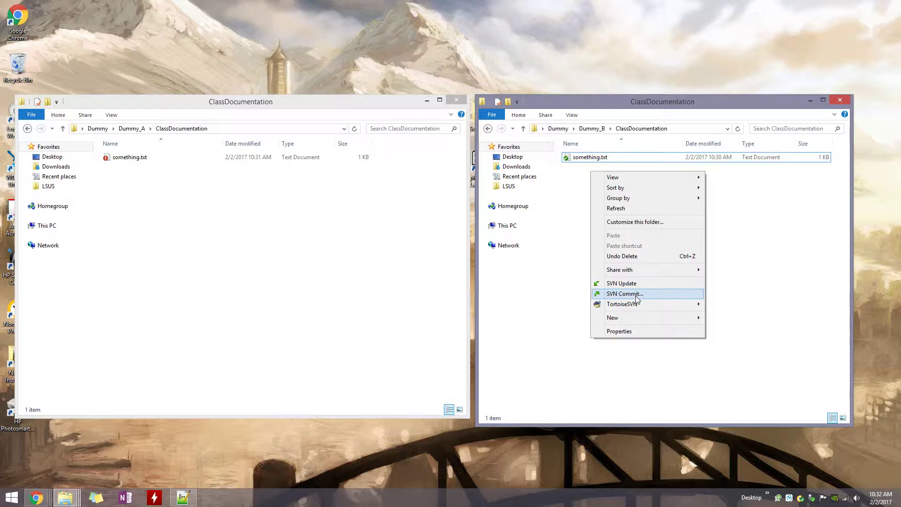
{"action": "mouse_move", "coordinate": [644, 305]}
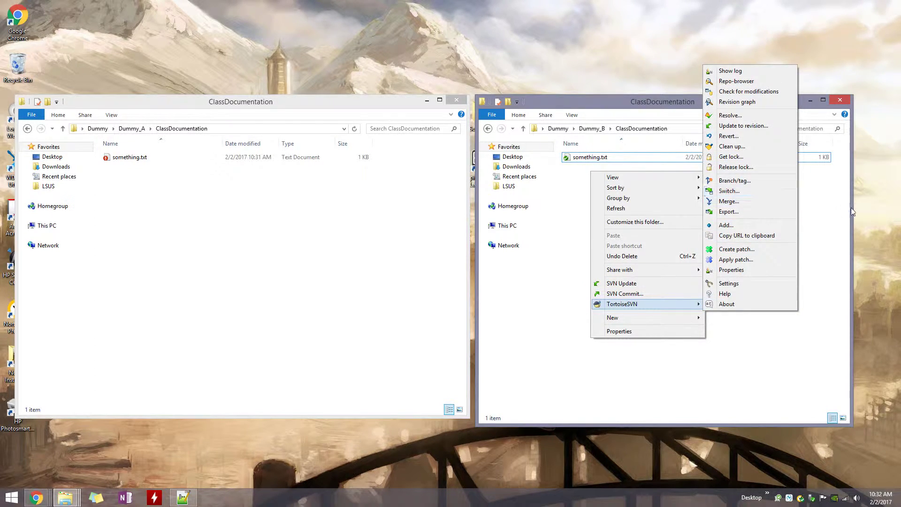
{"action": "left_click", "coordinate": [673, 159]}
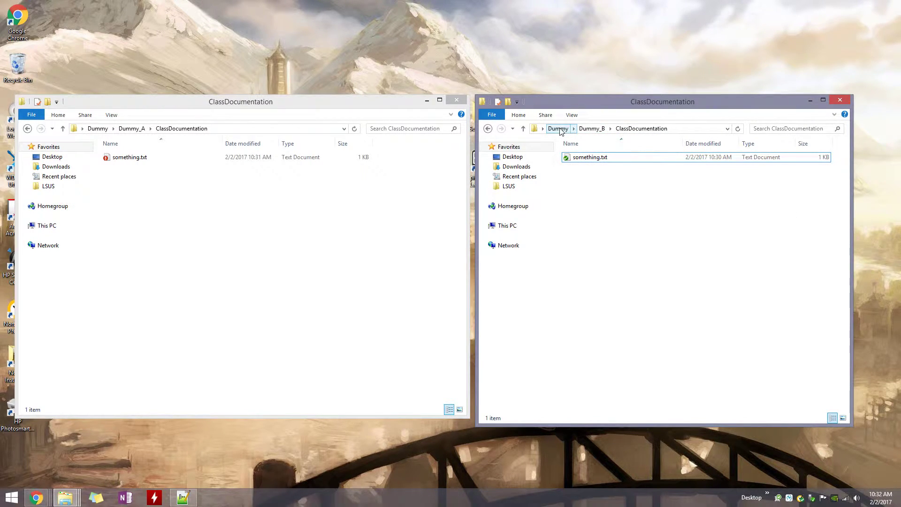
{"action": "left_click", "coordinate": [592, 128]}
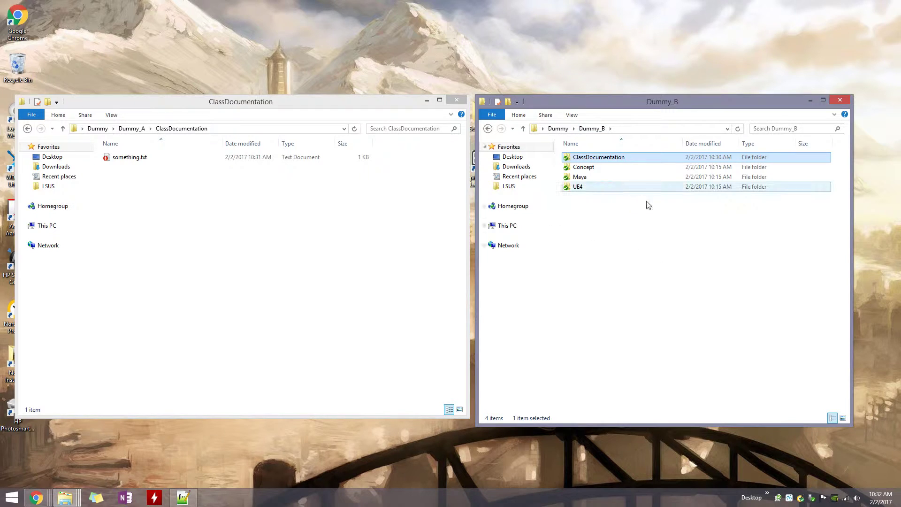